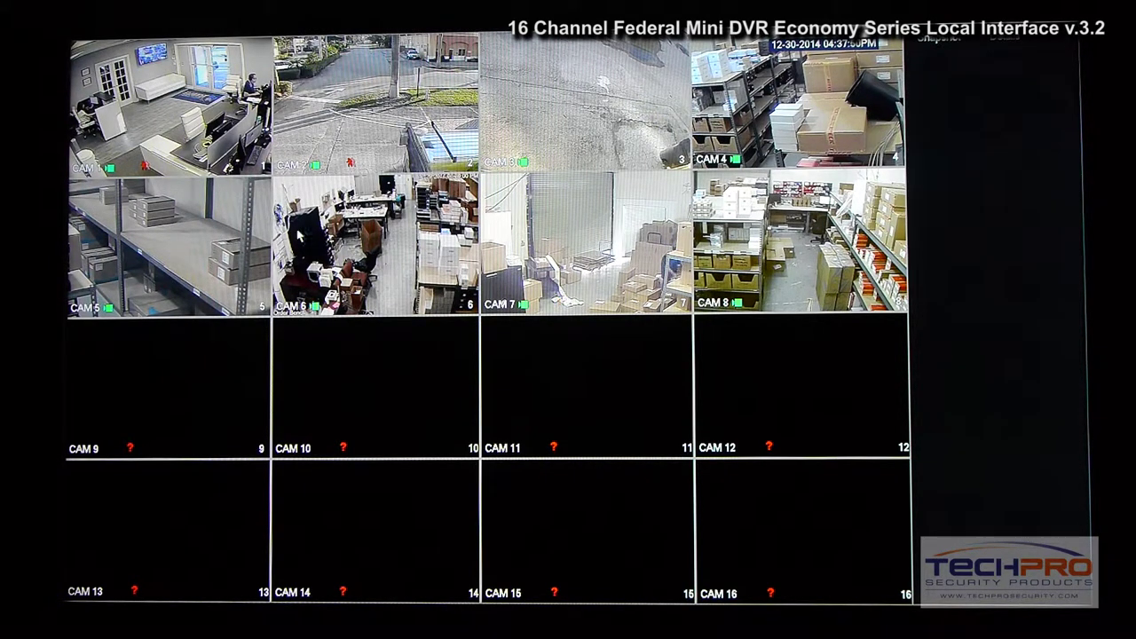
- Switch the live view to the four-camera layout showing channels 1-4
right_click(366, 128)
mouse_move(388, 140)
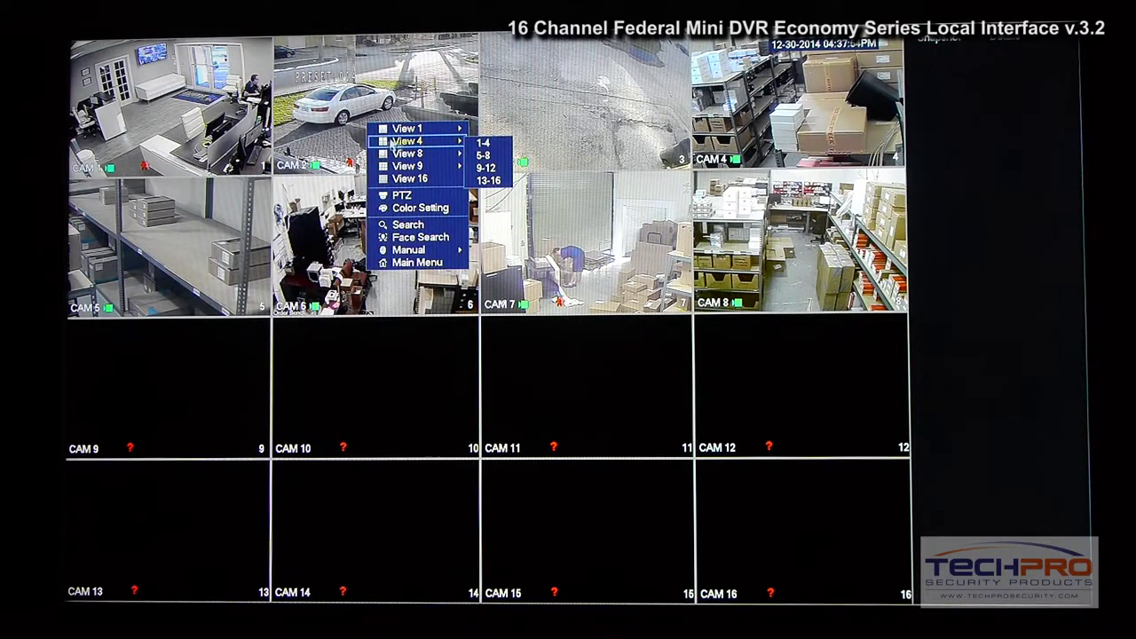
click(482, 142)
- Show channels 1-8 in the eight-camera live layout, and channel 5 alone in the single-camera view
right_click(367, 160)
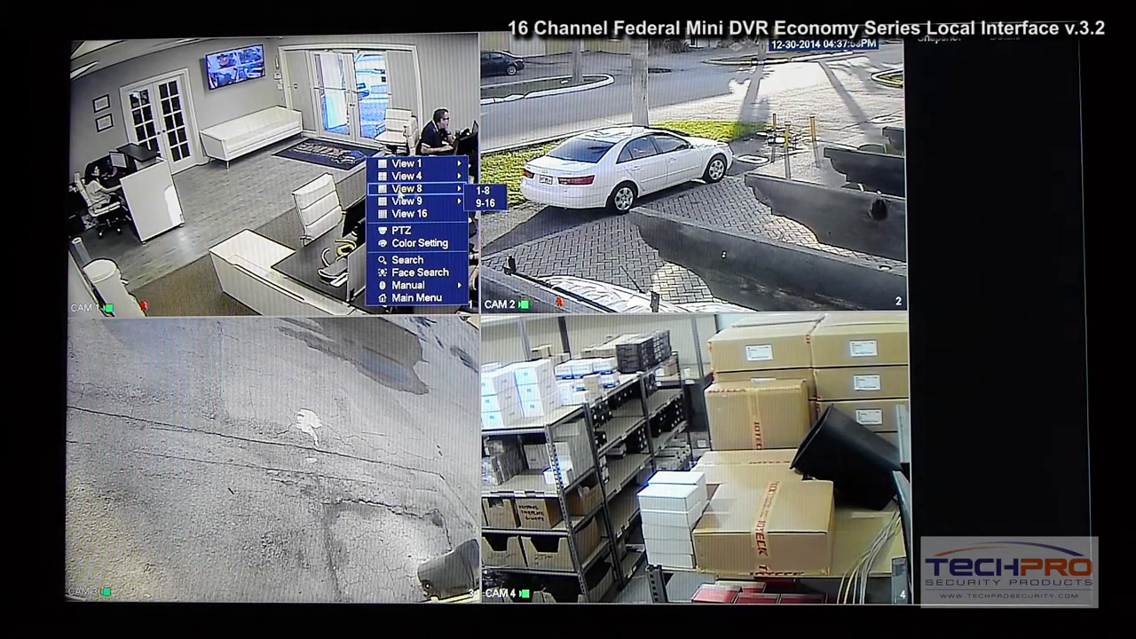
click(474, 194)
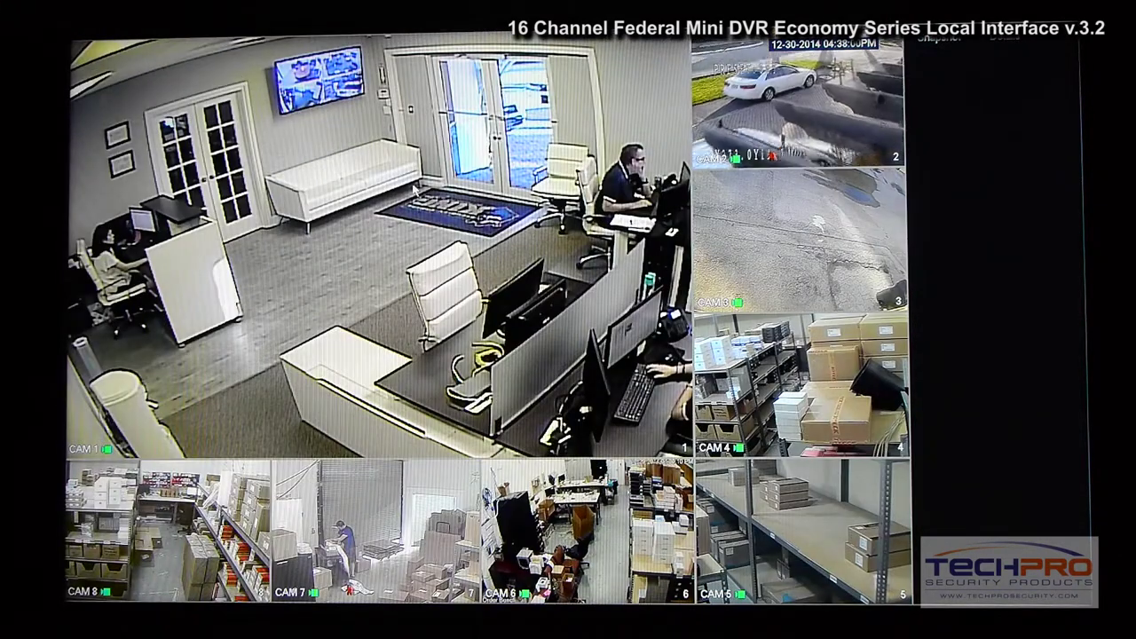
right_click(383, 152)
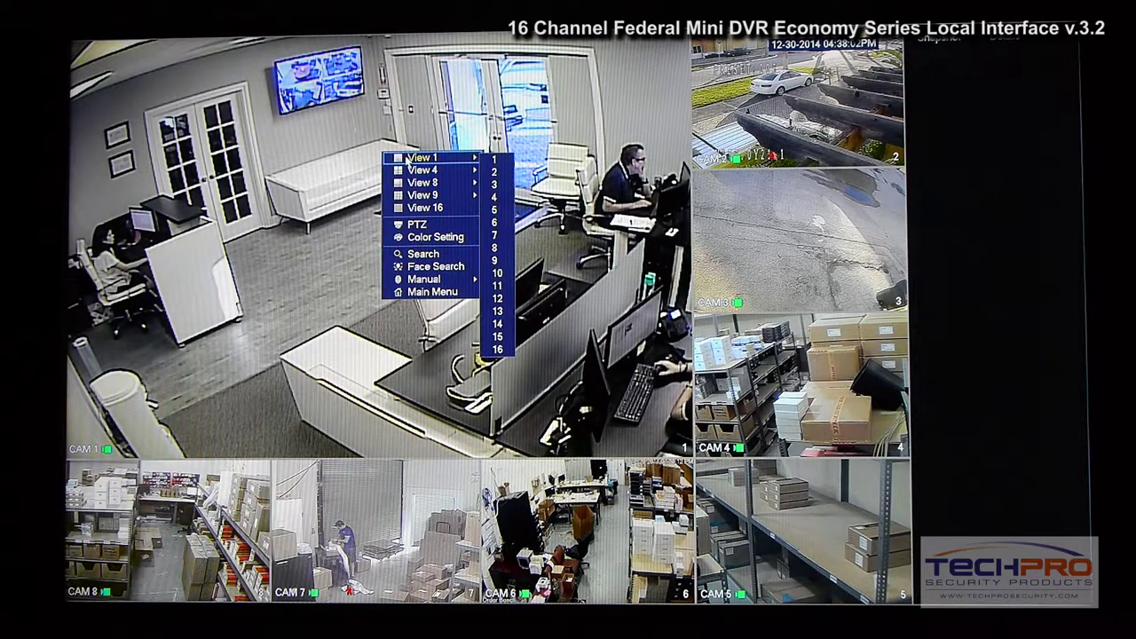
click(499, 208)
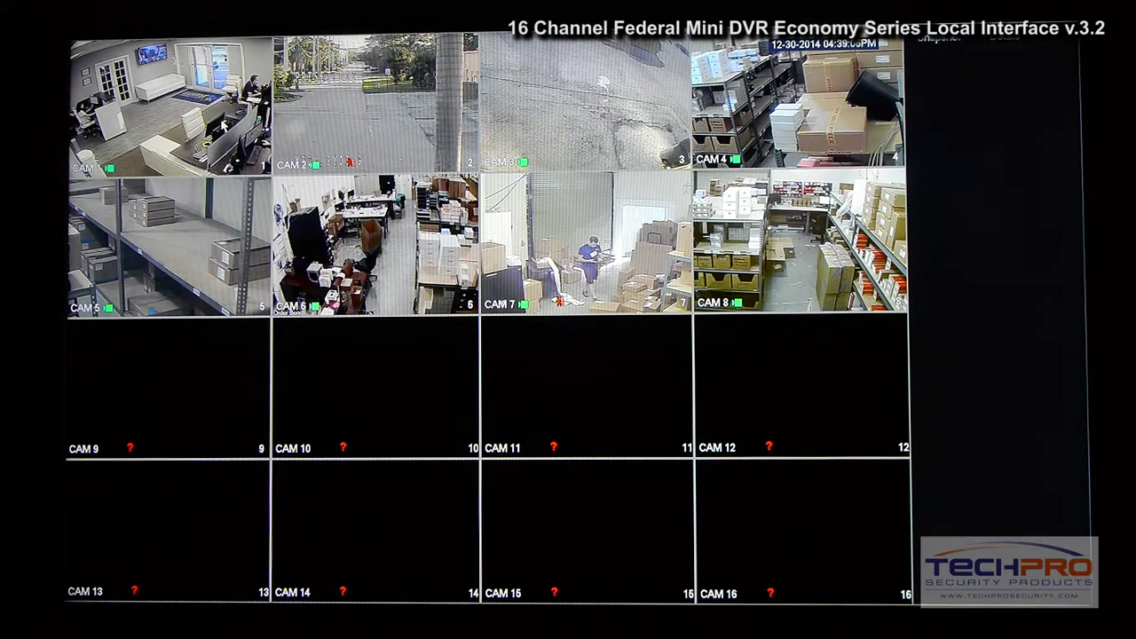
- Open the DVR's main menu, entering the account password in the system login
right_click(265, 114)
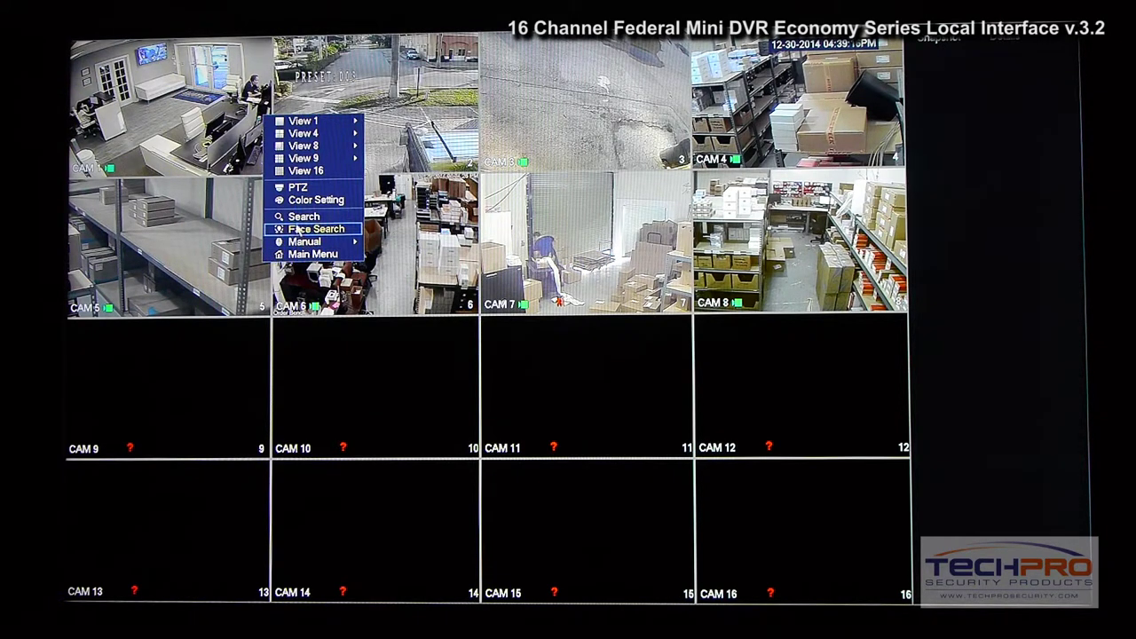
mouse_move(307, 246)
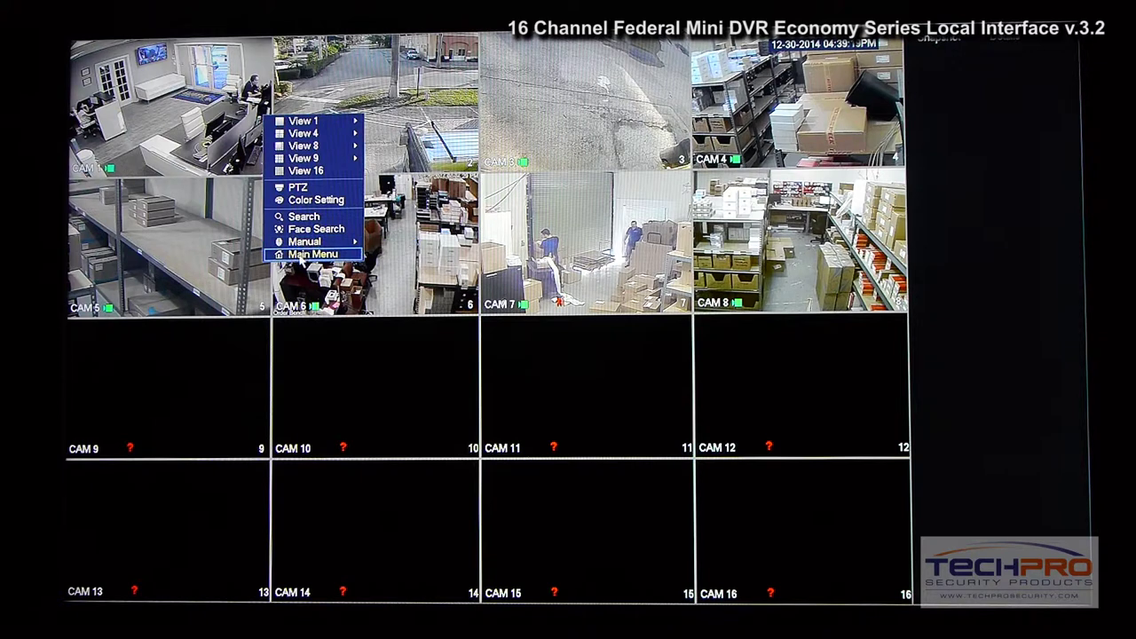
click(306, 255)
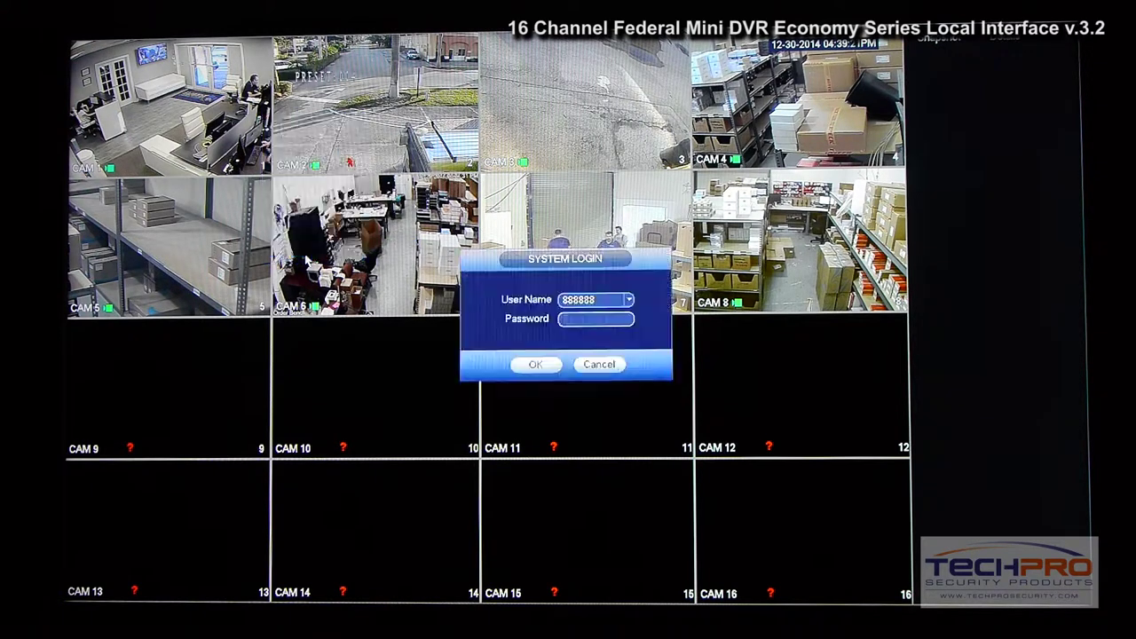
click(566, 319)
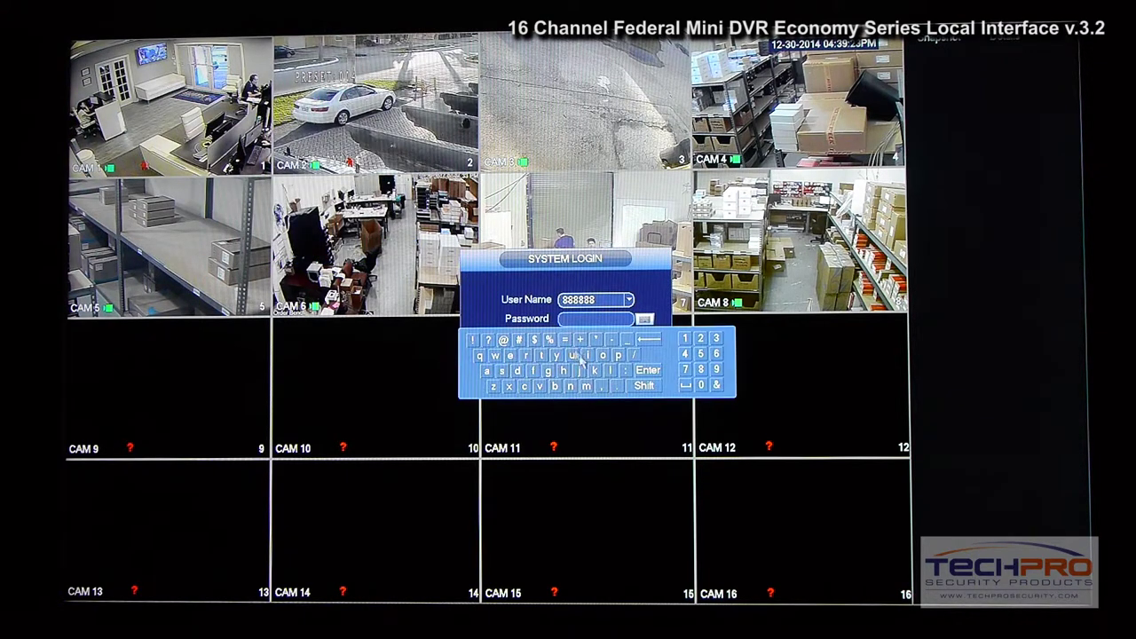
click(700, 370)
click(700, 370)
click(700, 370)
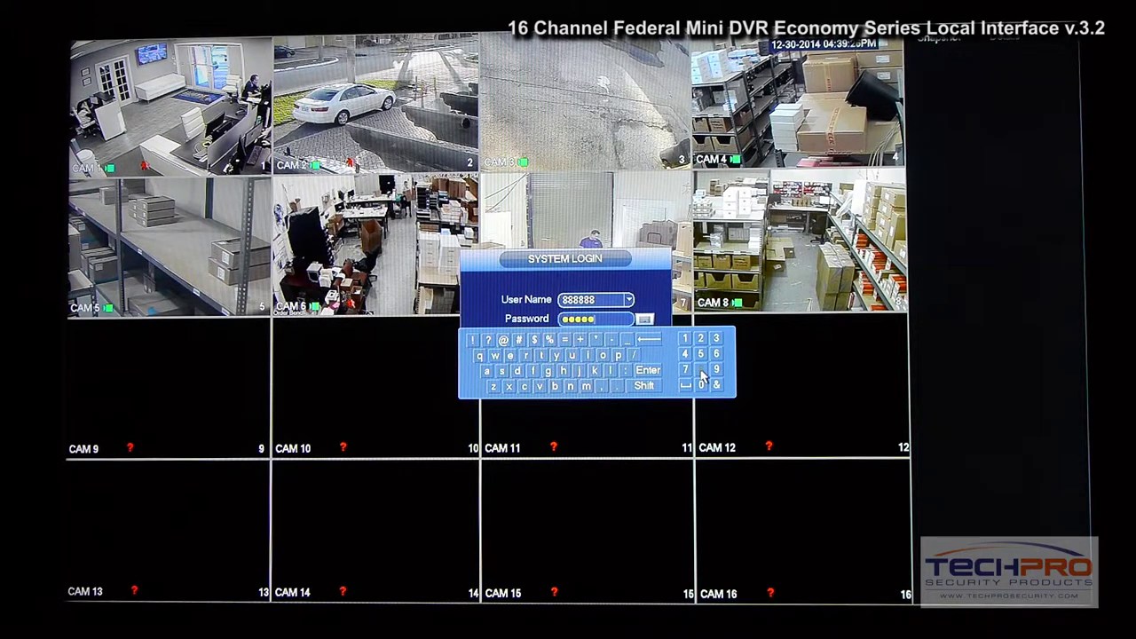
click(652, 371)
click(540, 365)
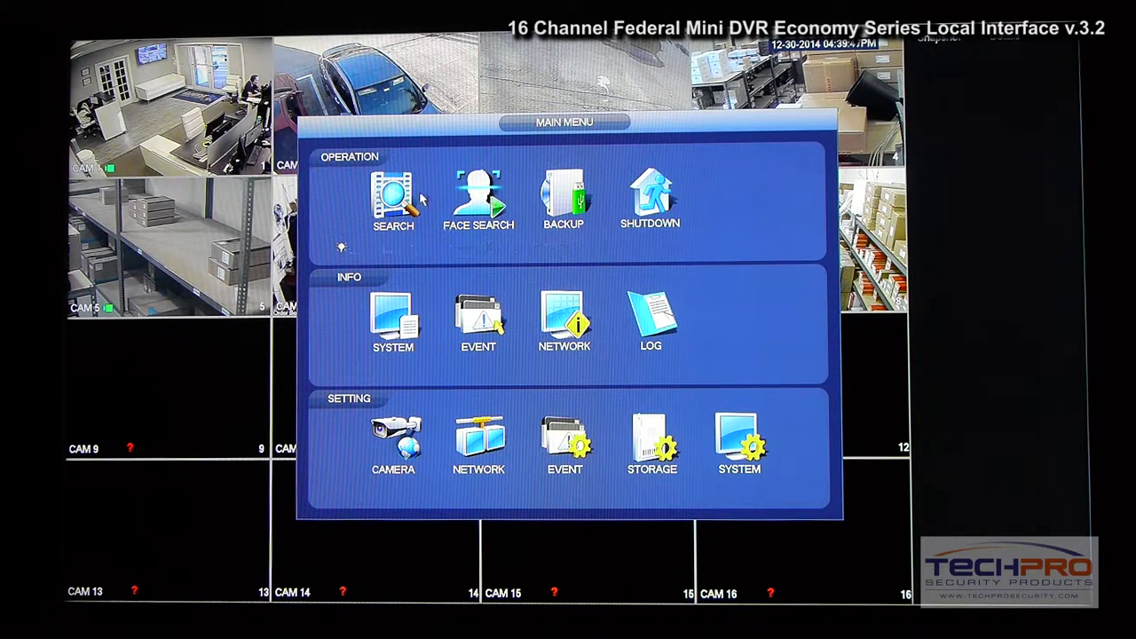
- Open the recording search, select December 30, 2014, and play back channels 1-4
click(390, 197)
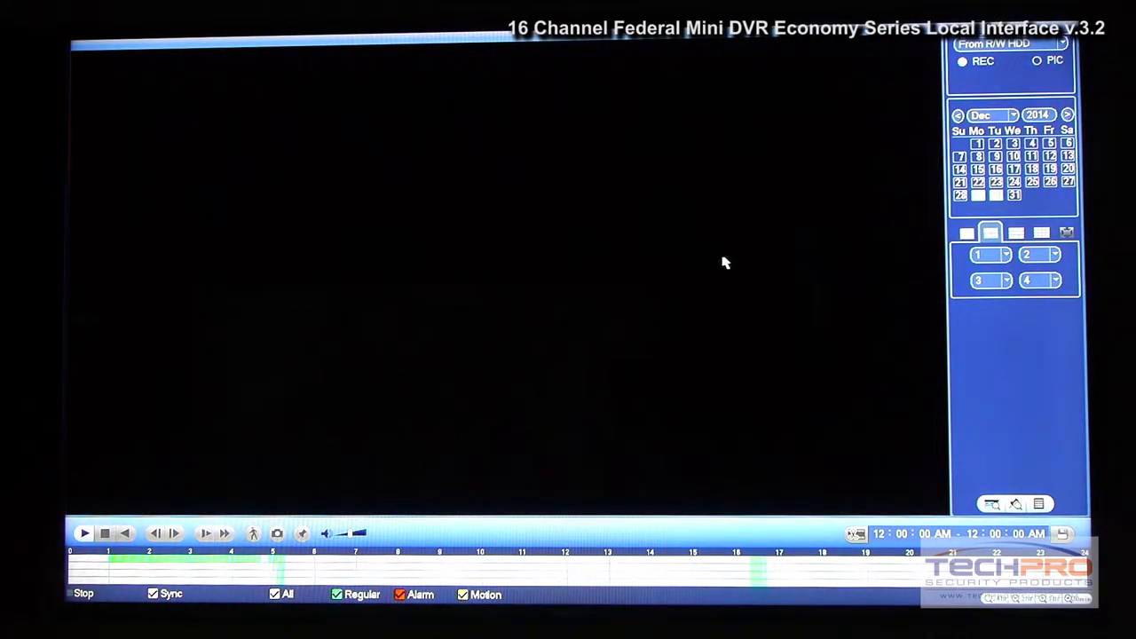
click(978, 196)
click(995, 197)
click(84, 533)
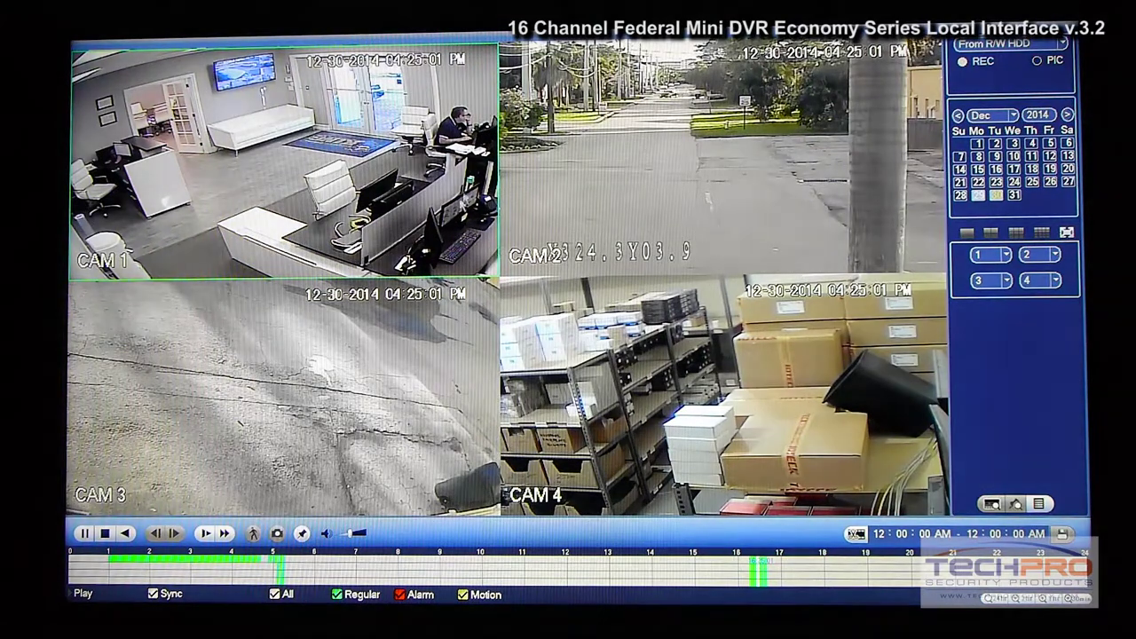
- Enlarge the CAM 1 playback to the whole playback area and full screen, and leave full screen
double_click(396, 200)
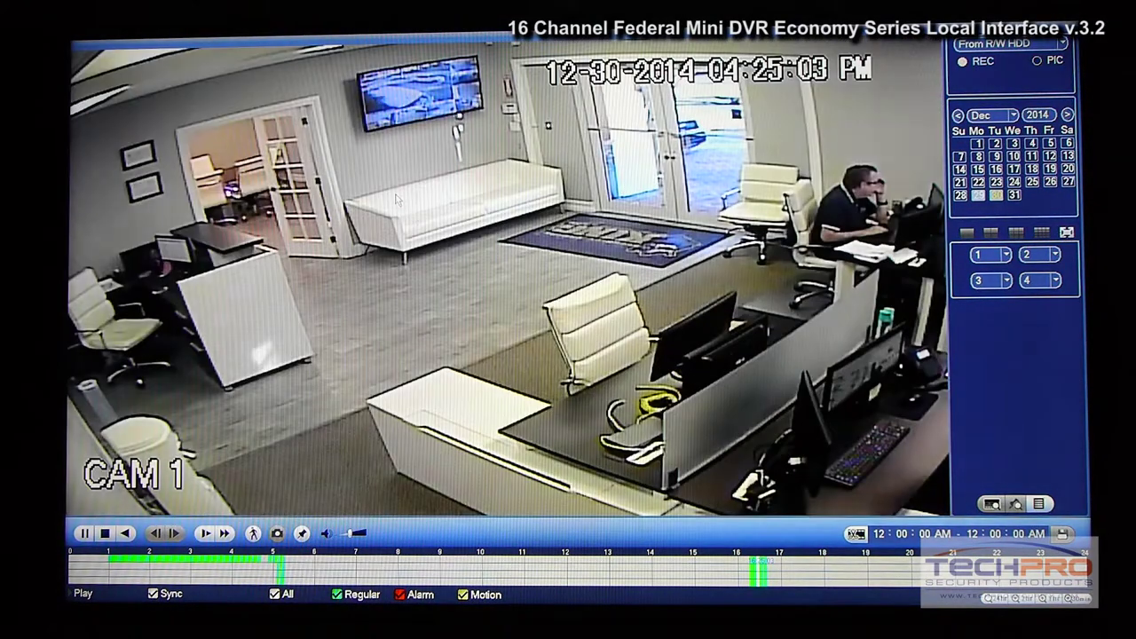
double_click(423, 246)
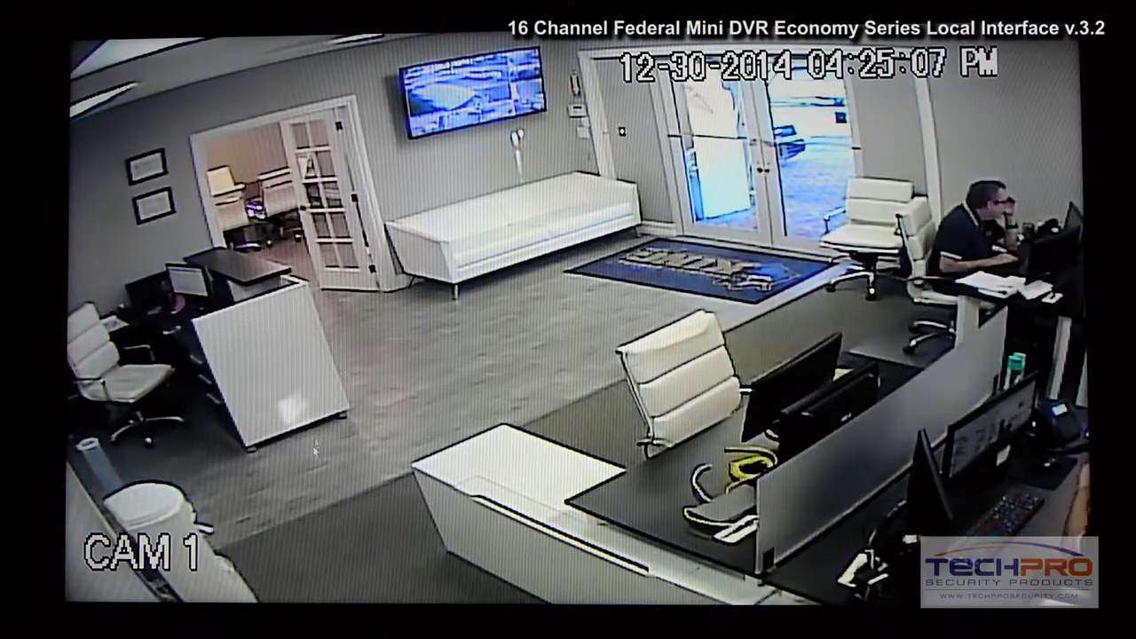
mouse_move(277, 536)
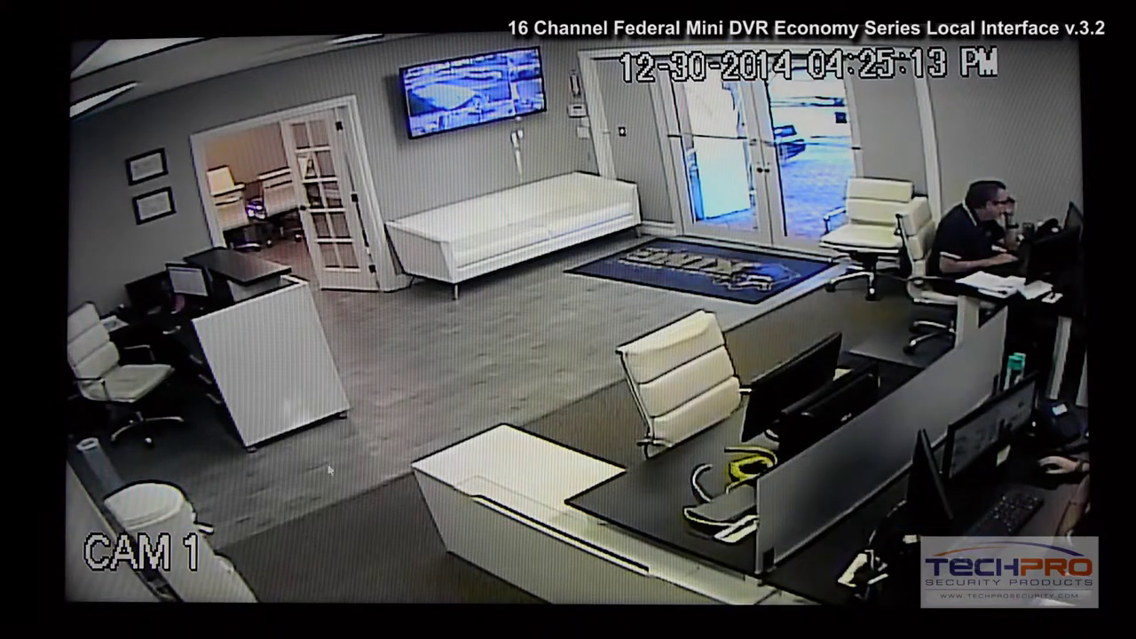
double_click(329, 469)
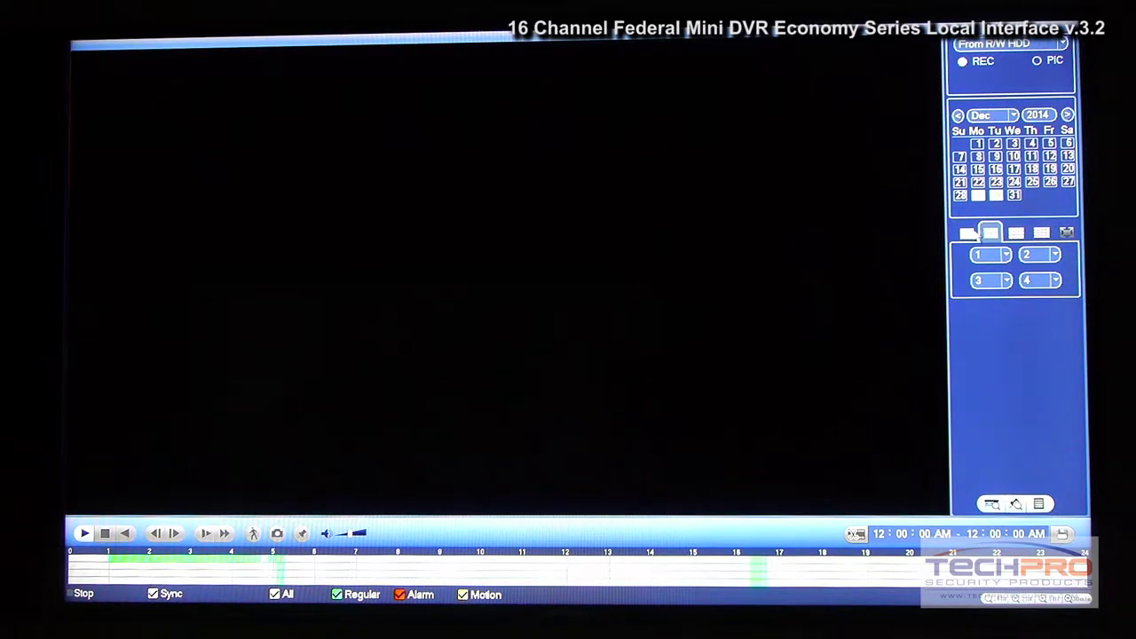
- Run a smart search on channel 1's recording from after 16:00 over the office doorway area, and exit the search
click(965, 233)
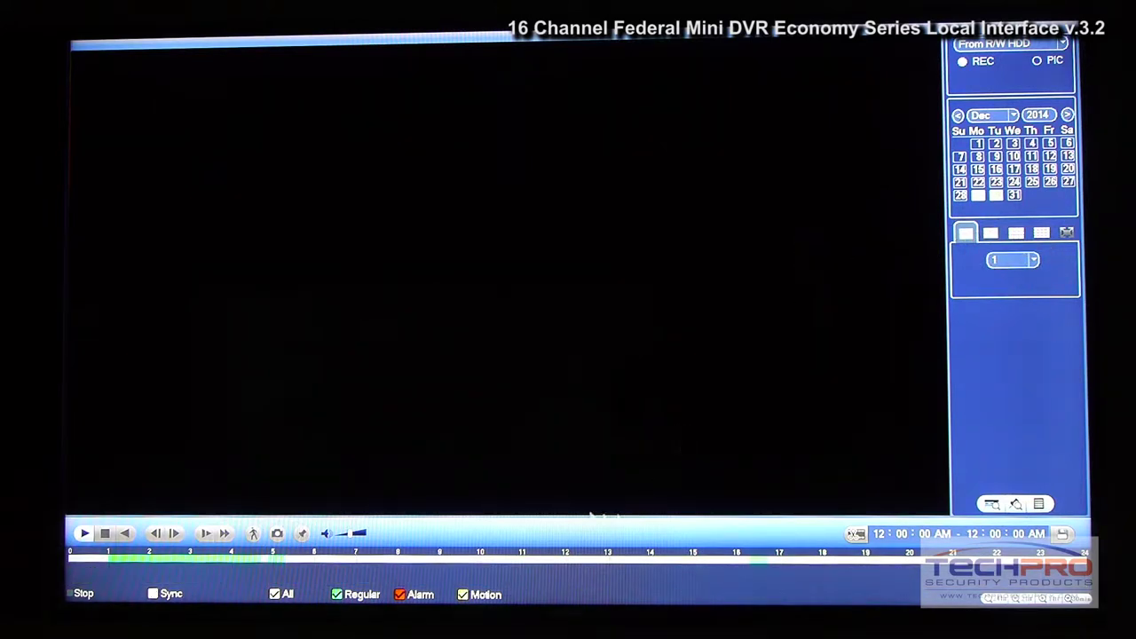
click(757, 568)
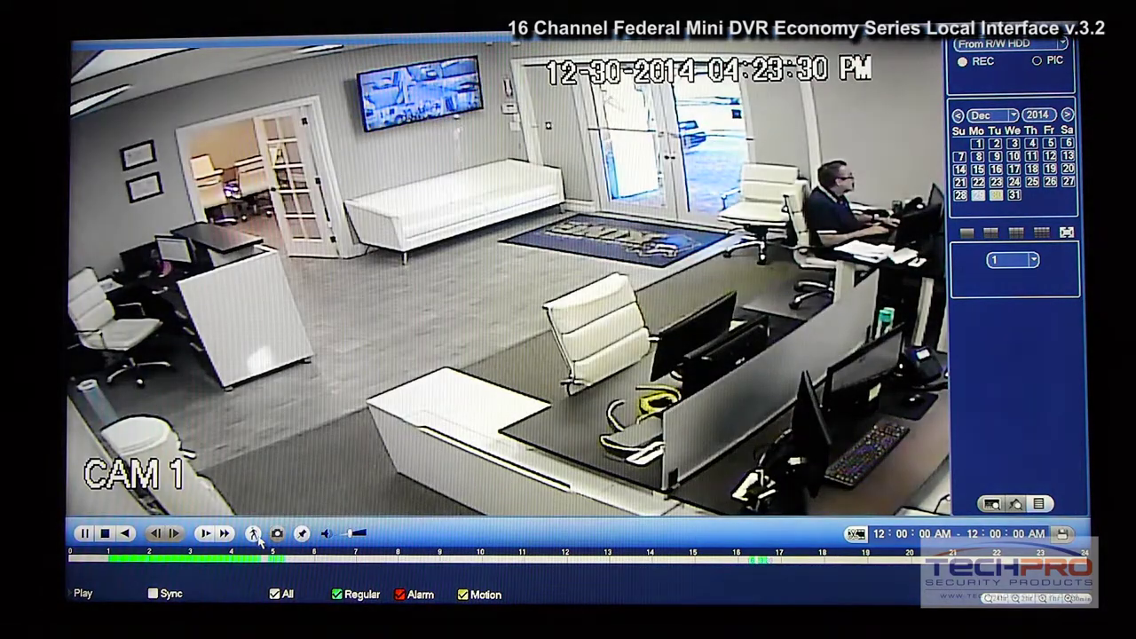
click(253, 533)
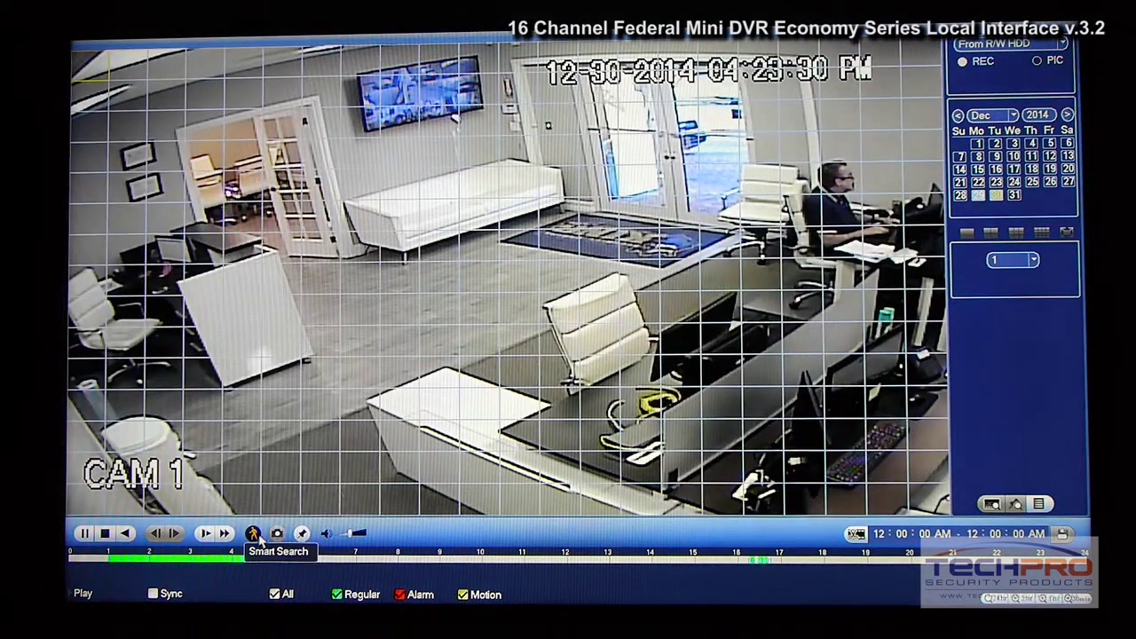
drag(186, 142, 349, 304)
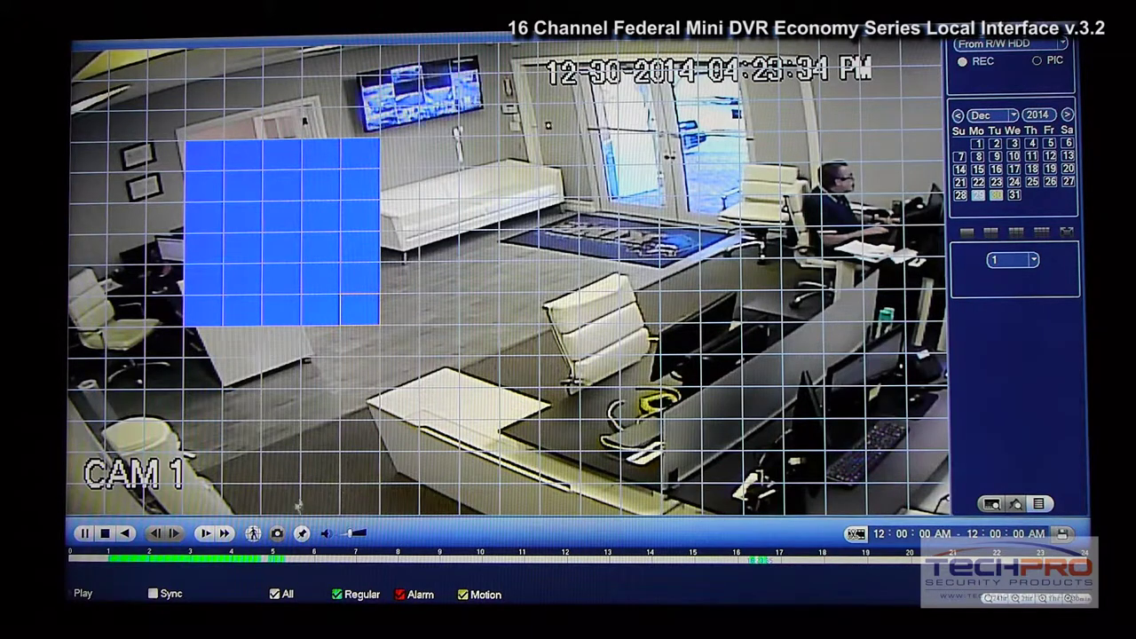
click(252, 533)
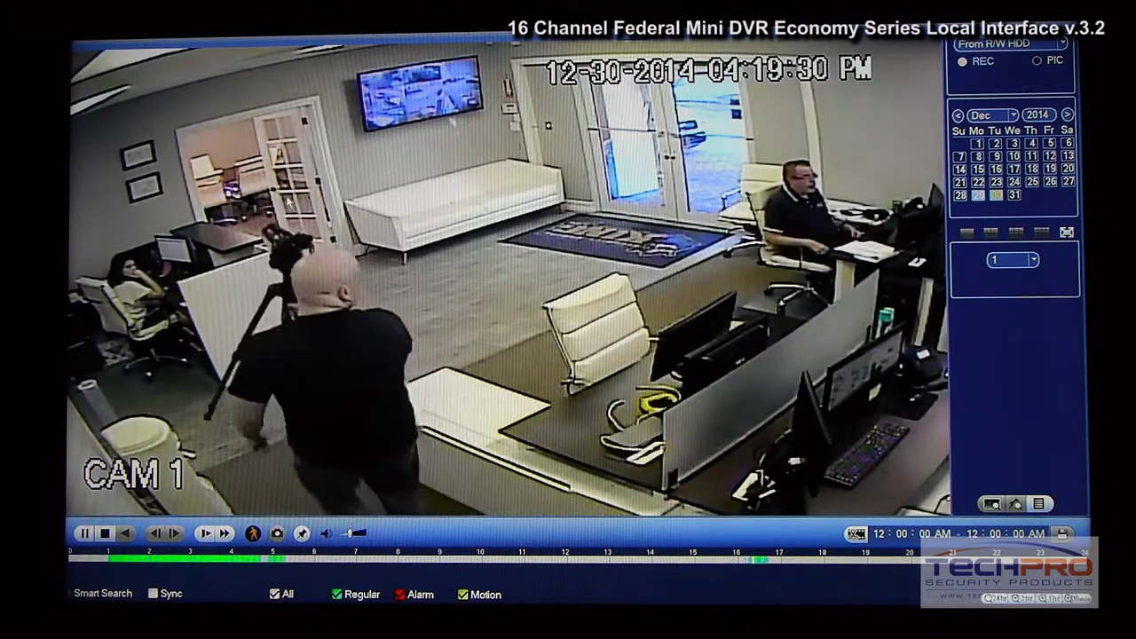
right_click(287, 201)
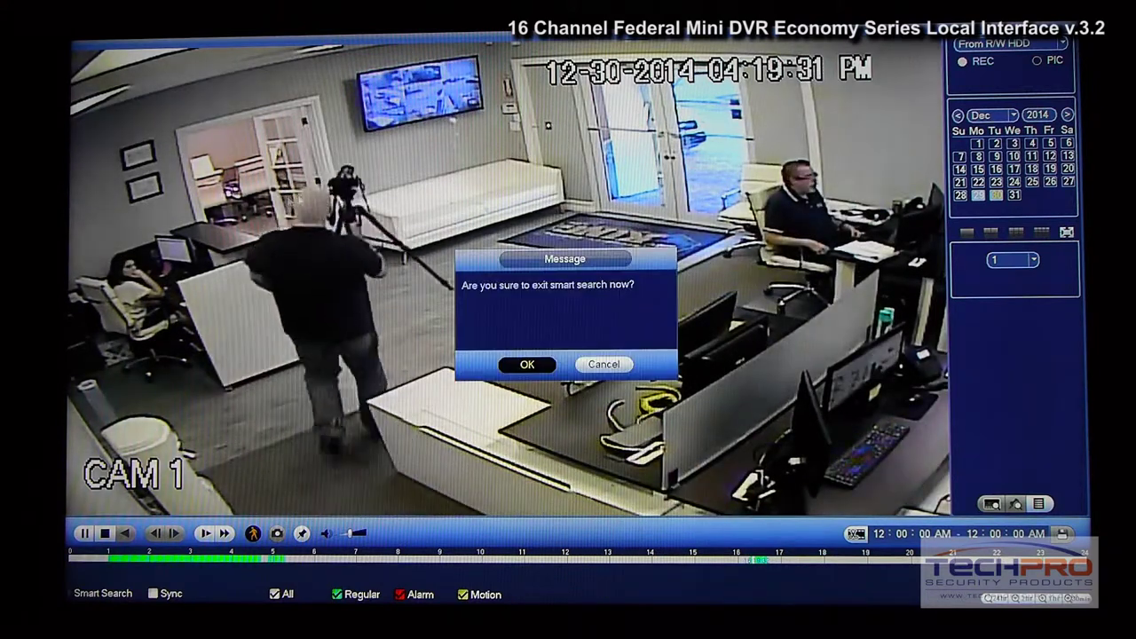
click(526, 365)
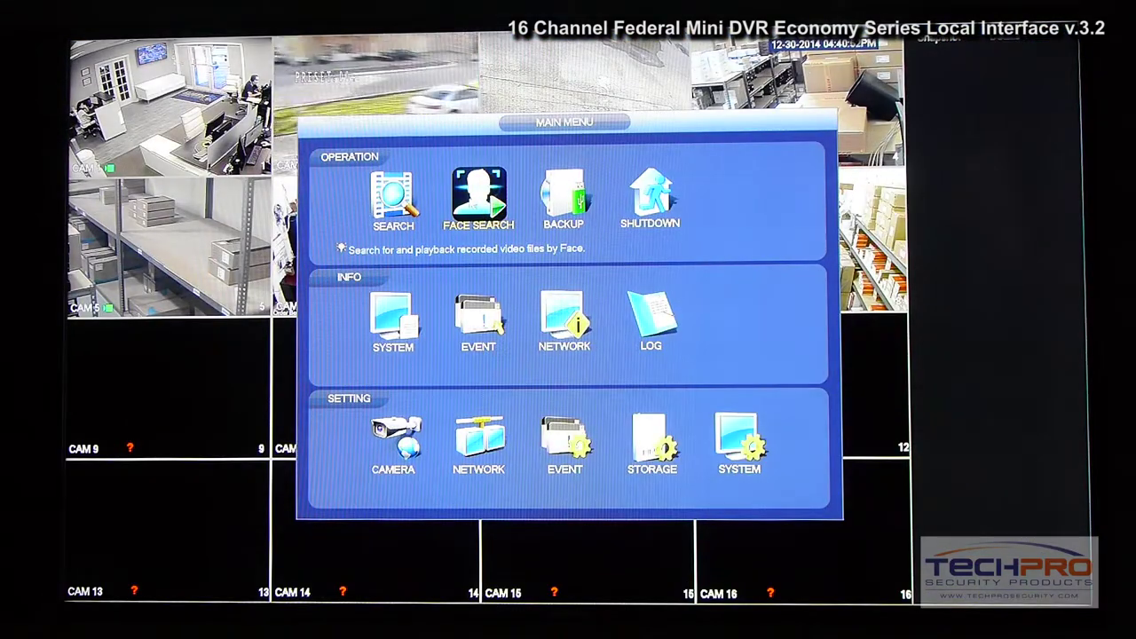
- Search the 12-30-2014 recordings by face, play the 04:27:49PM CAM 1 clip full screen, and return to the main menu
click(470, 194)
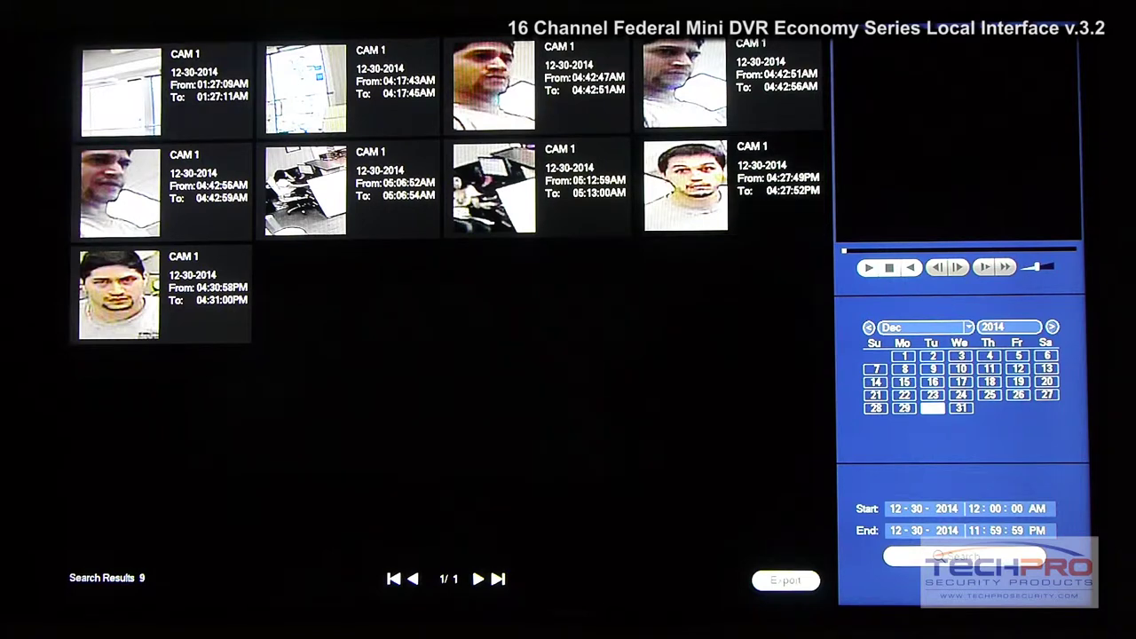
double_click(690, 182)
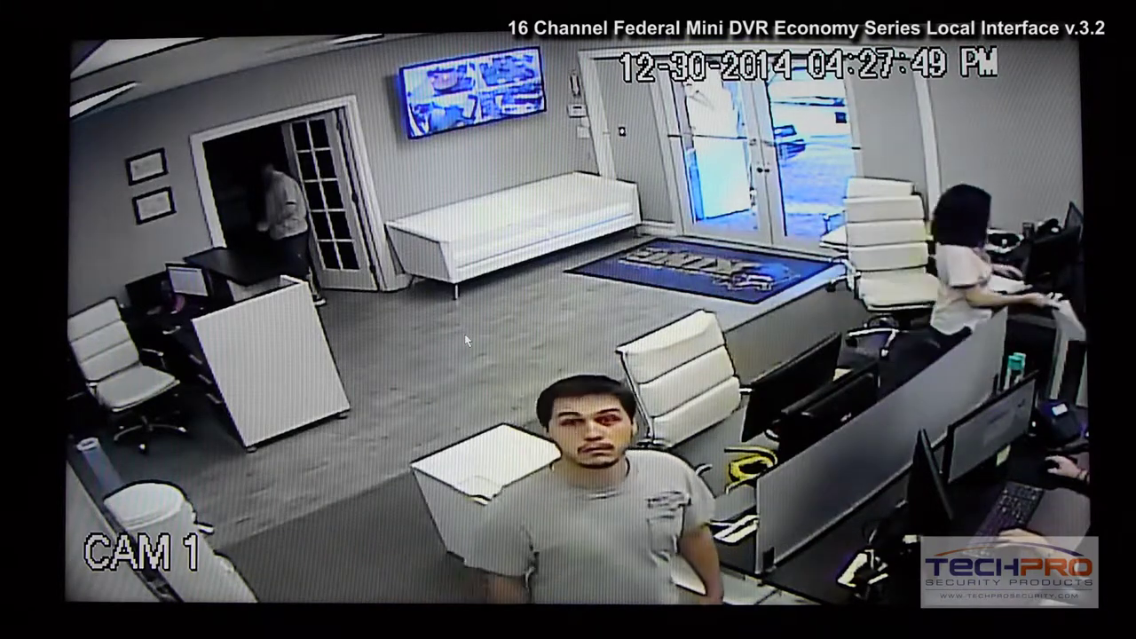
double_click(348, 105)
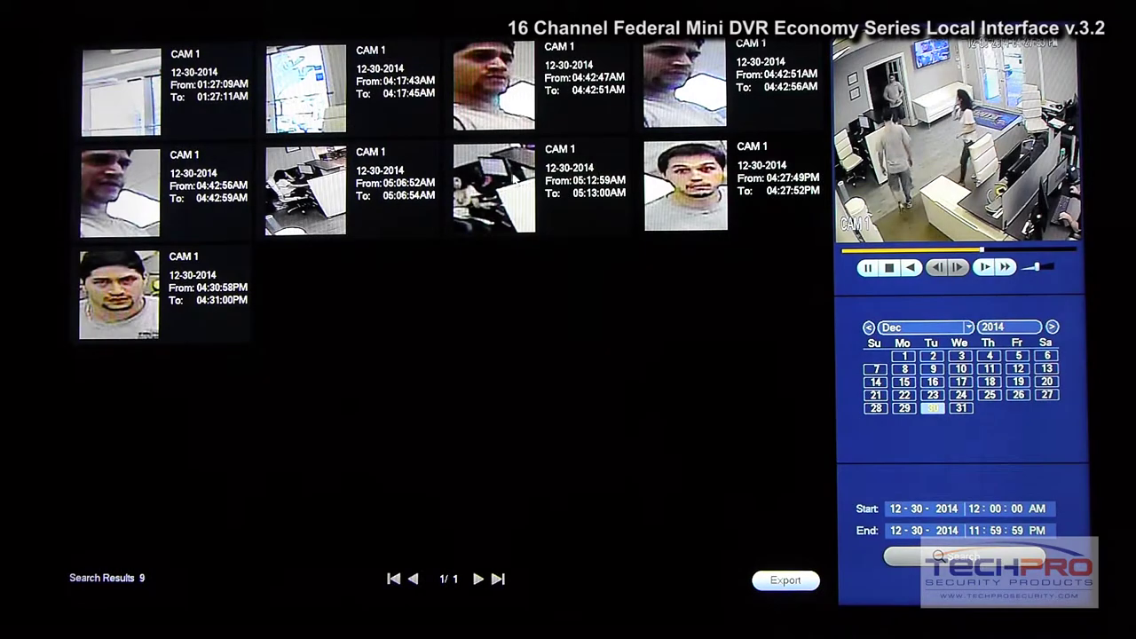
double_click(487, 100)
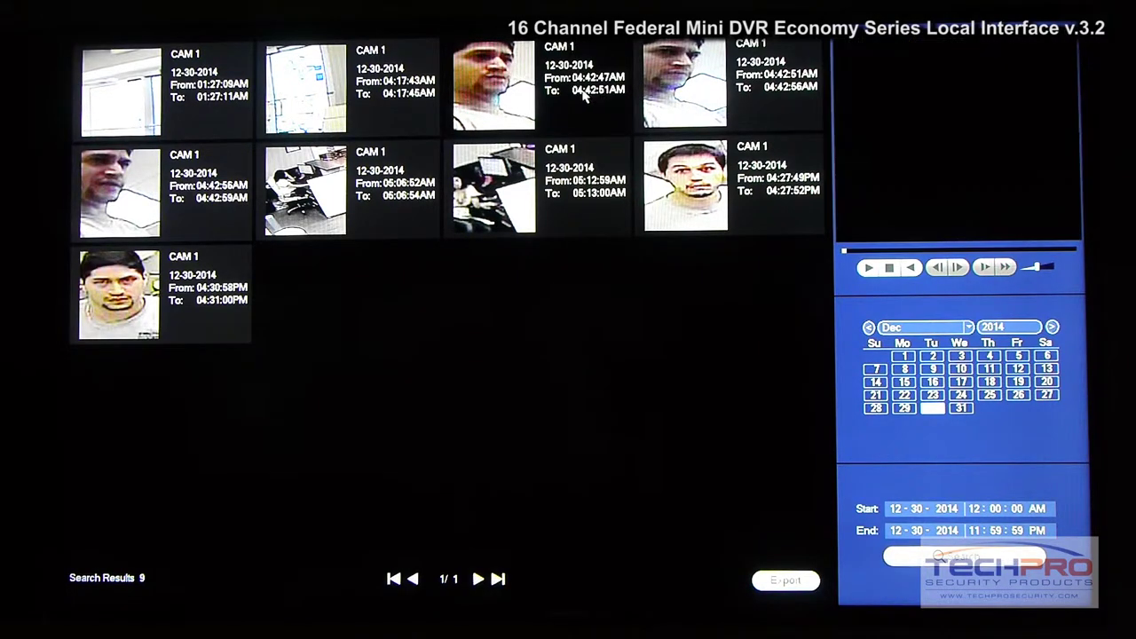
right_click(461, 141)
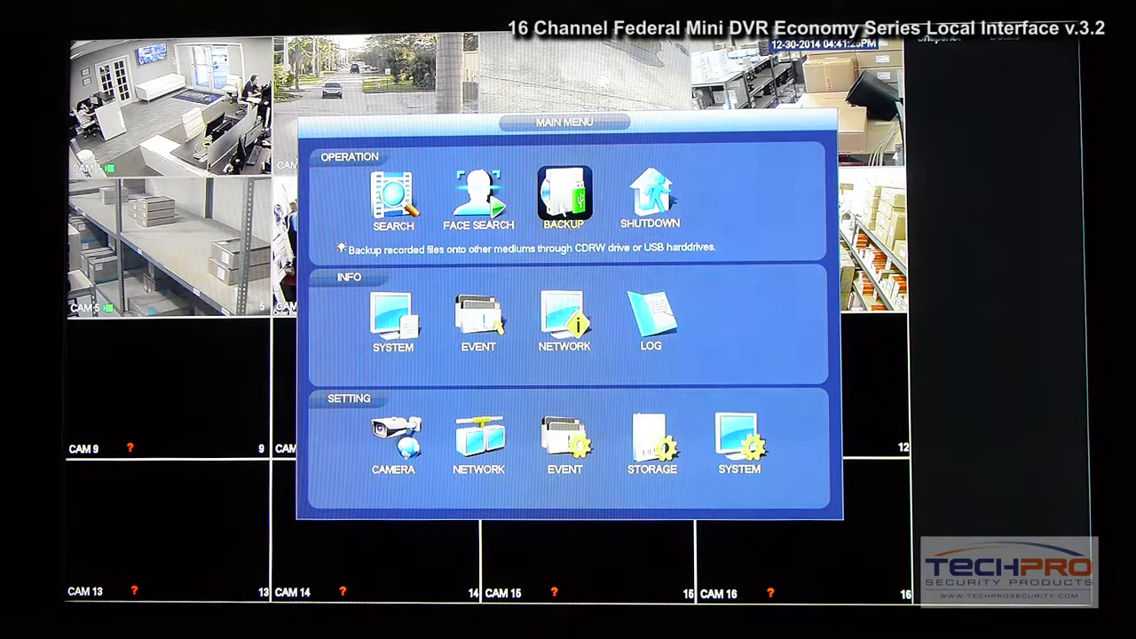
- View the backup page and the shutdown options, closing each to return to the main menu
click(559, 194)
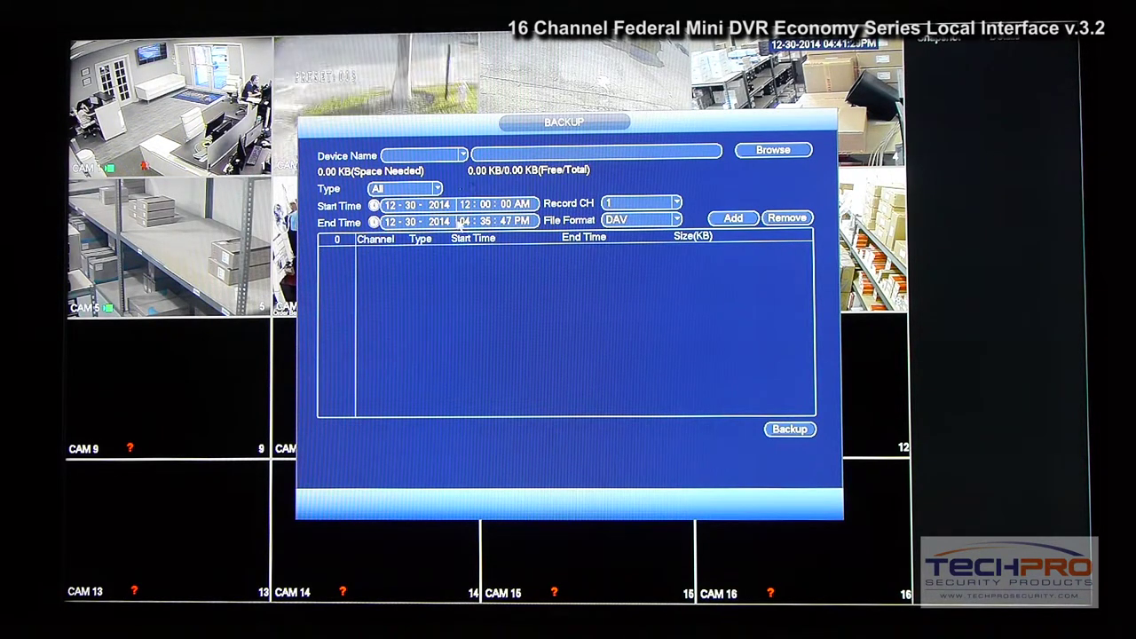
right_click(501, 262)
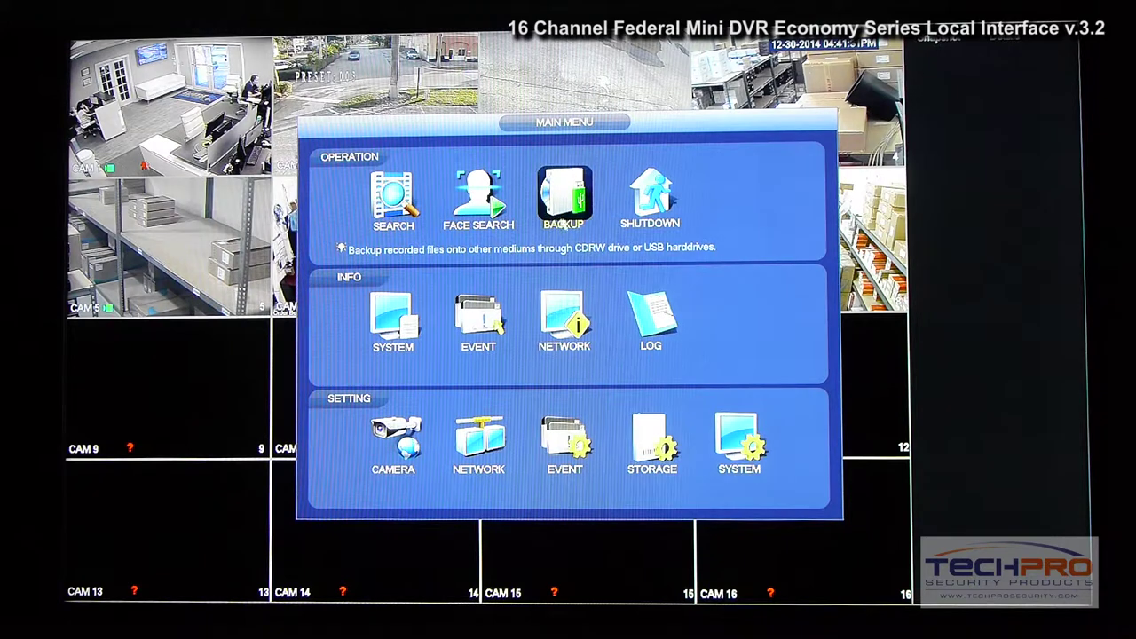
click(650, 188)
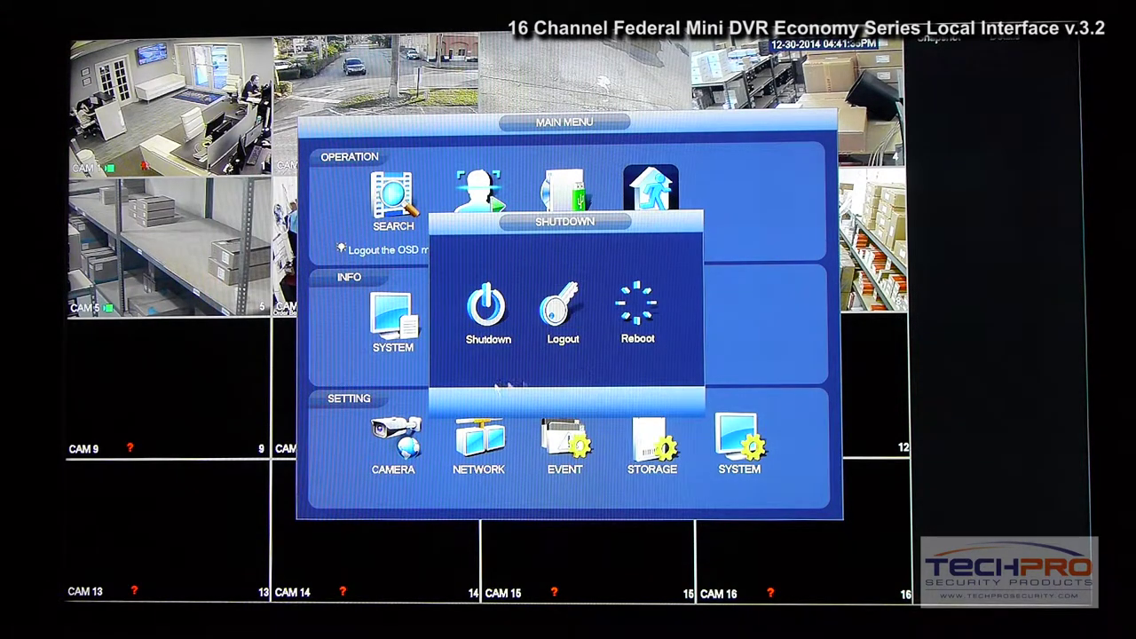
right_click(417, 398)
- Review the HDD, record, BPS and version pages of the system information, and open the event status page
click(396, 332)
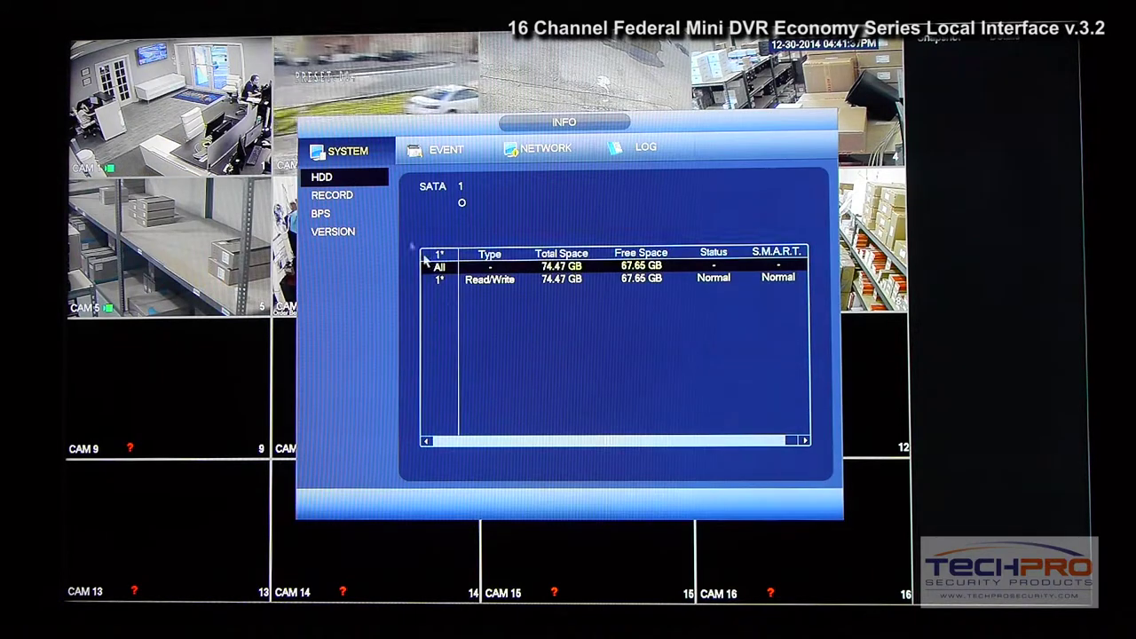
click(328, 197)
click(324, 217)
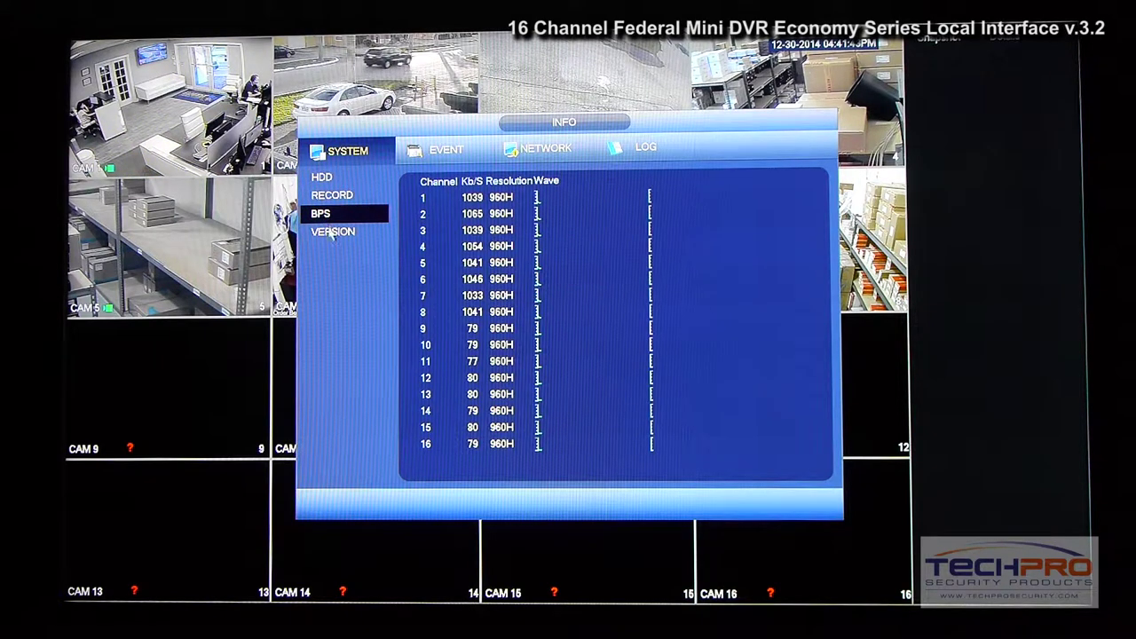
click(333, 232)
click(433, 158)
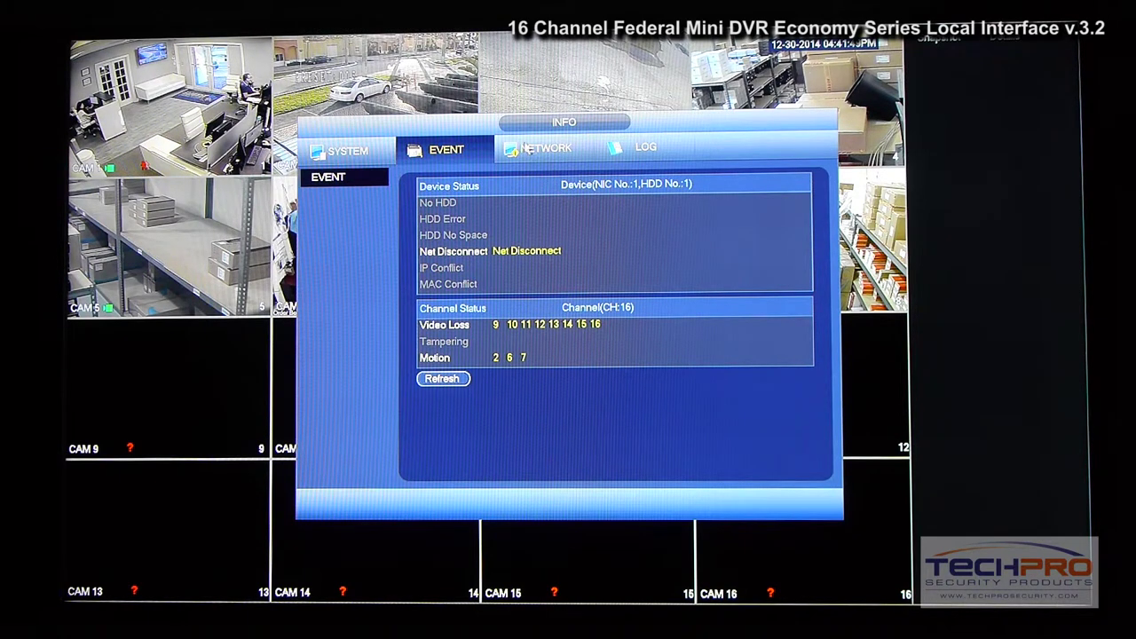
- View the network load and network test information pages, opening and closing the on-screen keyboard for the destination IP
click(525, 148)
click(325, 197)
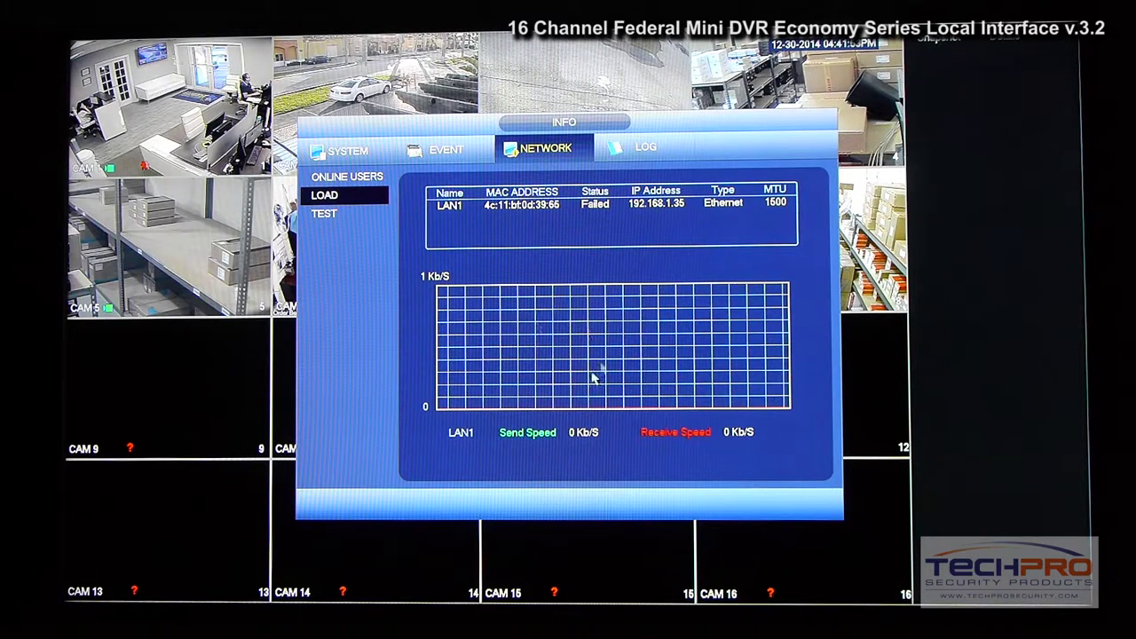
click(324, 213)
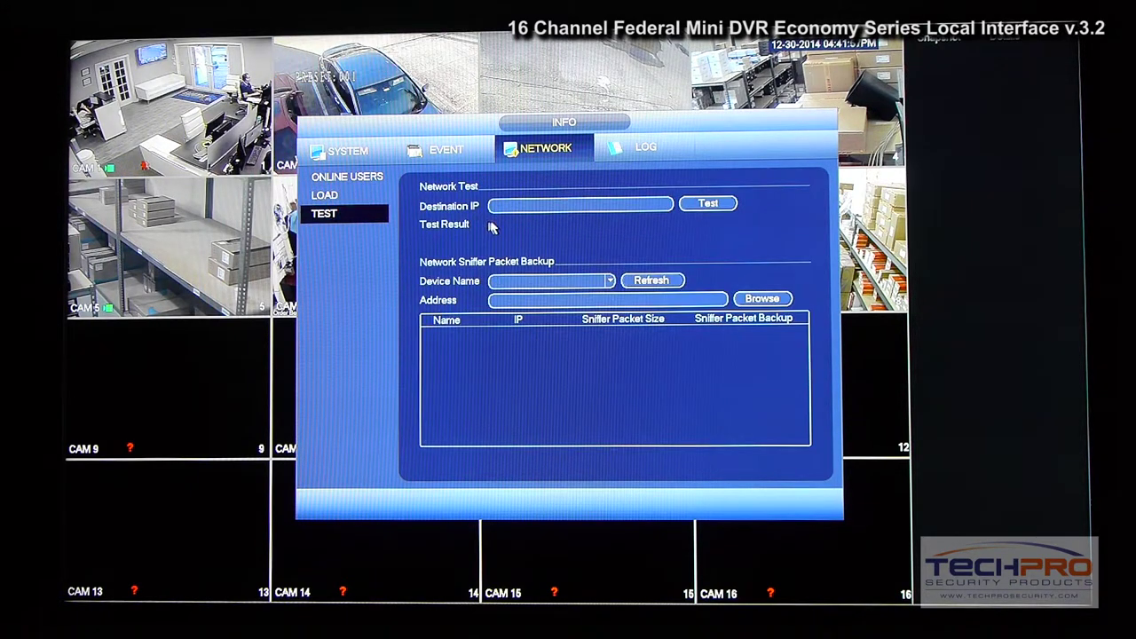
click(536, 205)
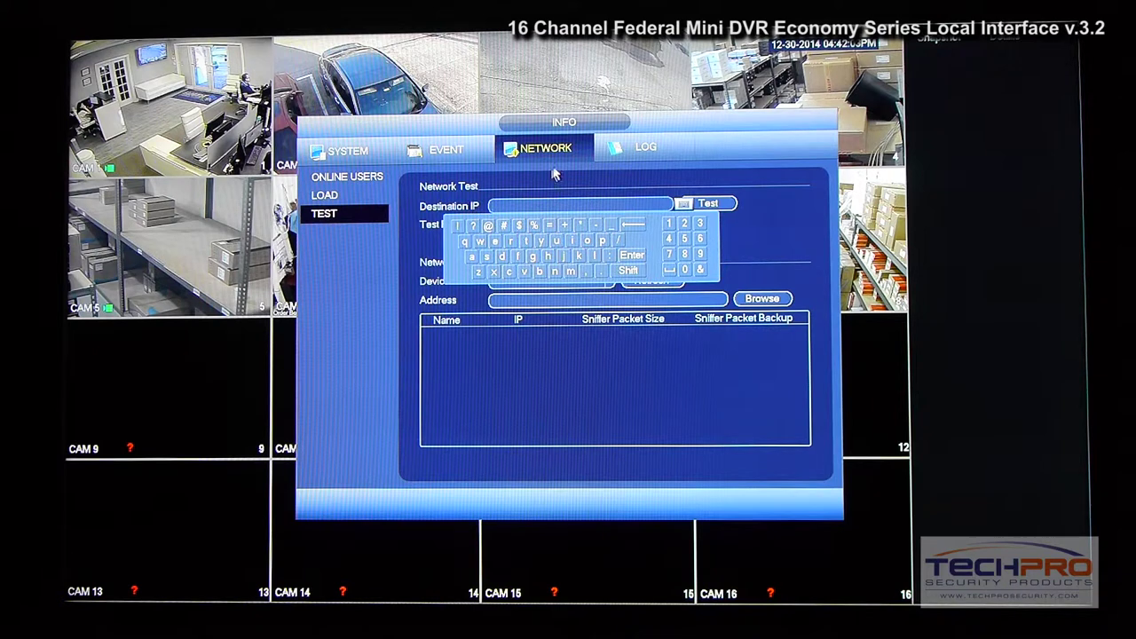
right_click(621, 152)
- Search the log for Config entries, view the details of the Save PTZ Config entry, and return to the main menu
click(621, 153)
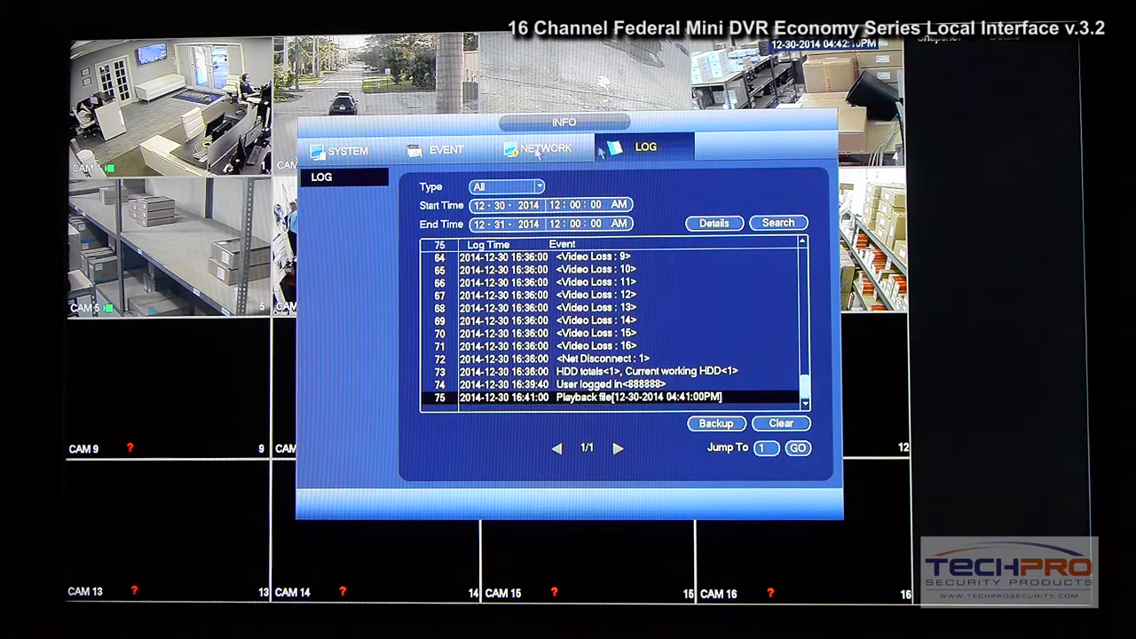
click(489, 188)
click(484, 227)
click(779, 223)
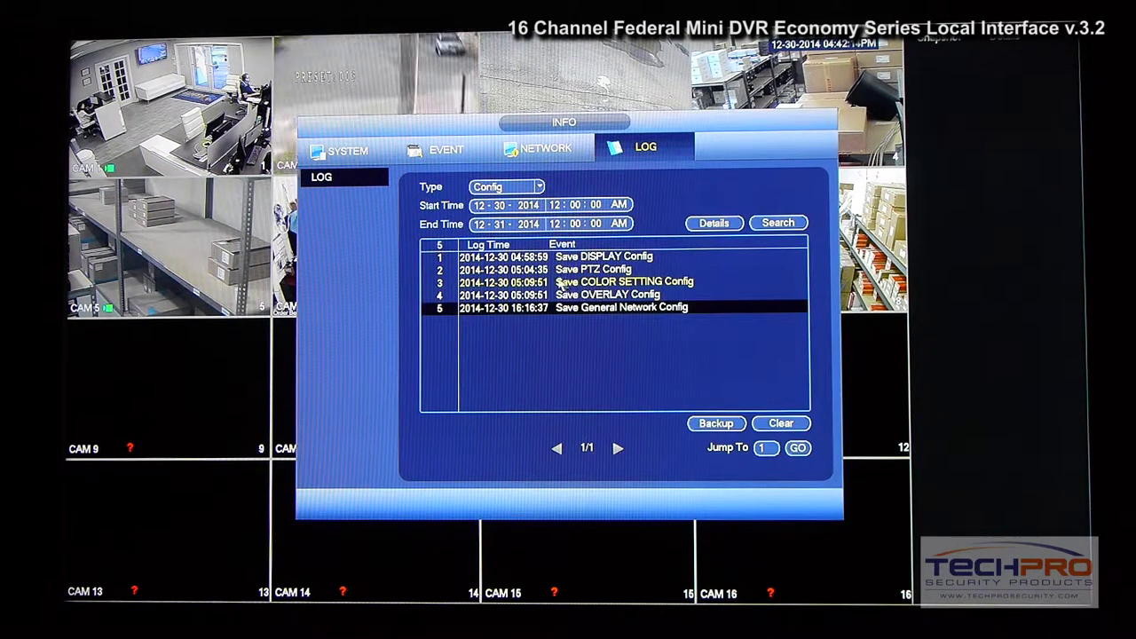
double_click(551, 269)
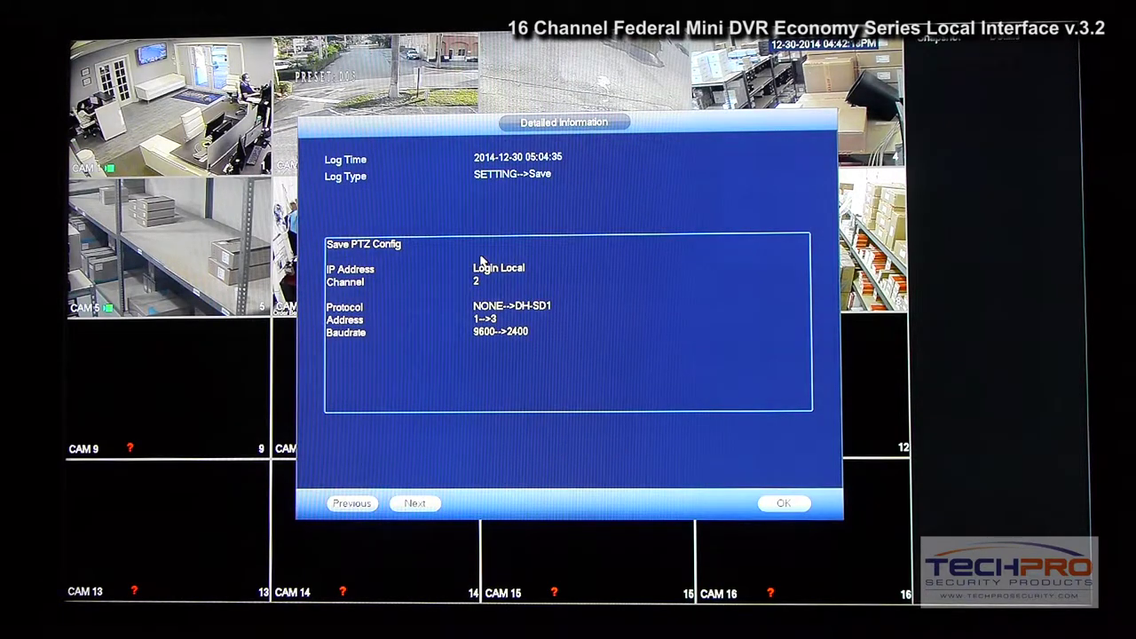
right_click(404, 235)
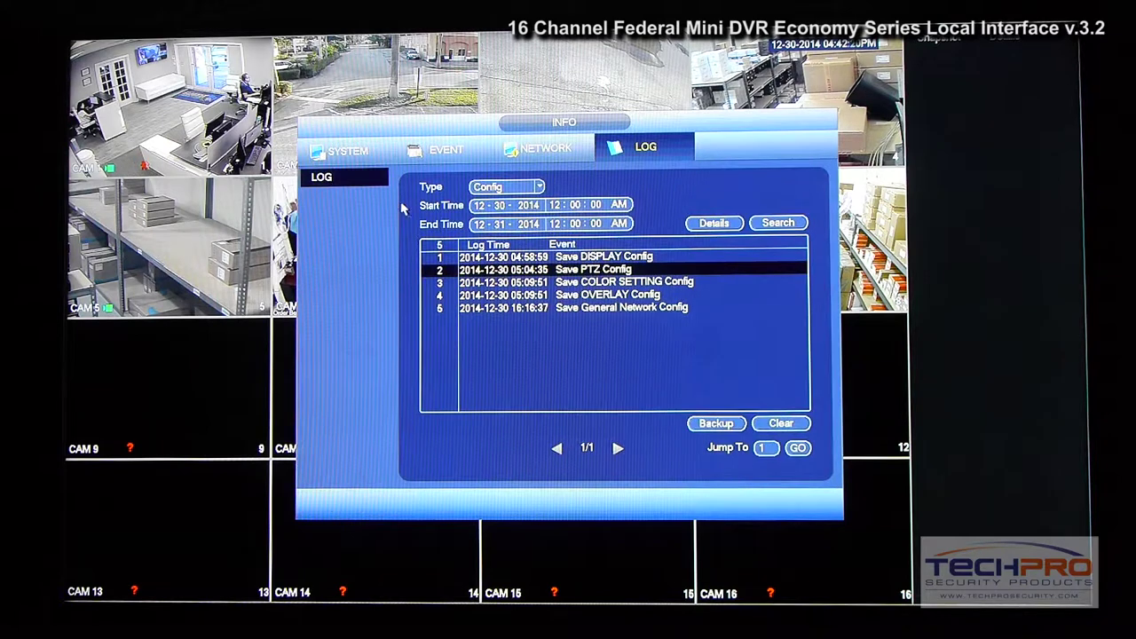
right_click(344, 182)
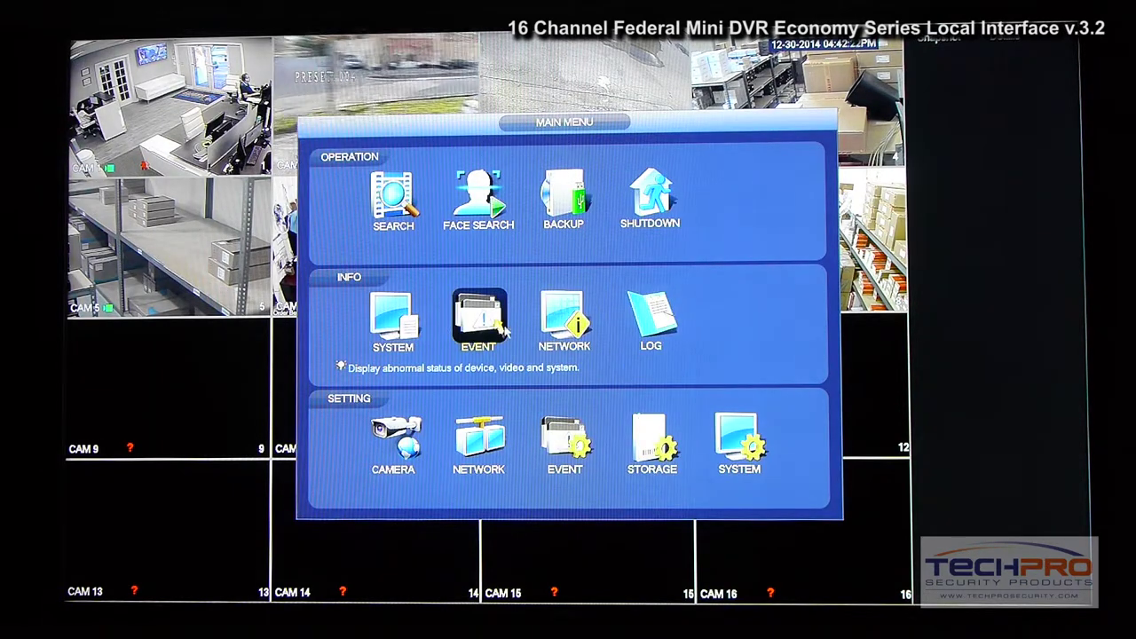
- Browse the system, event, network and log information pages, reopening the information section once, and return to the main menu
click(393, 322)
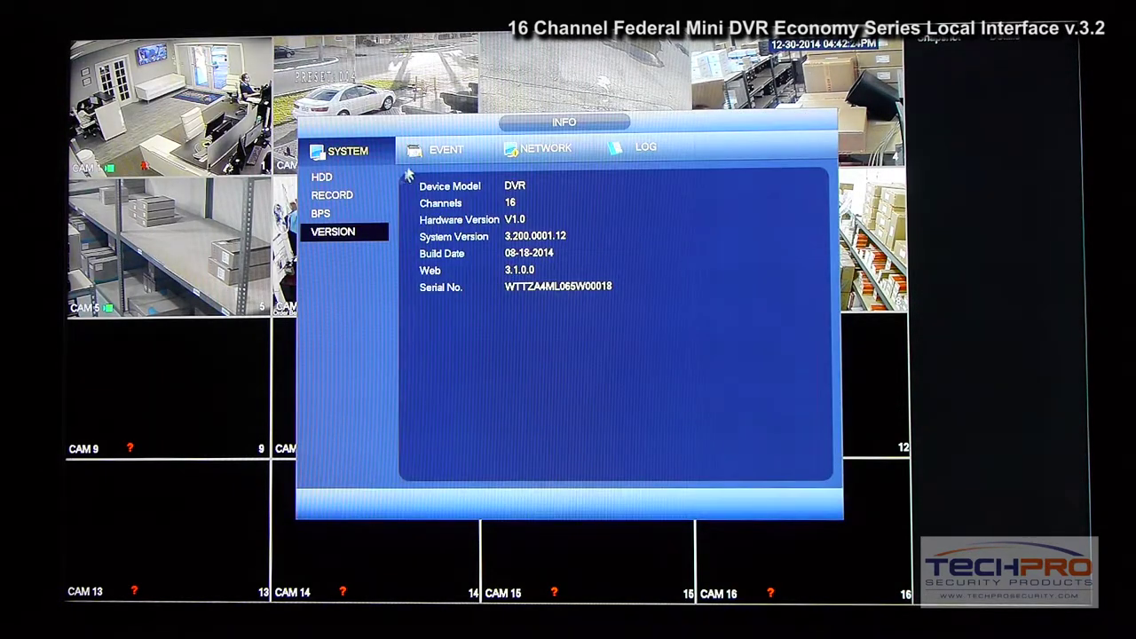
click(440, 159)
click(533, 158)
click(626, 150)
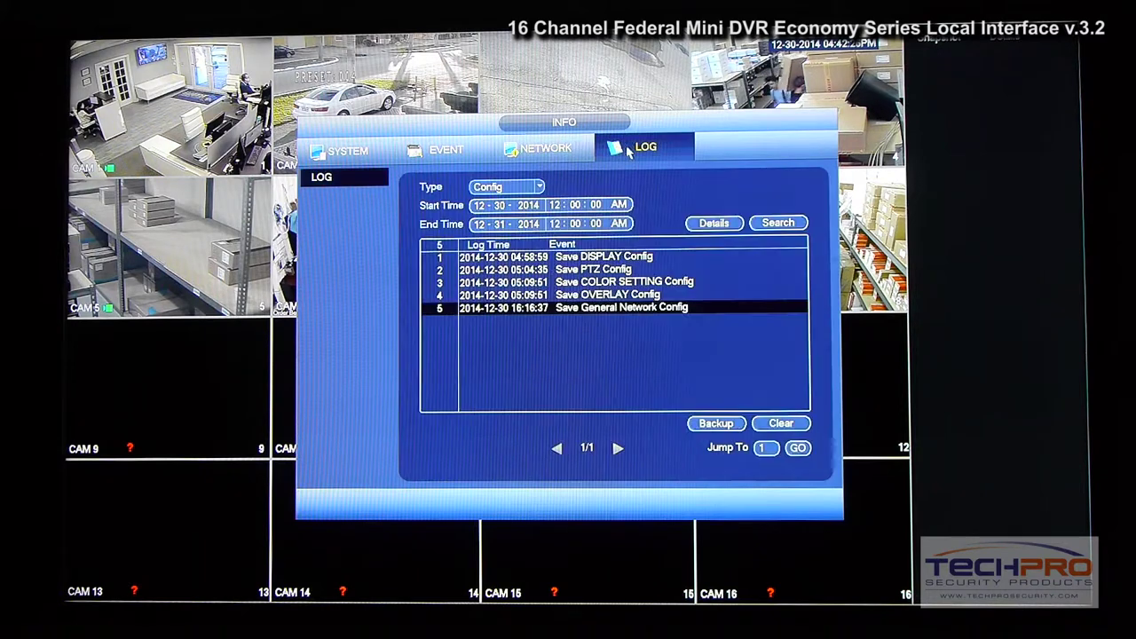
click(344, 151)
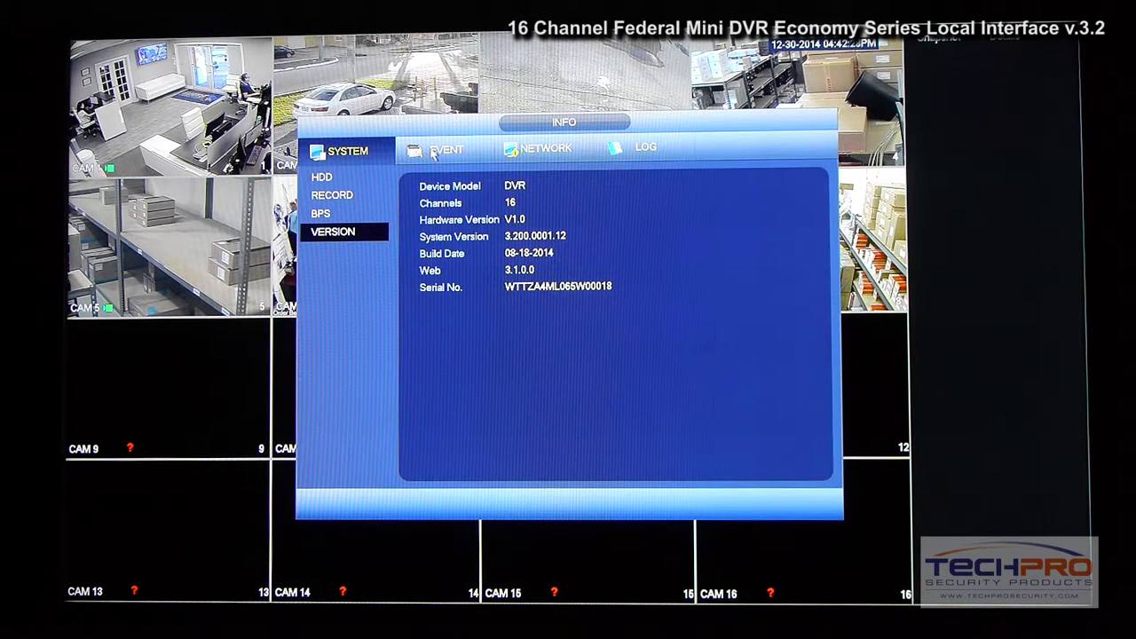
right_click(434, 153)
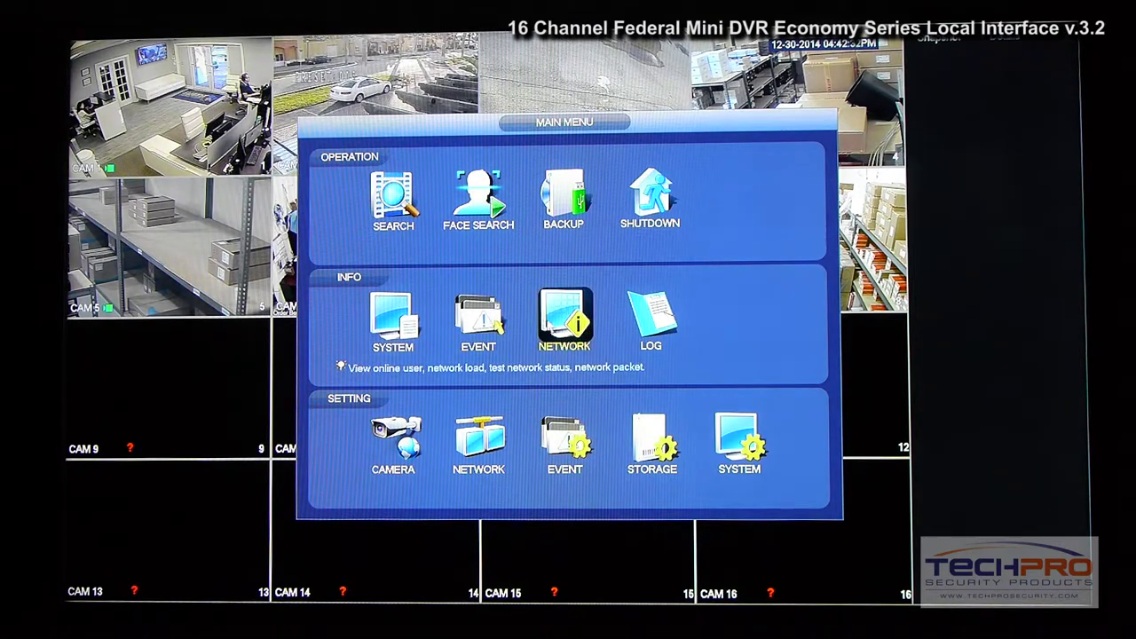
click(564, 318)
click(447, 150)
scroll(462, 156, up, 1)
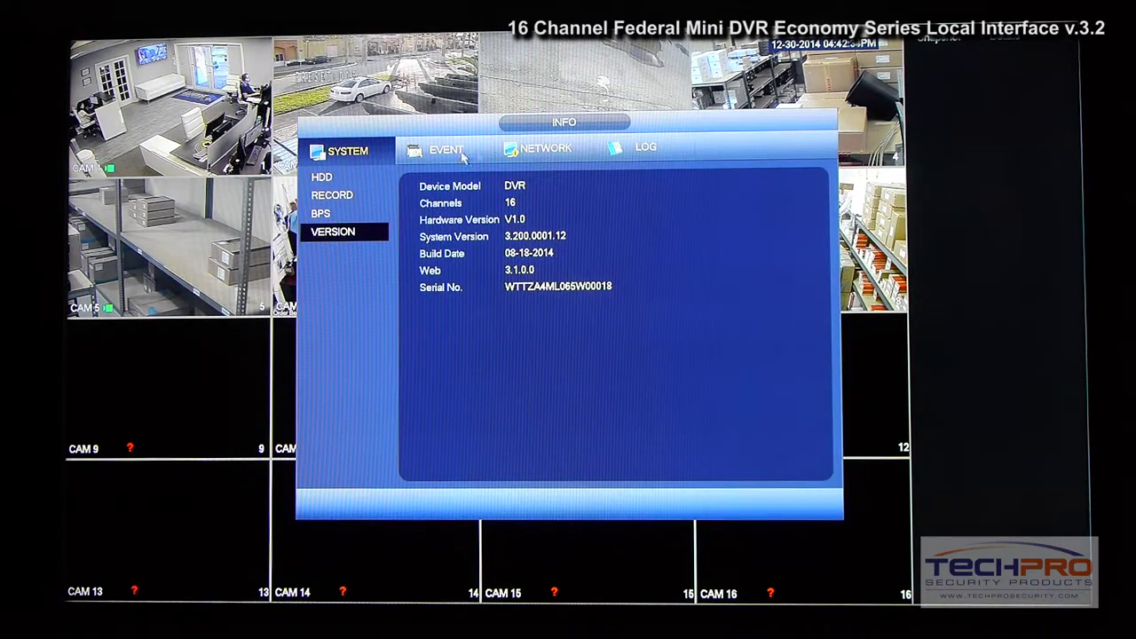
click(608, 151)
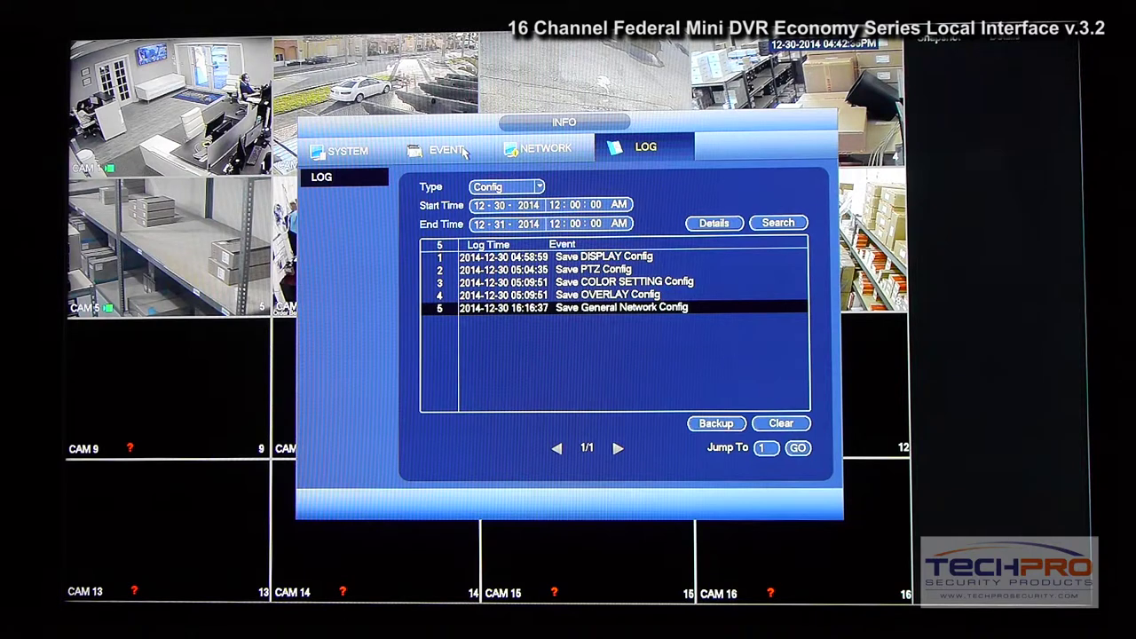
right_click(397, 164)
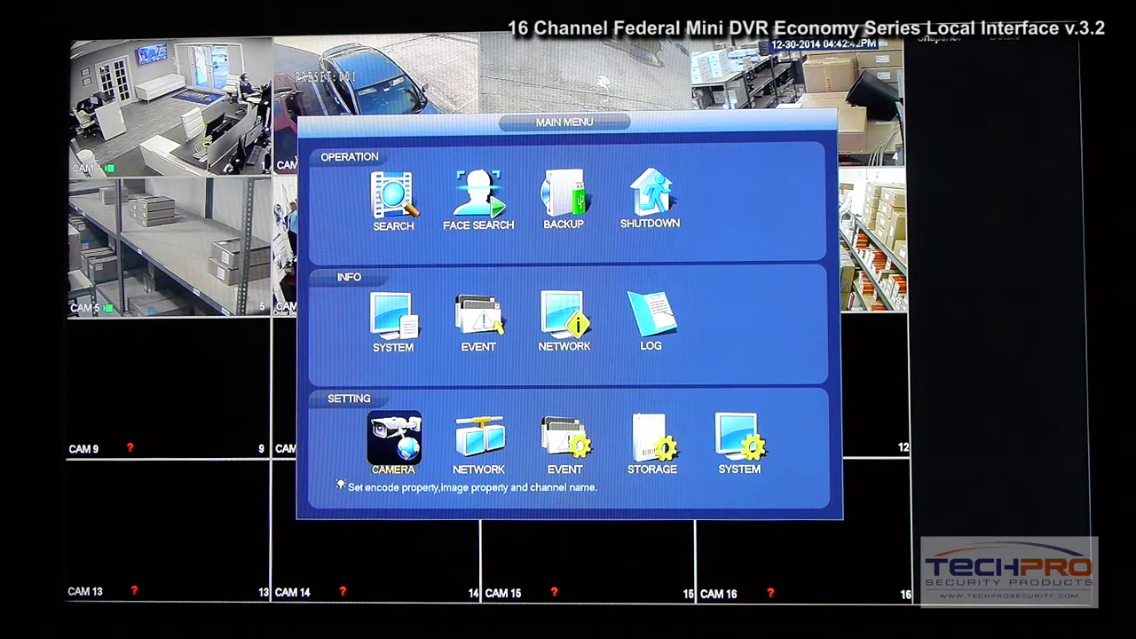
- View the camera image settings for channel 1, switching to Time Period 2 and back to Time Period 1
click(400, 430)
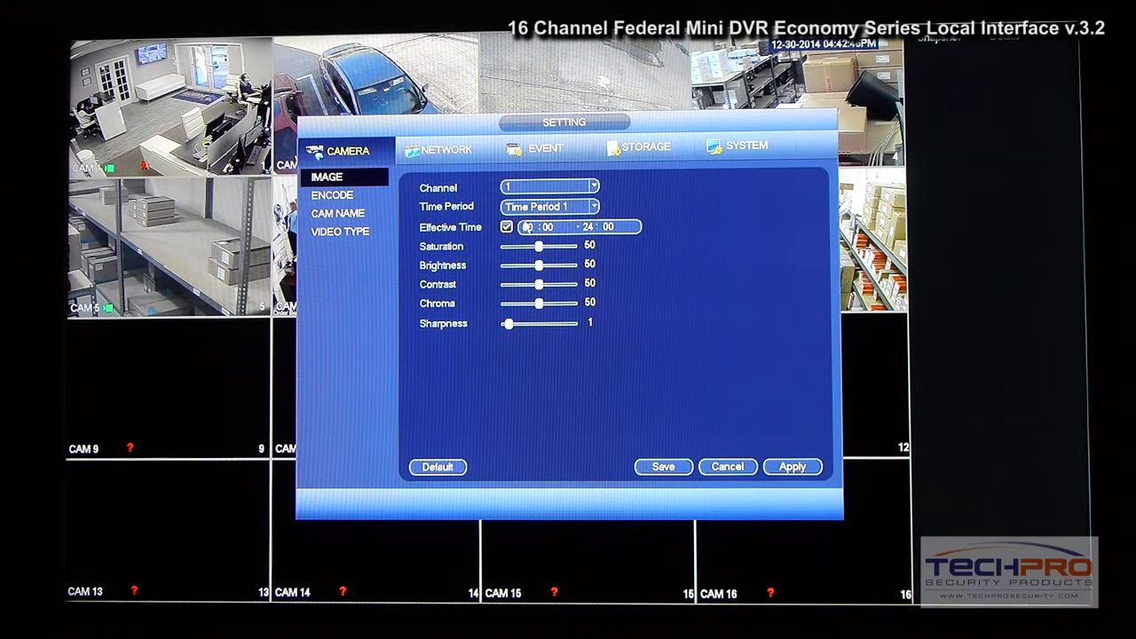
click(536, 207)
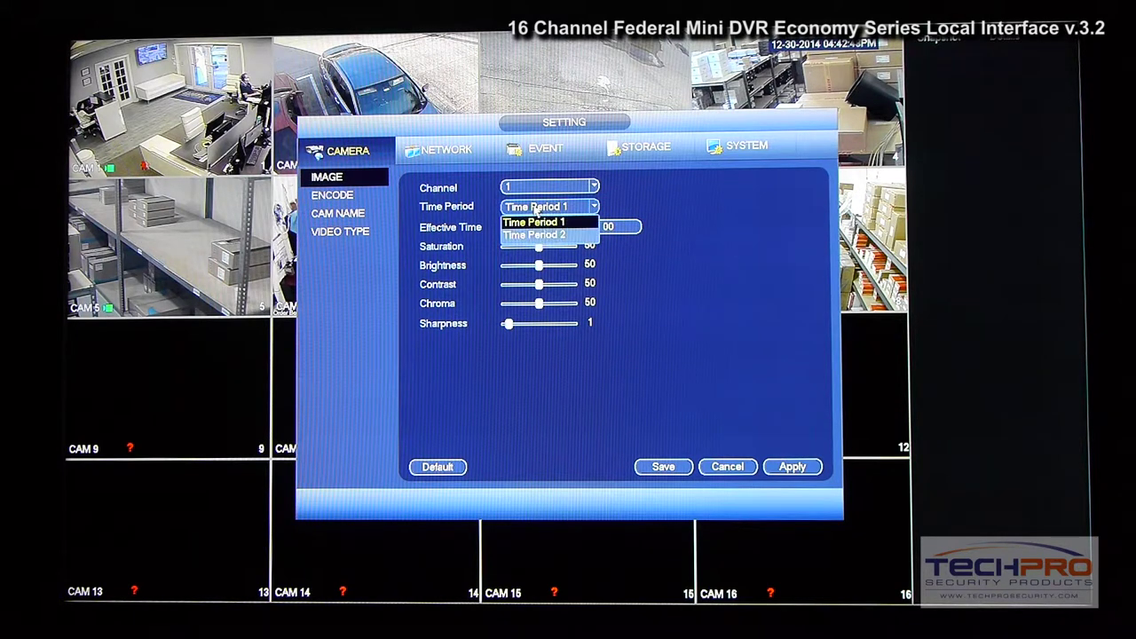
click(534, 234)
click(535, 207)
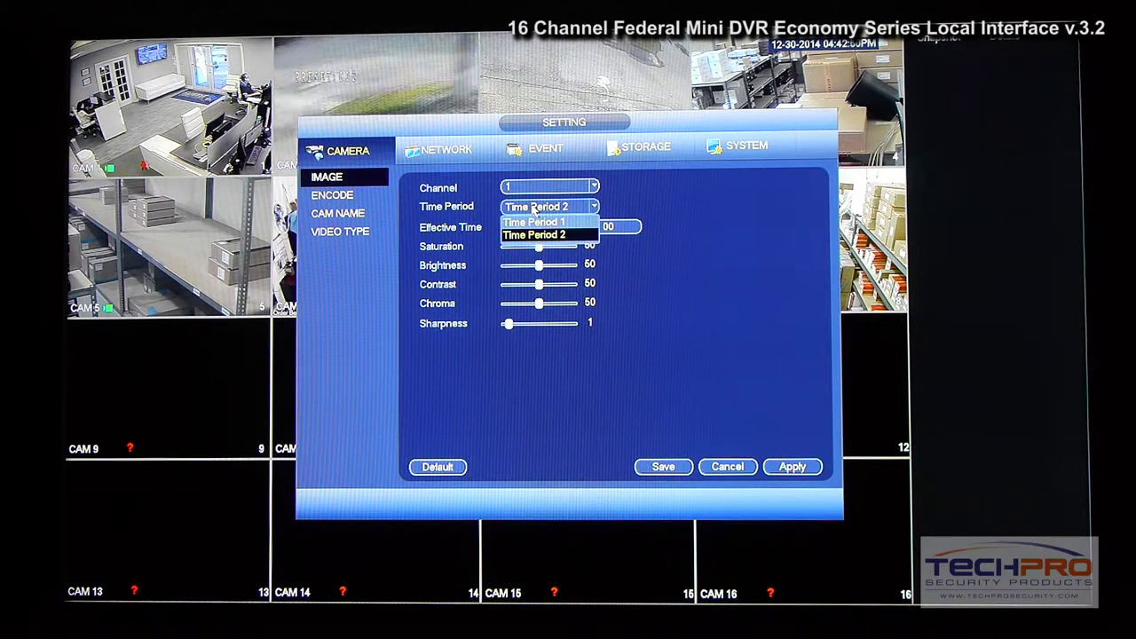
click(536, 222)
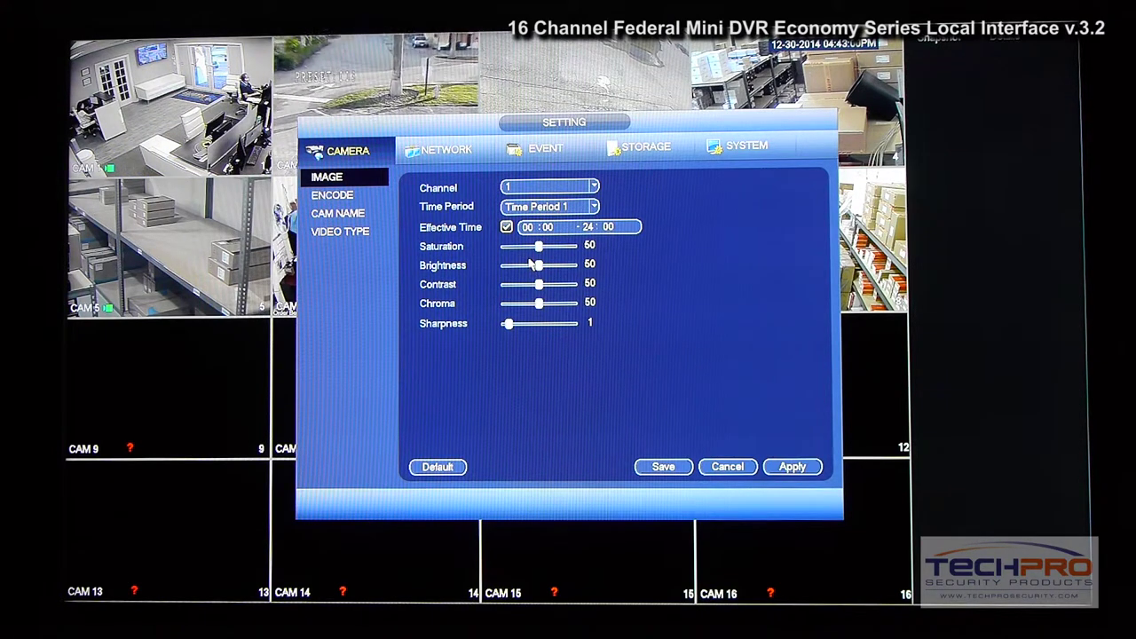
- Review the resolution and frame rate options in channel 1's encode settings, and view the camera names page
click(361, 193)
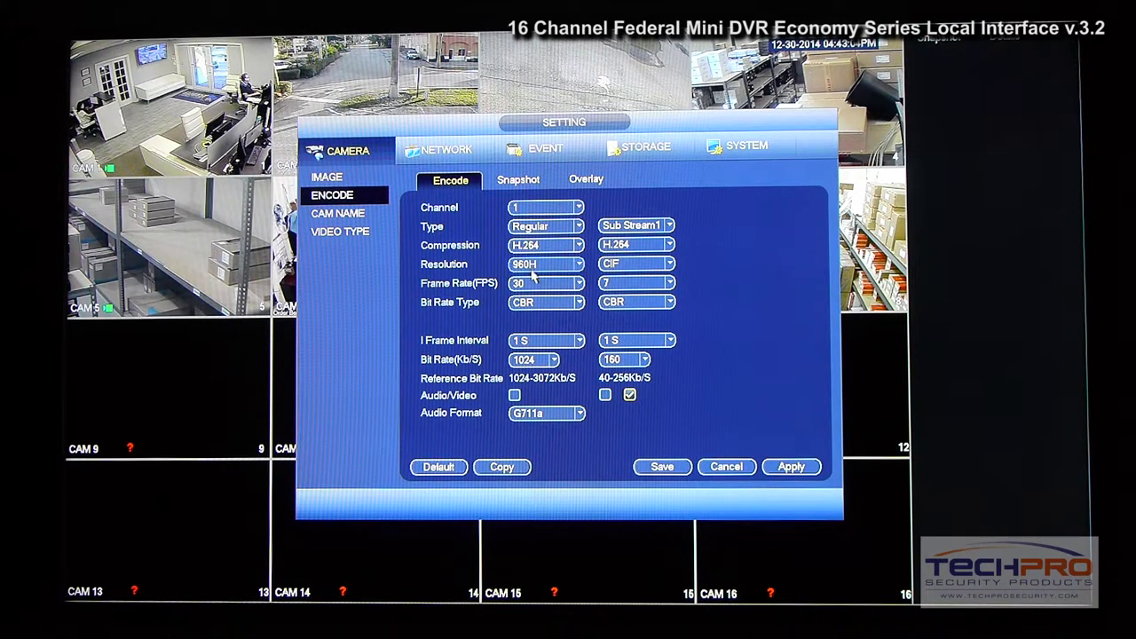
click(533, 269)
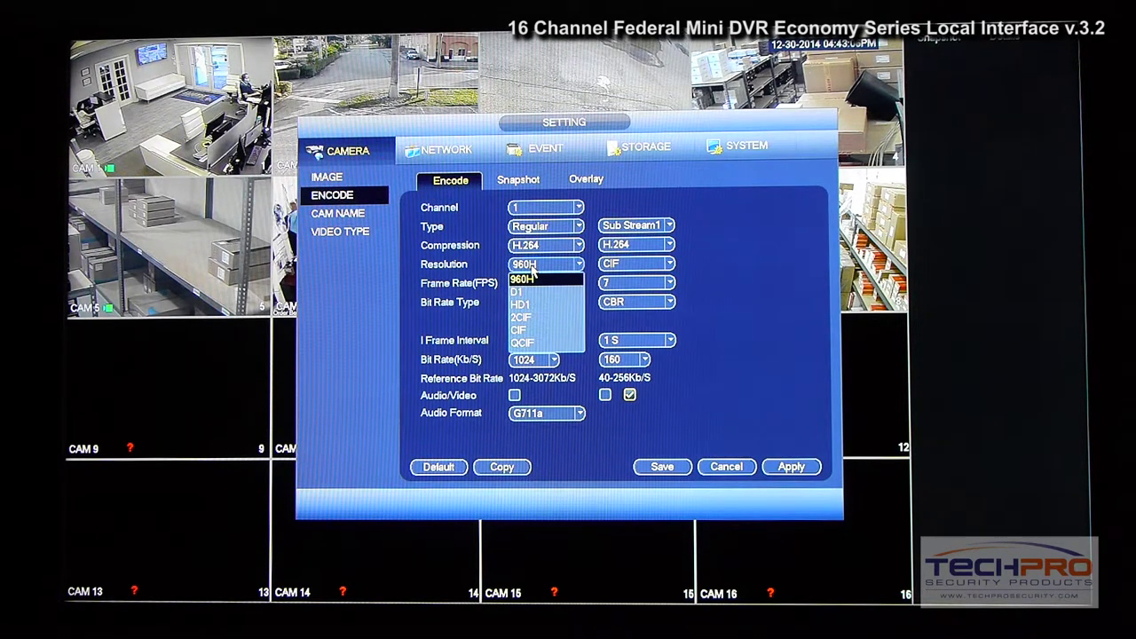
click(532, 270)
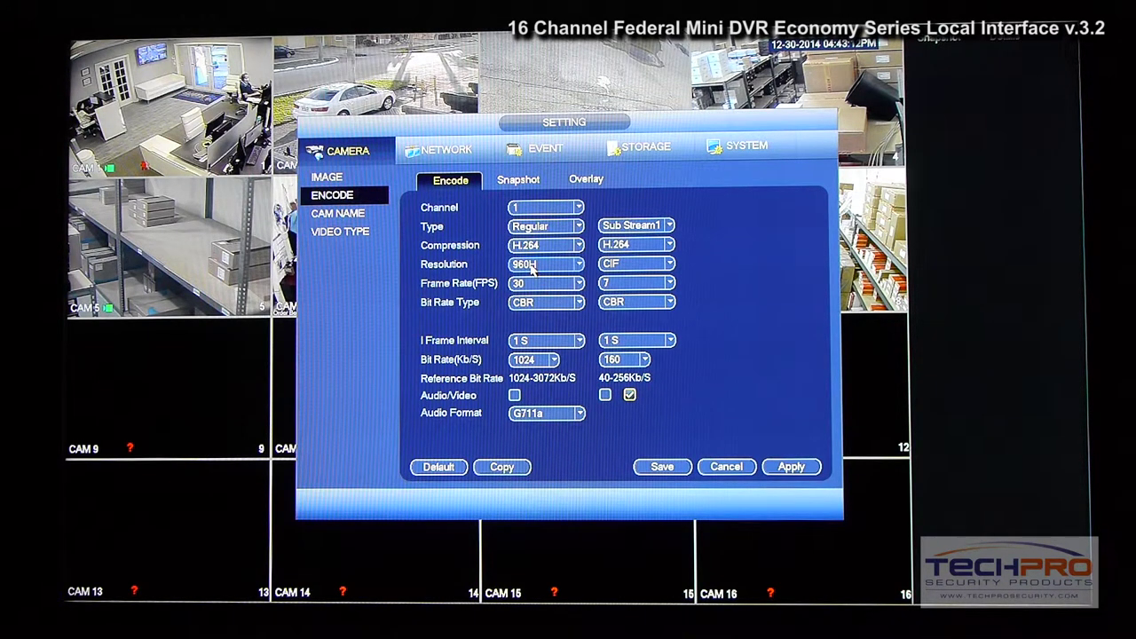
click(519, 284)
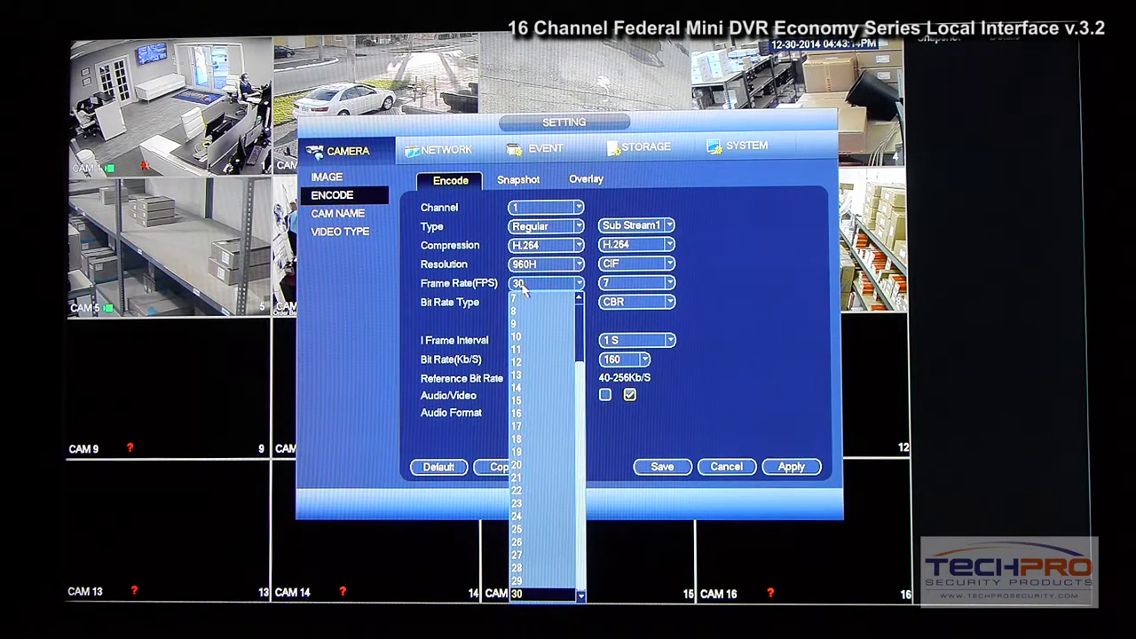
click(652, 331)
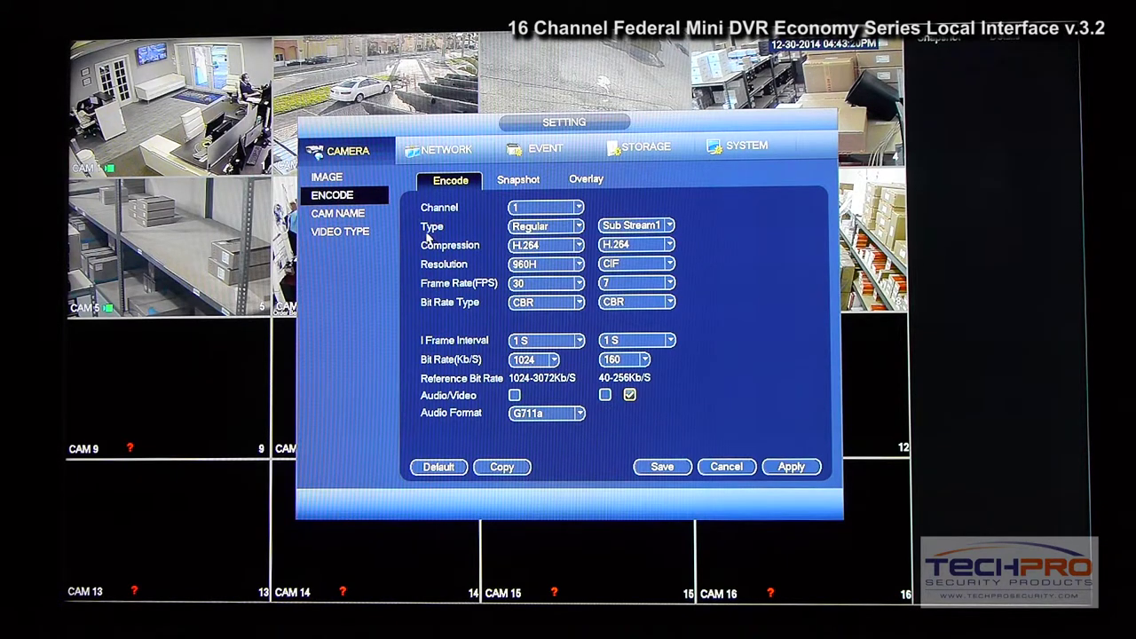
click(359, 217)
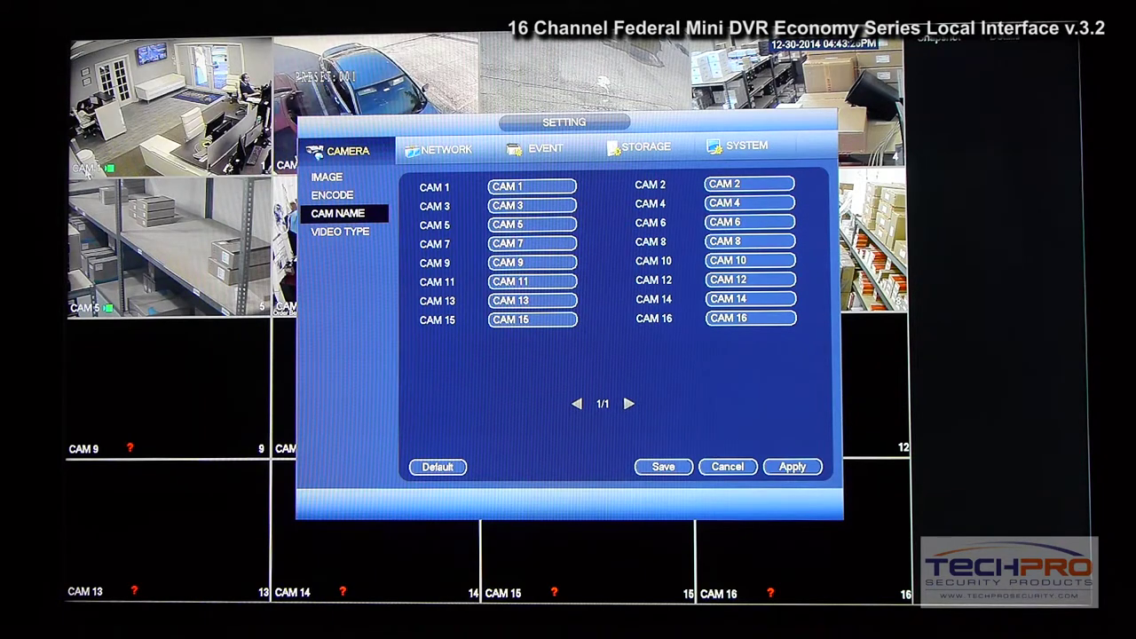
- Review the TCP/IP and connection network settings, choose Dyndns DDNS as the DDNS type, and view the FTP and email settings
click(448, 151)
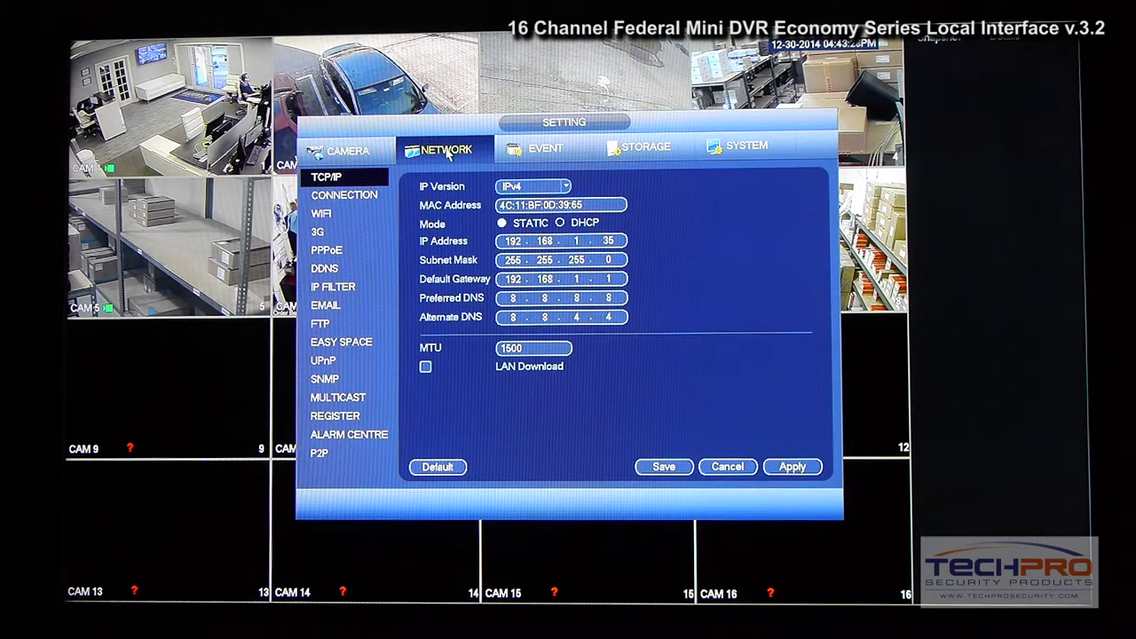
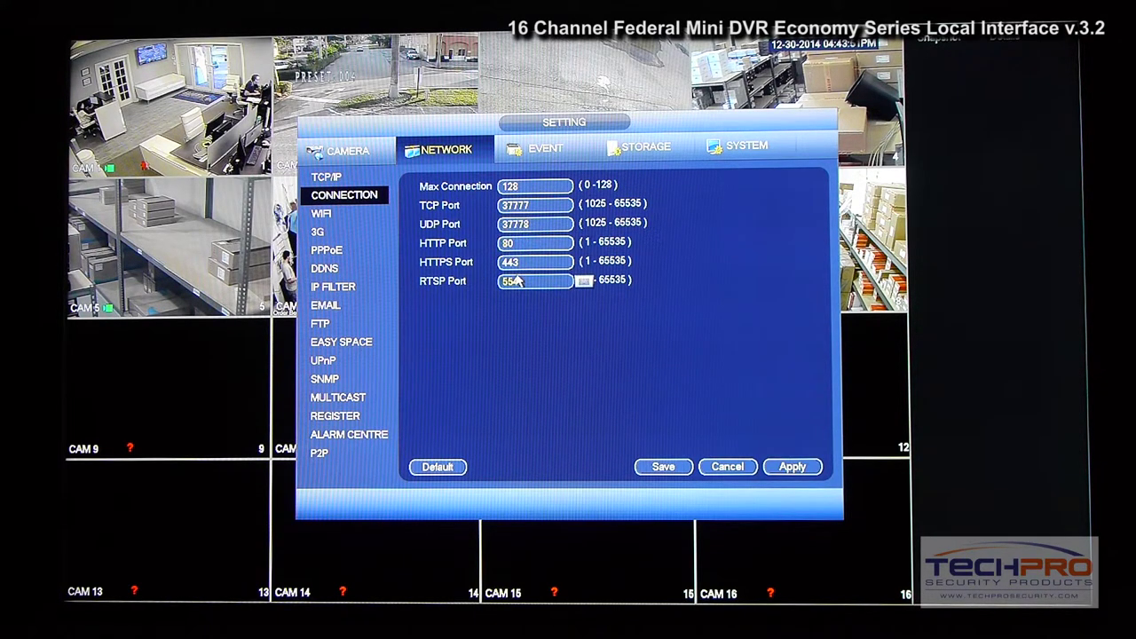
click(326, 272)
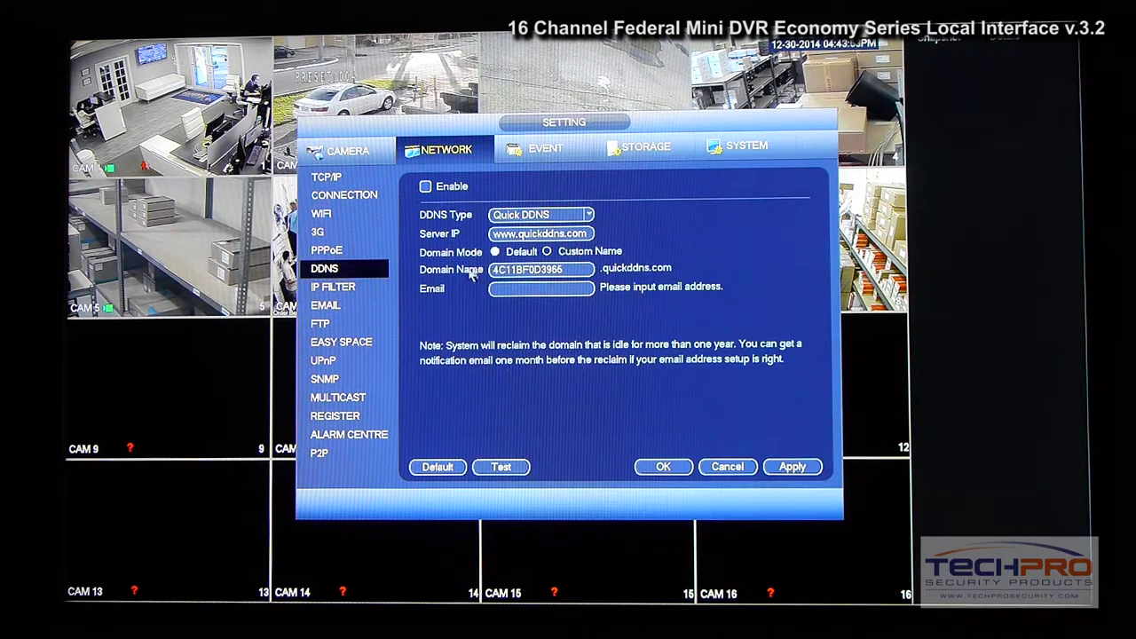
click(537, 214)
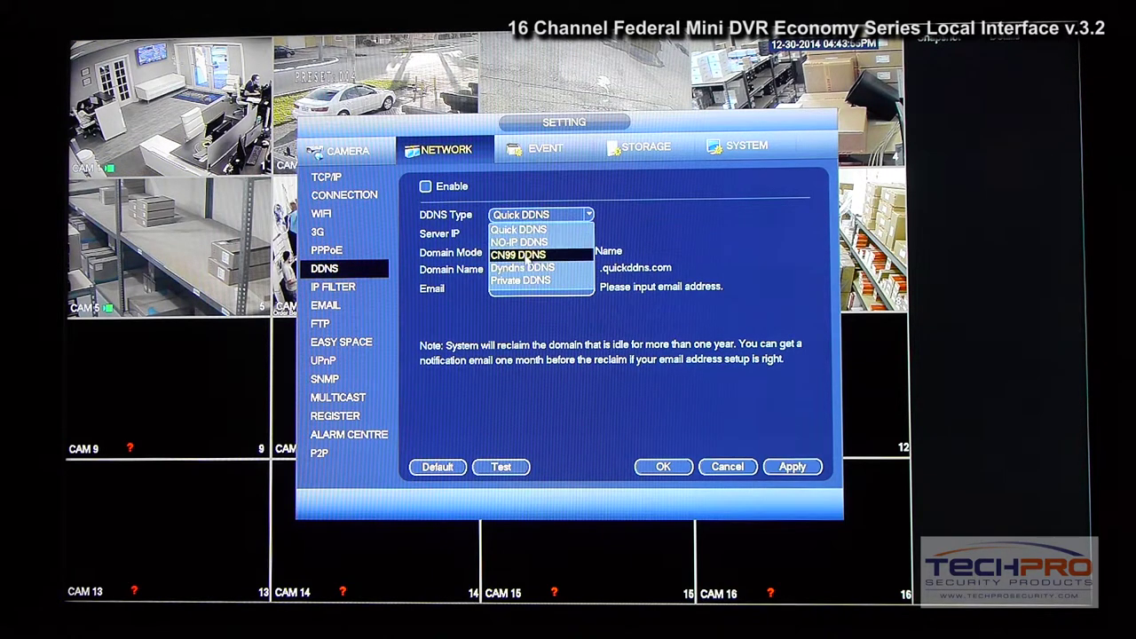
click(525, 267)
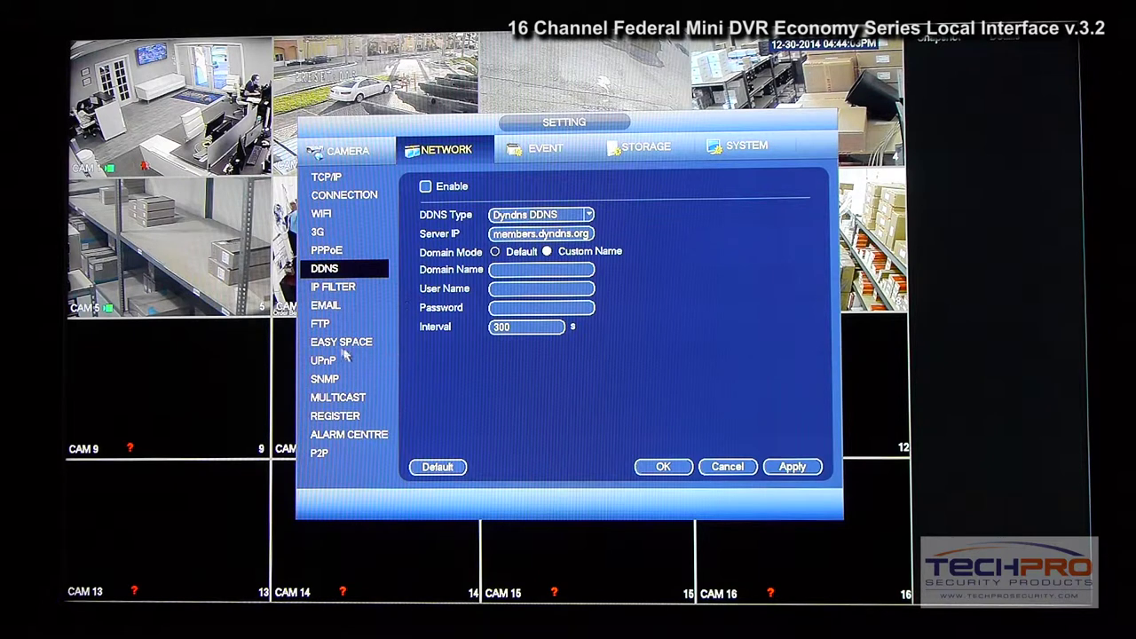
click(323, 325)
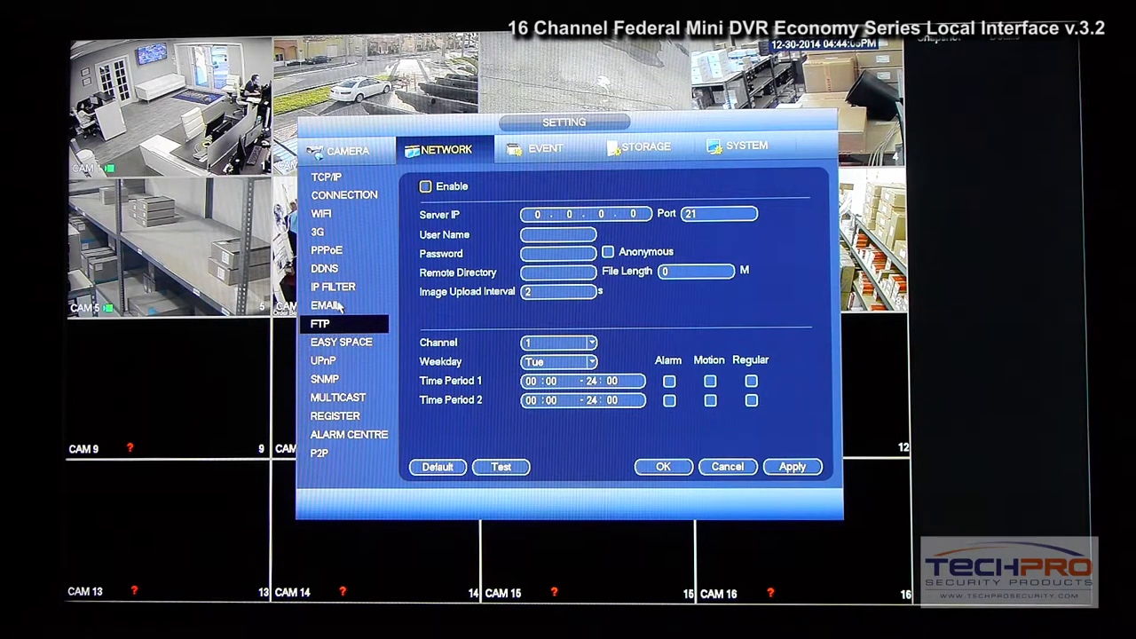
click(325, 306)
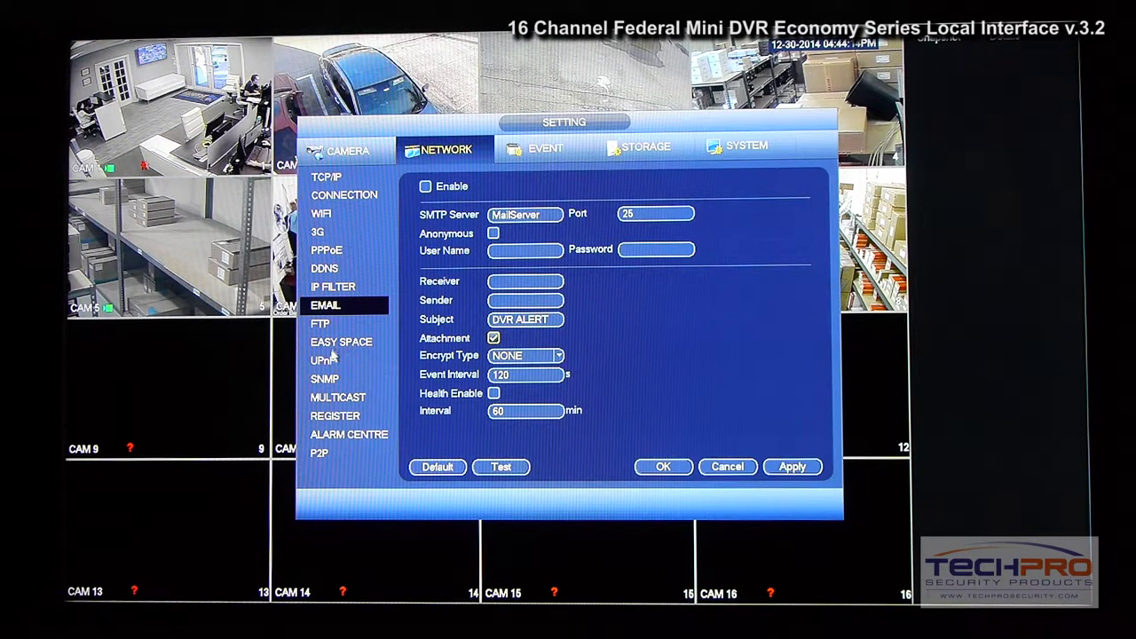
- Disable P2P in the network settings and save the change
click(323, 454)
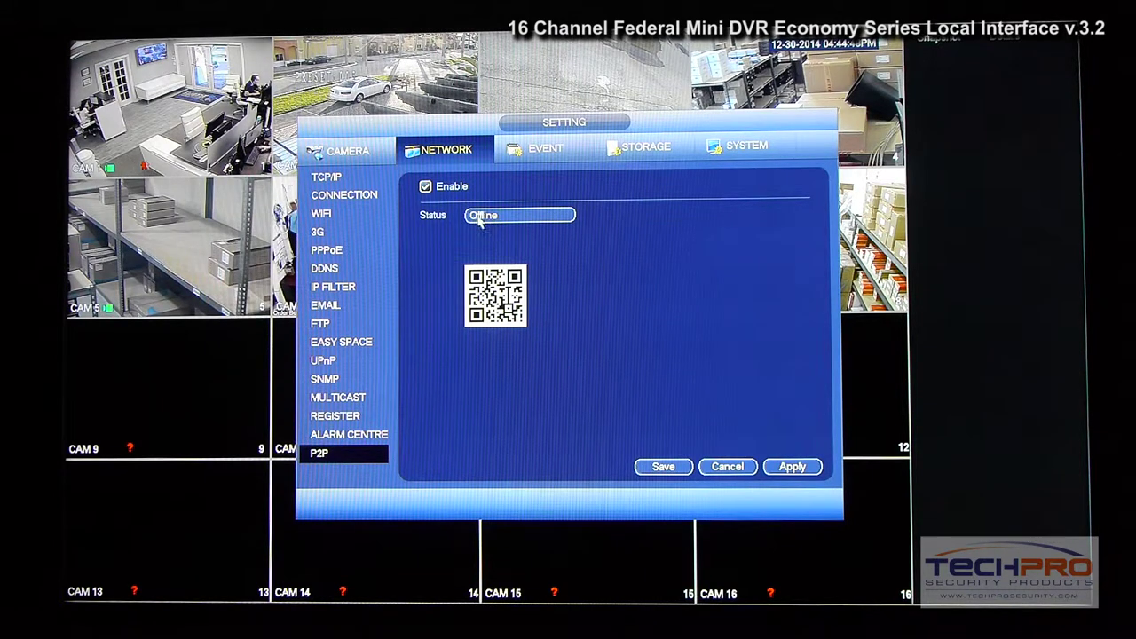
click(425, 186)
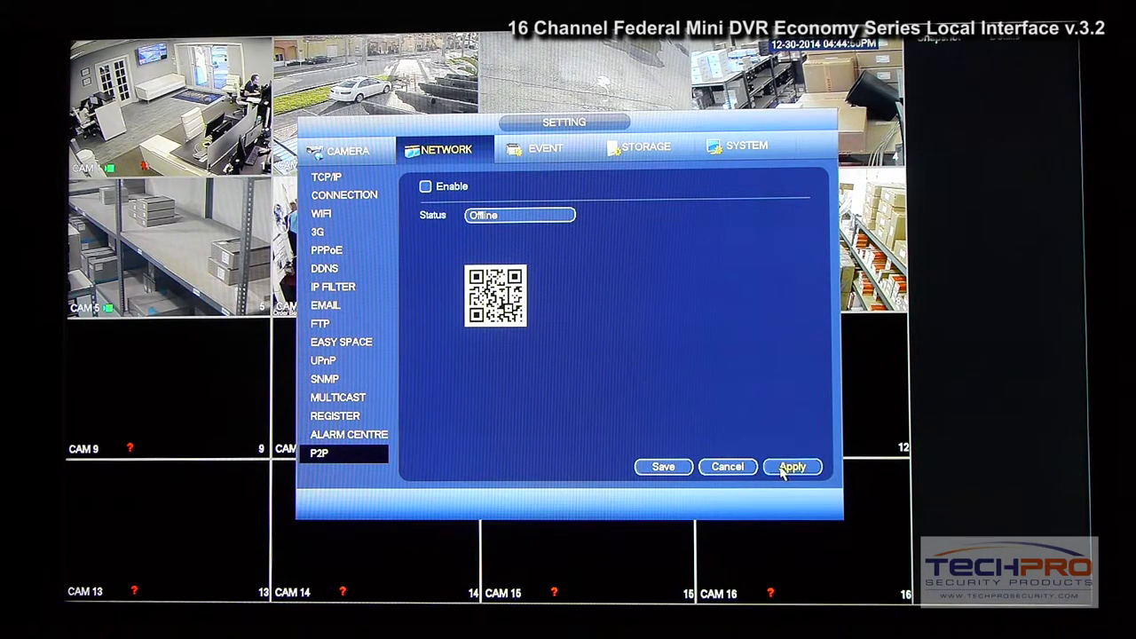
click(663, 467)
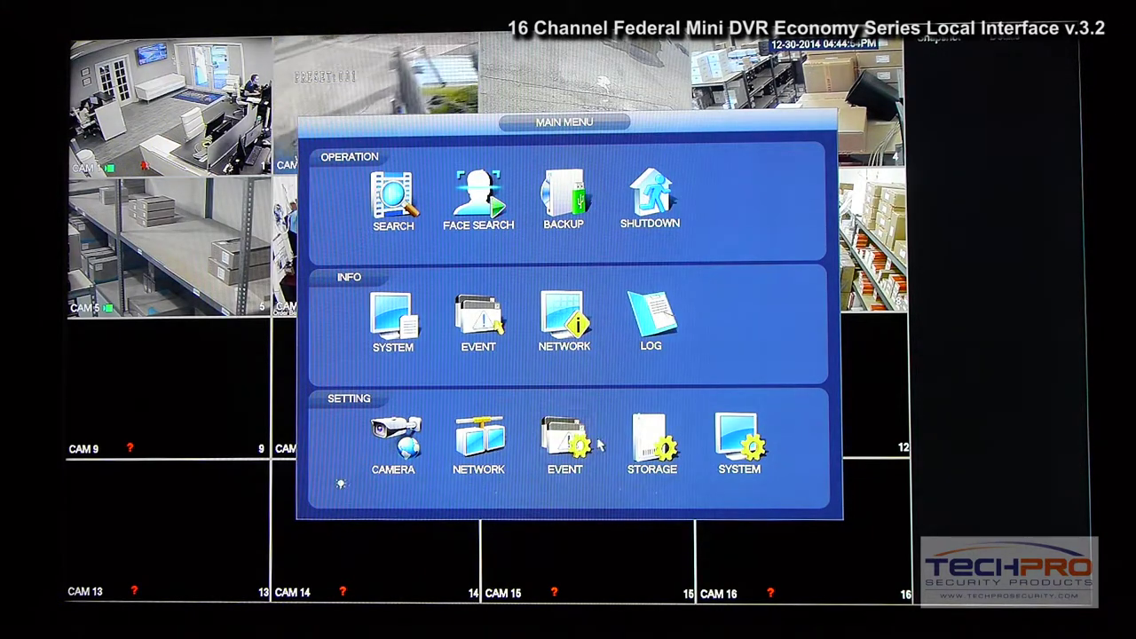
- Open channel 1's motion detection region, clear and reselect a central block of cells, and view the Region1 zone settings
click(564, 439)
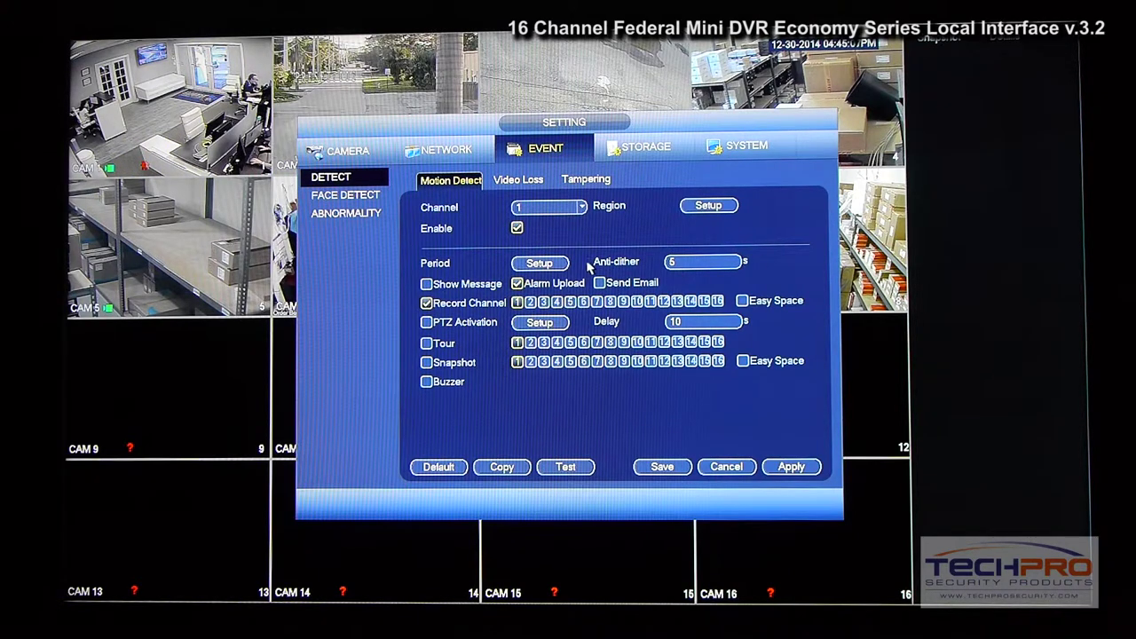
click(708, 205)
drag(382, 223, 540, 373)
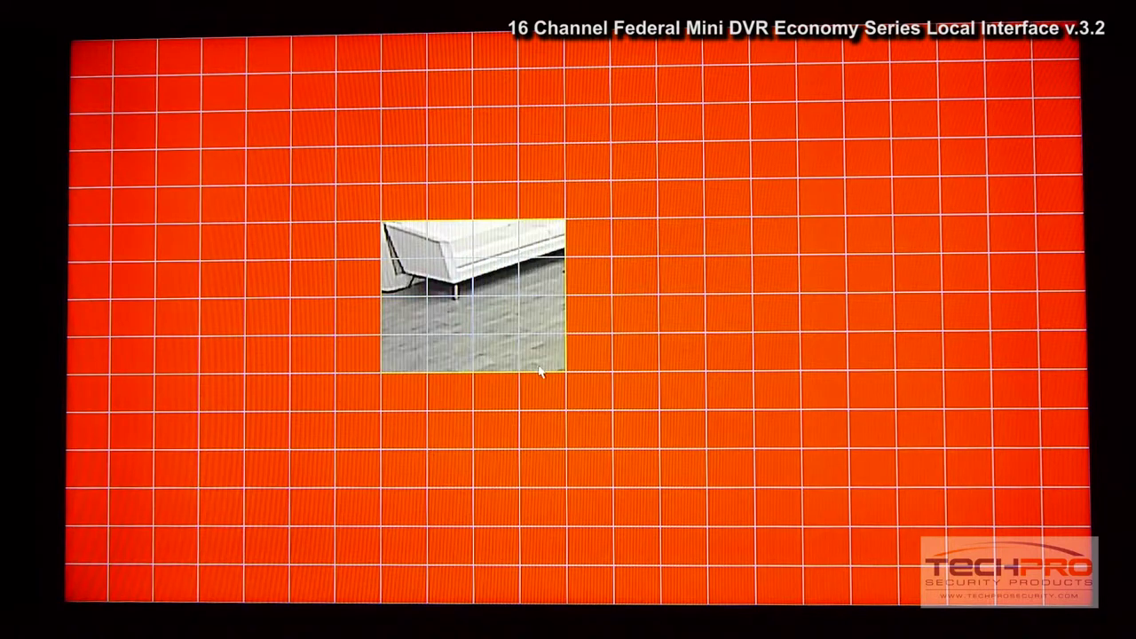
mouse_move(404, 240)
mouse_down()
mouse_move(559, 241)
mouse_move(536, 362)
mouse_up()
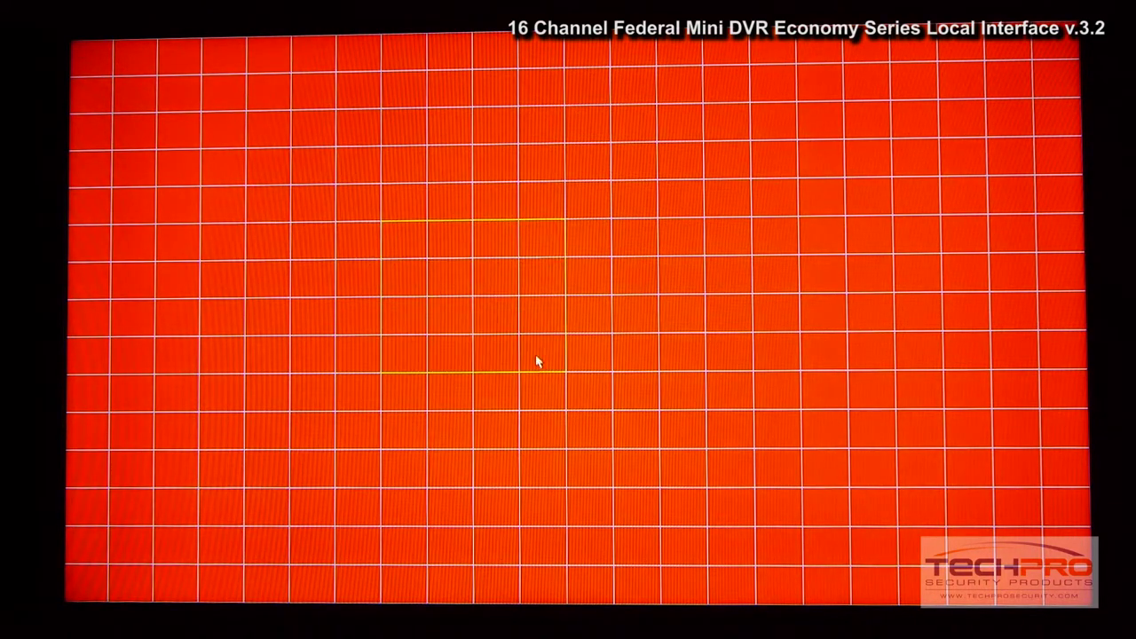
mouse_move(567, 40)
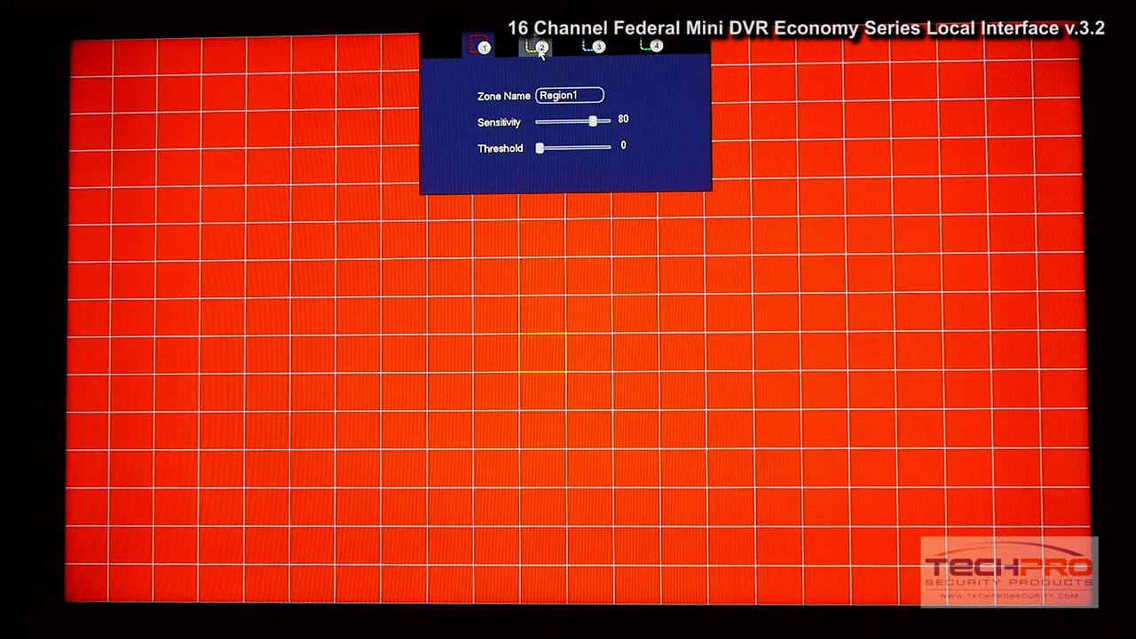
click(554, 95)
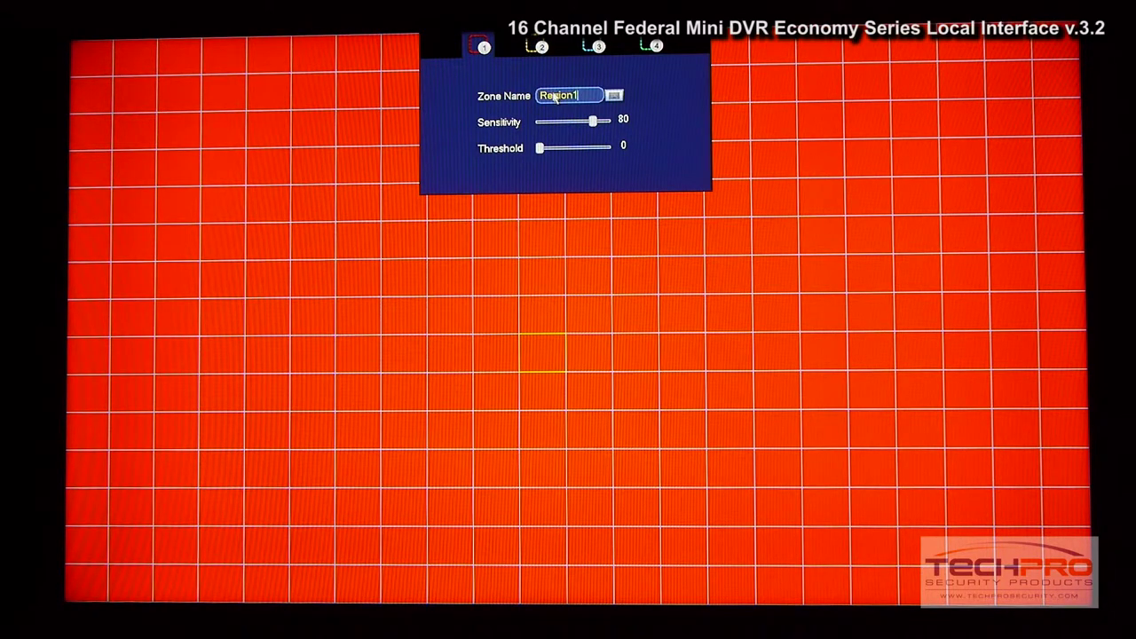
right_click(519, 221)
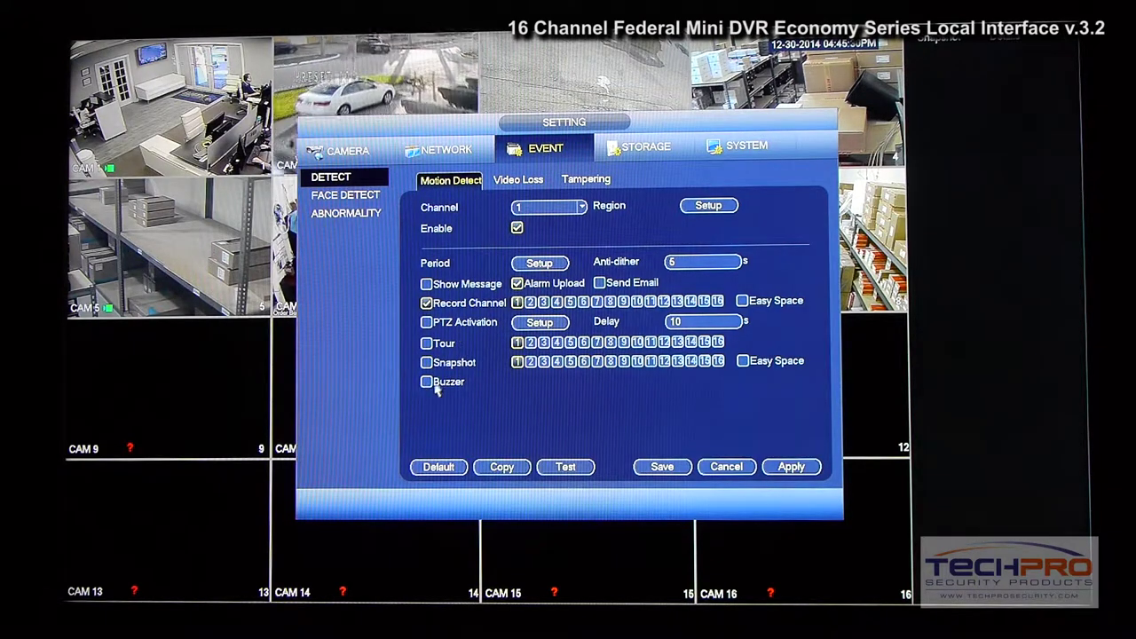
- View the video loss and tampering detection settings for channel 1, returning to the motion detection settings
click(515, 181)
click(592, 180)
click(520, 181)
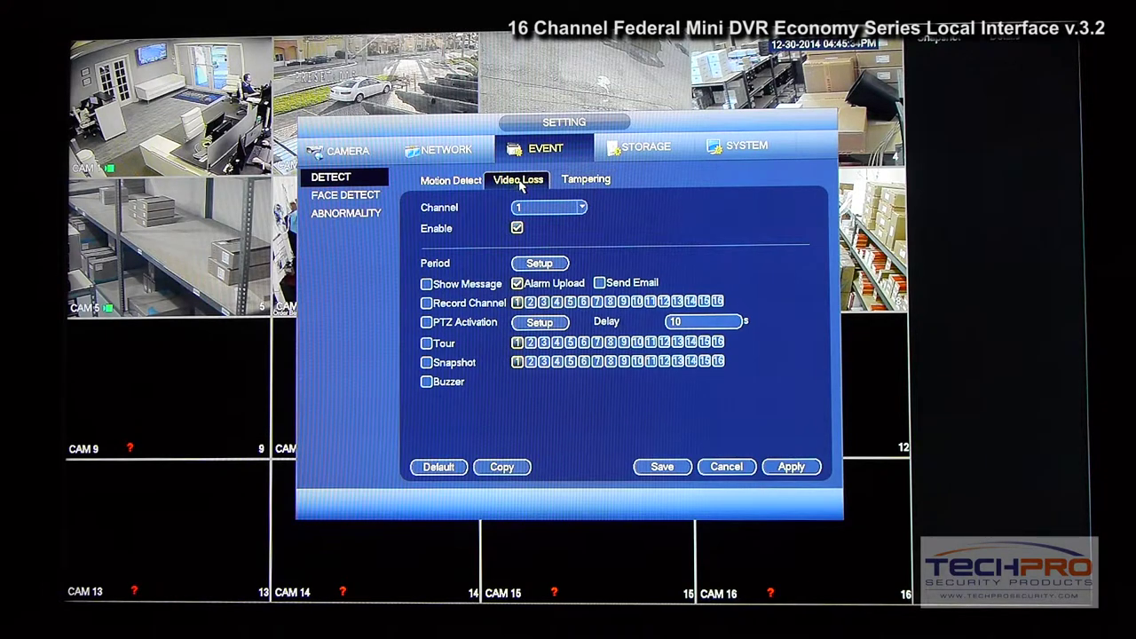
click(463, 182)
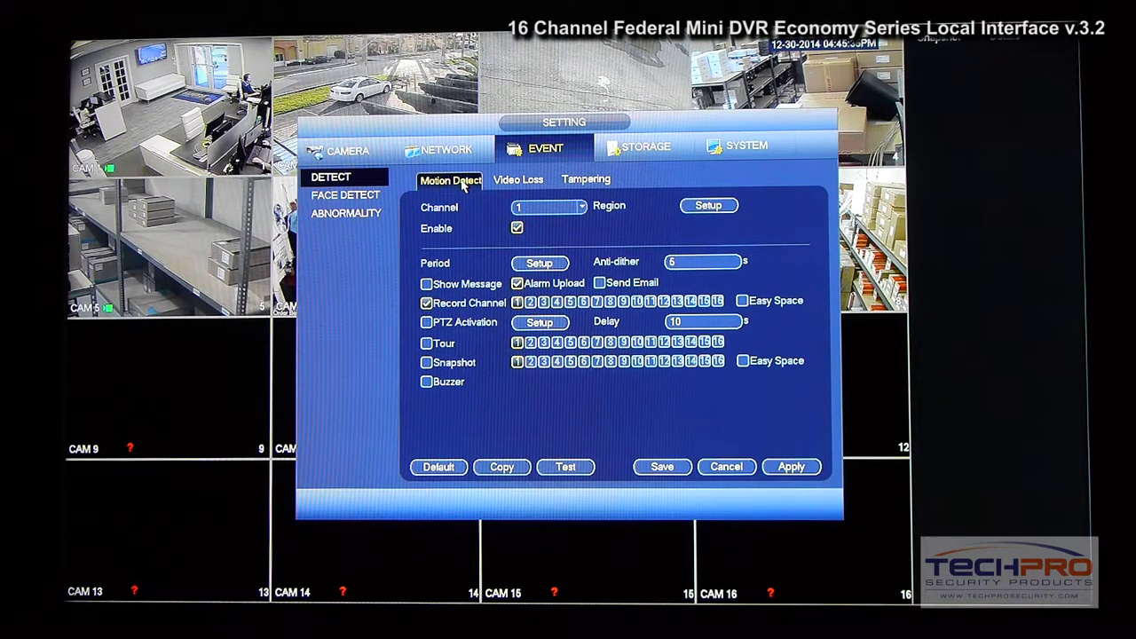
- Choose channel 1 in the face detection settings and view its minimum and maximum size filter over the camera image
click(345, 196)
click(515, 187)
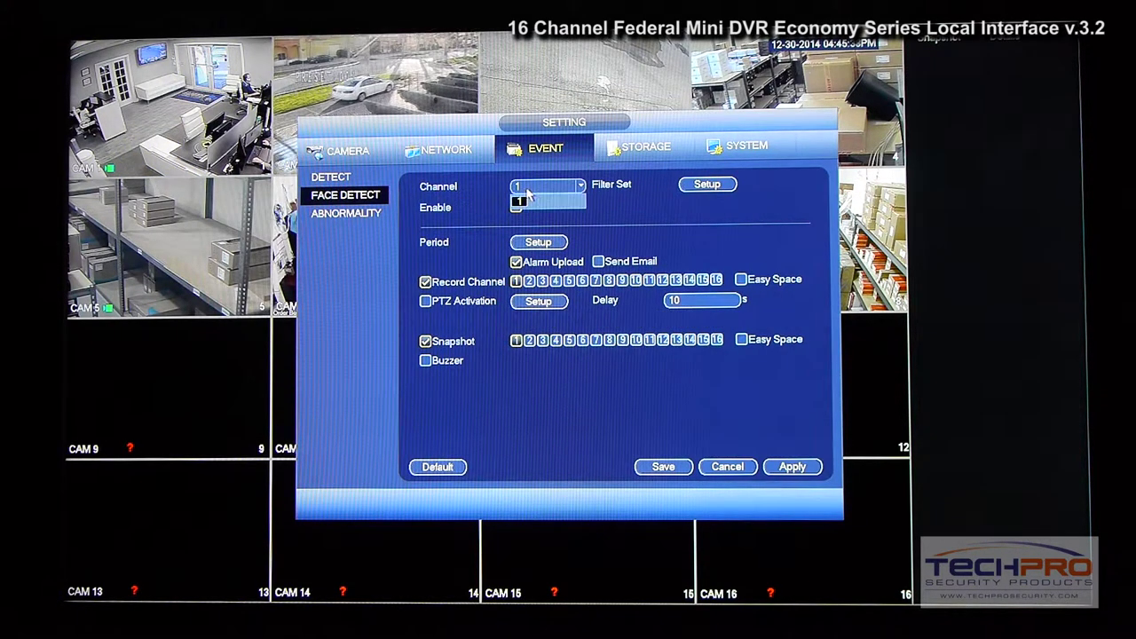
click(527, 200)
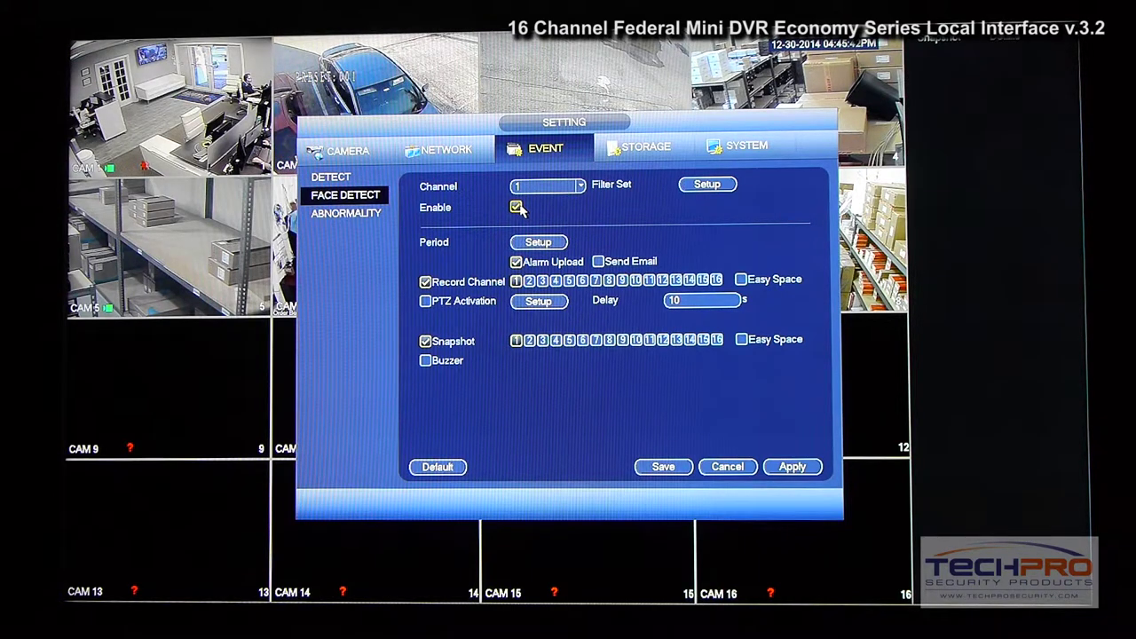
click(700, 188)
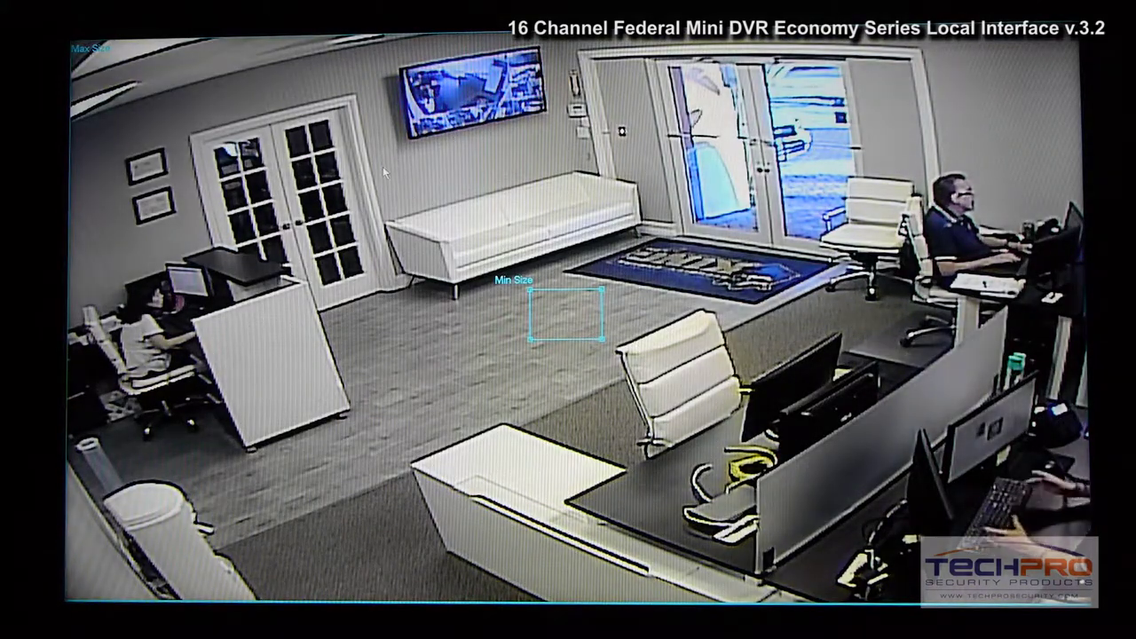
right_click(409, 149)
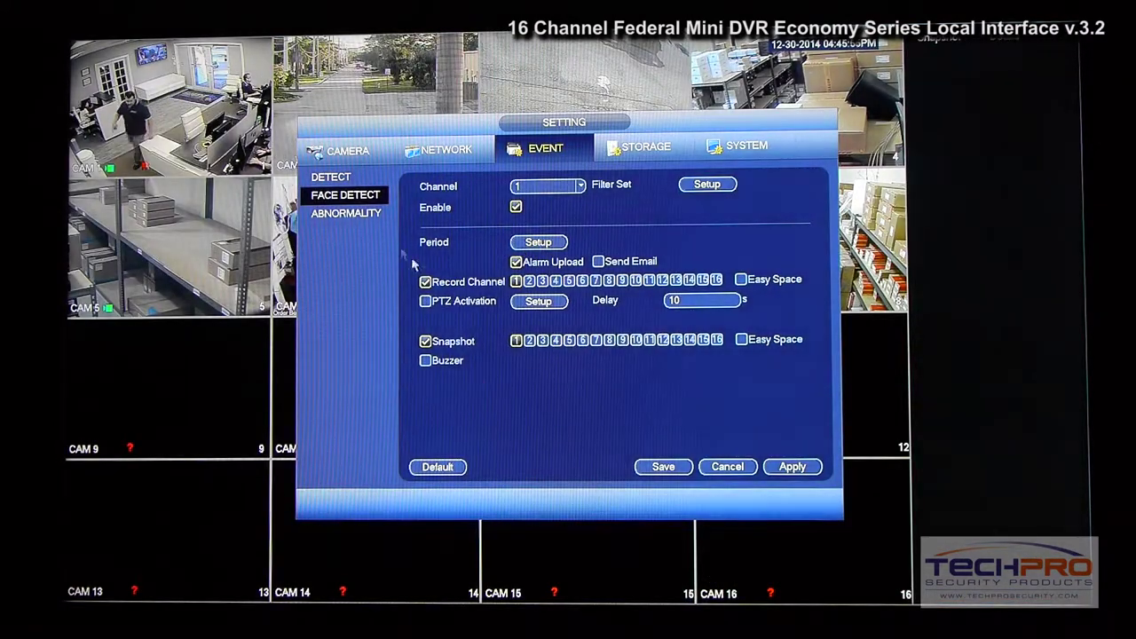
- Review the abnormality settings for HDD and network events, including the Enable option for network disconnection
click(363, 216)
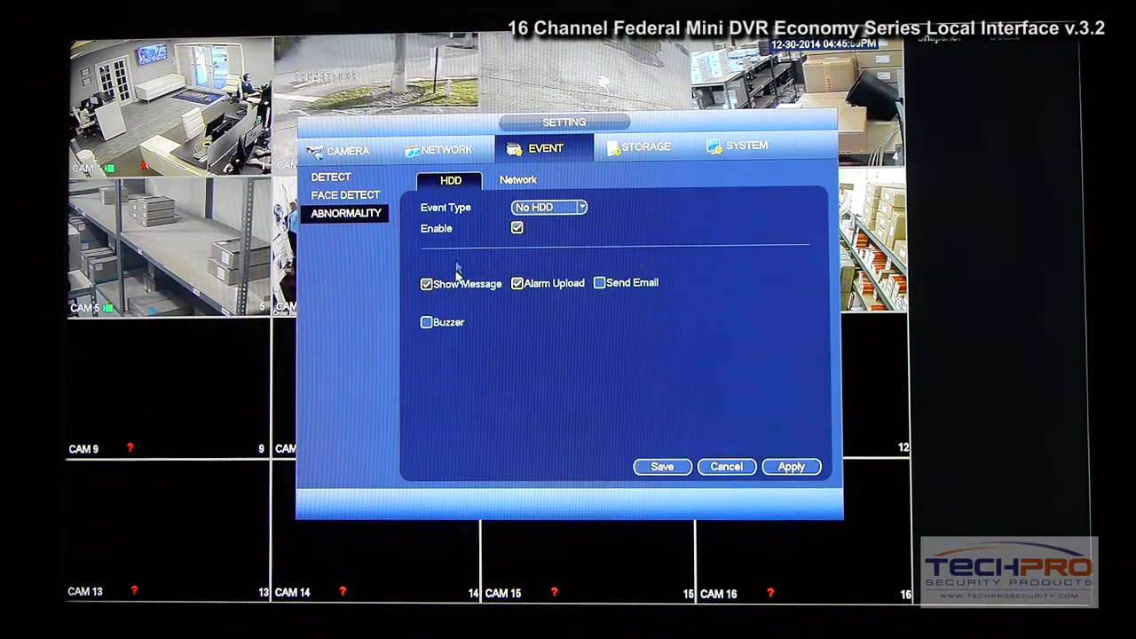
click(504, 180)
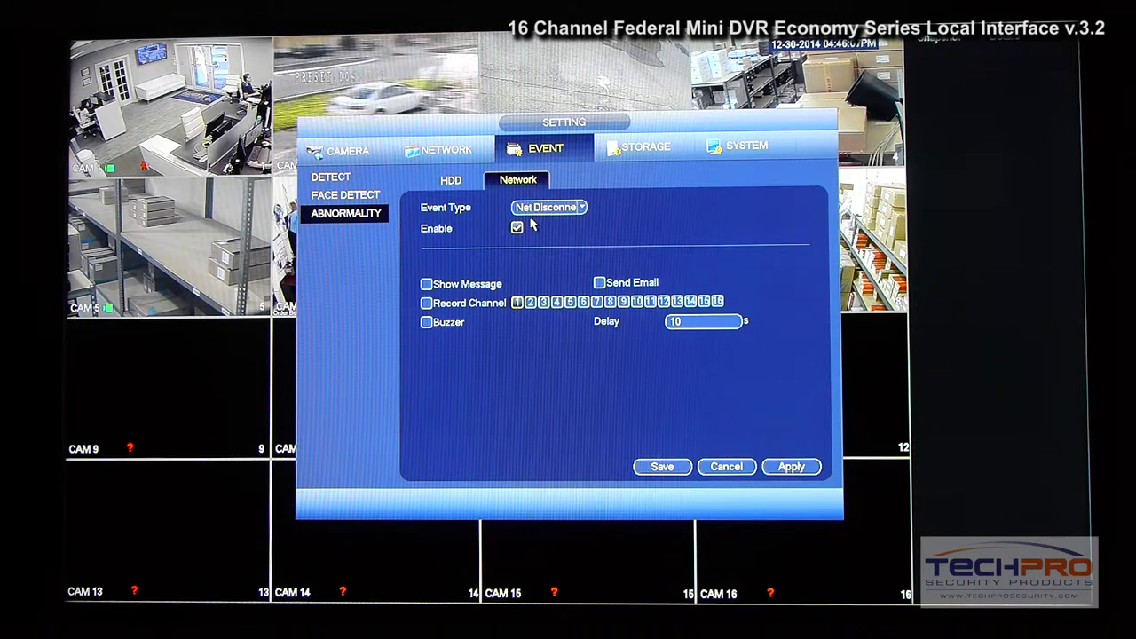
click(517, 227)
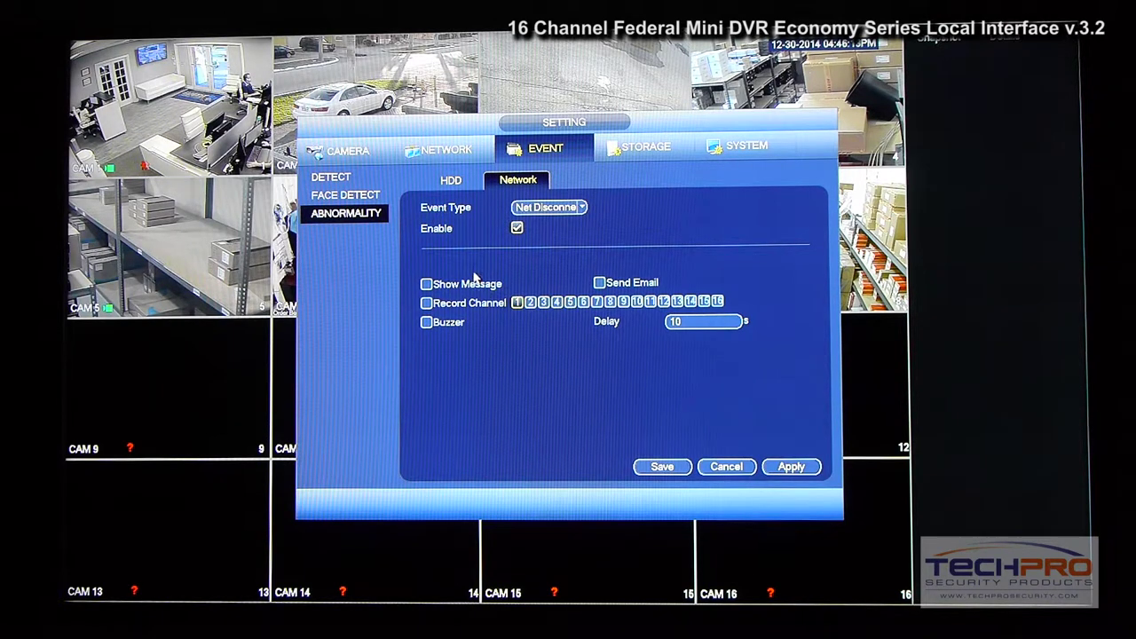
- View the storage schedules for recording and snapshots on channel 1, returning to the record schedule
click(631, 147)
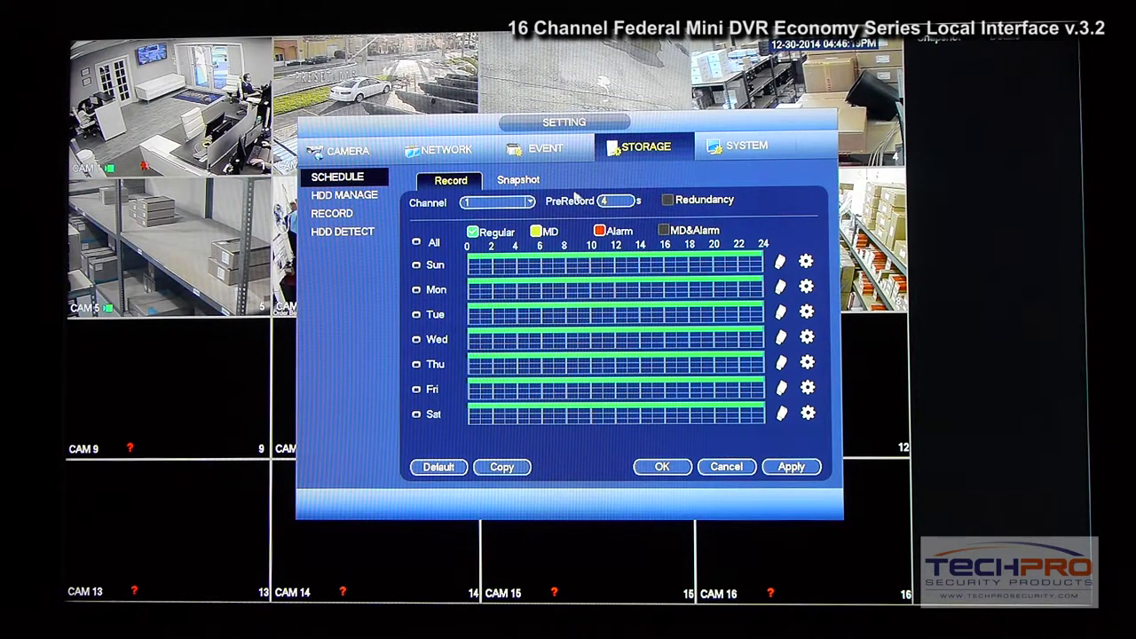
click(523, 184)
click(464, 182)
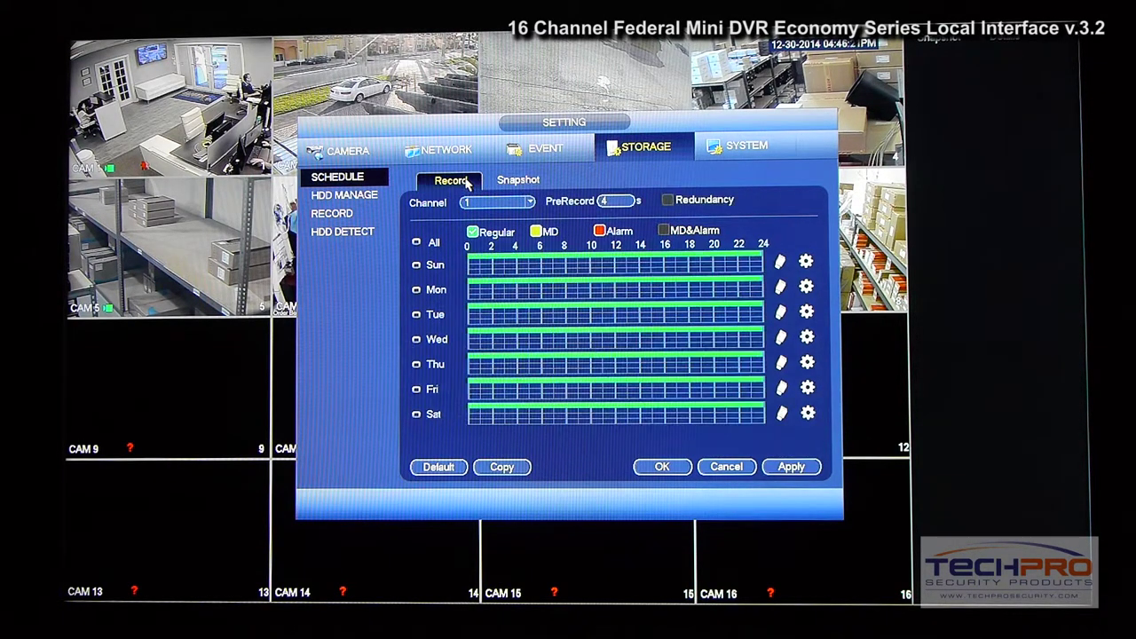
- Review the Type options for drive SATA-1, apply the HDD management settings, and view the record modes per channel
click(374, 197)
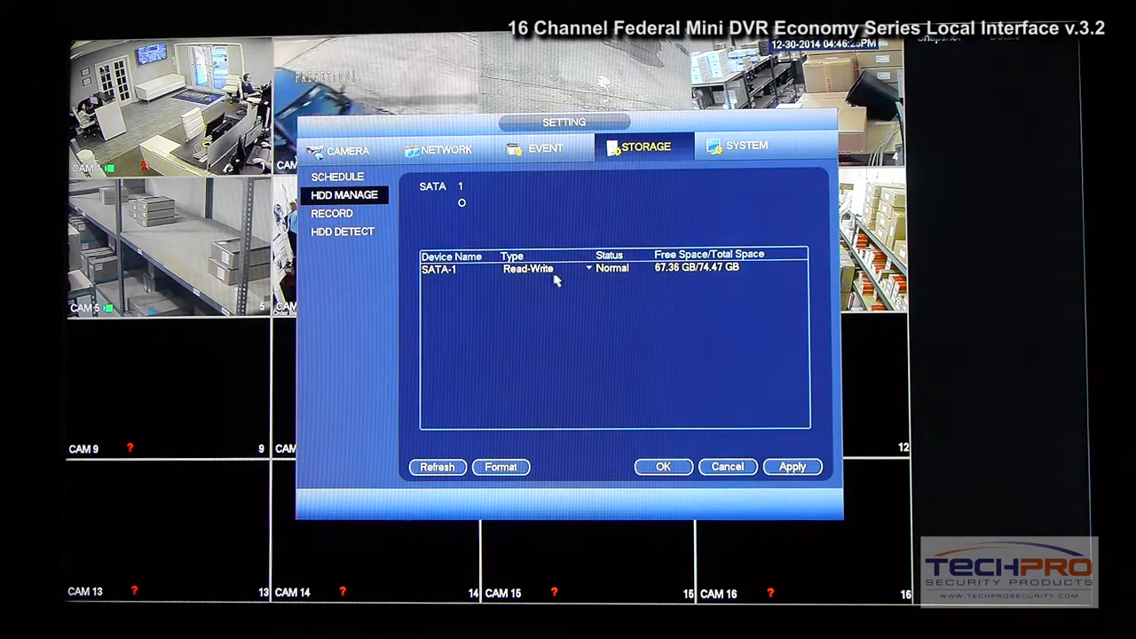
click(608, 273)
click(590, 268)
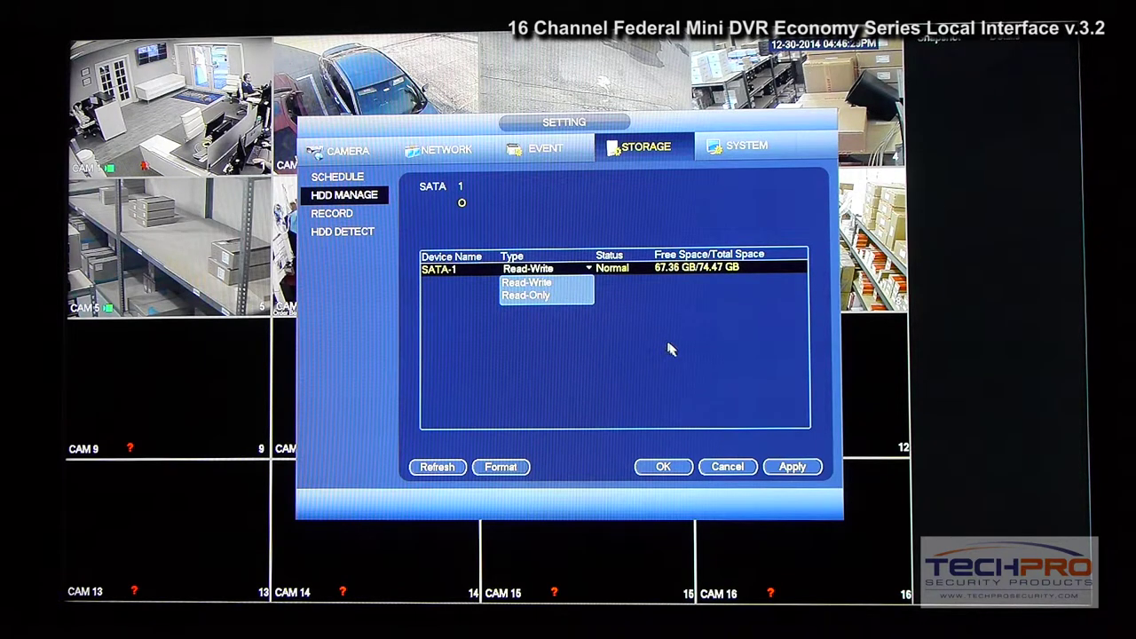
click(790, 468)
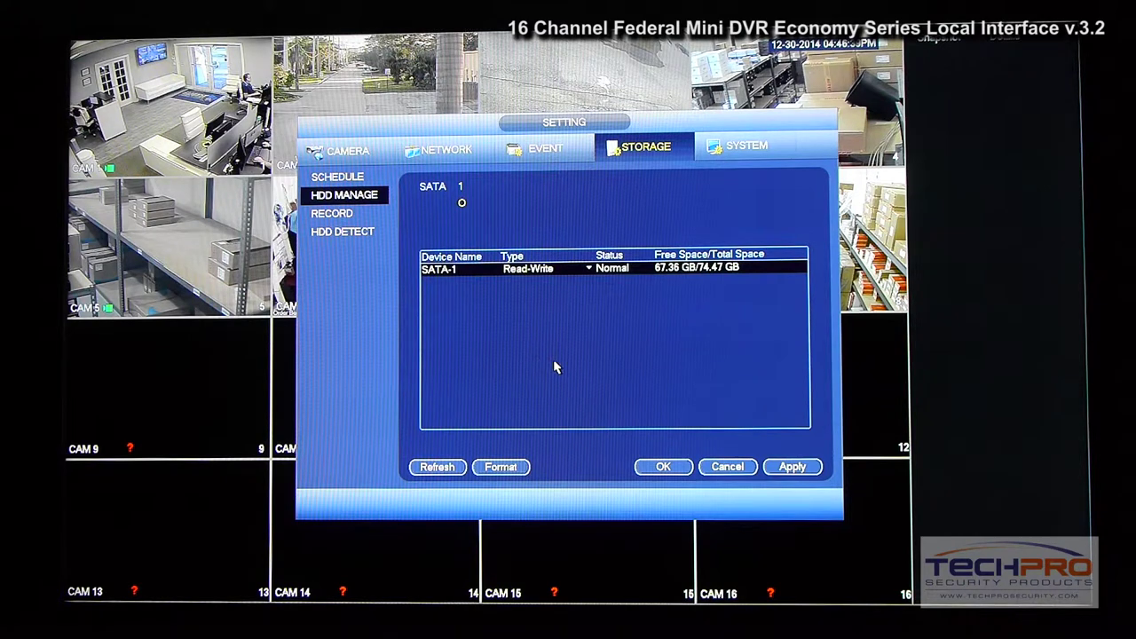
click(355, 216)
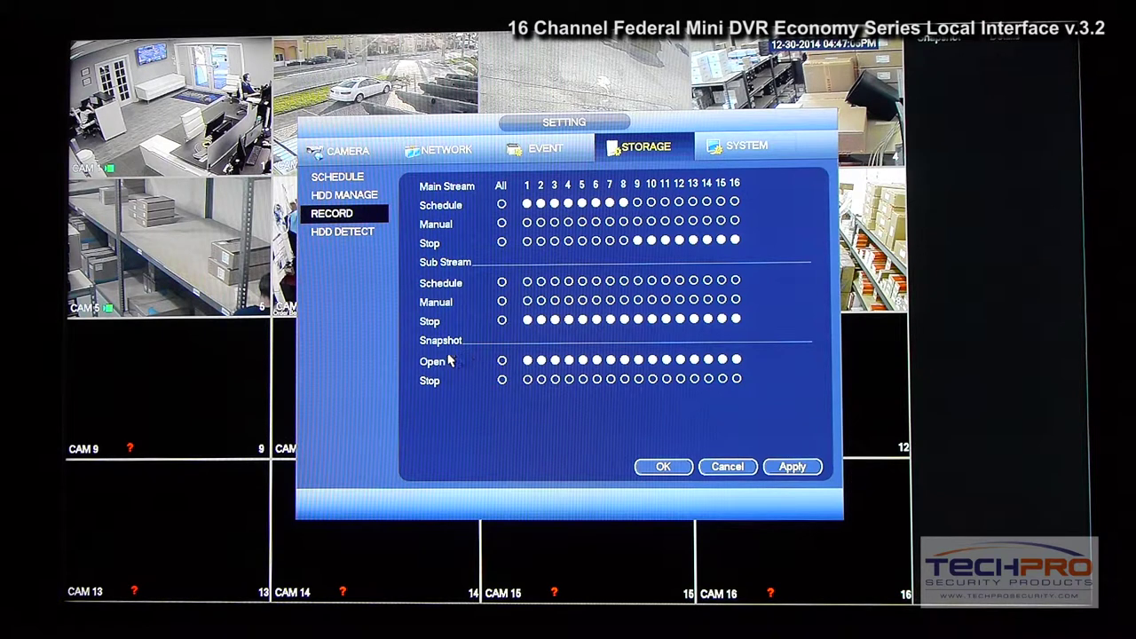
- Run a Quick Detect on the SATA-1 hard drive and open the detect report
click(340, 234)
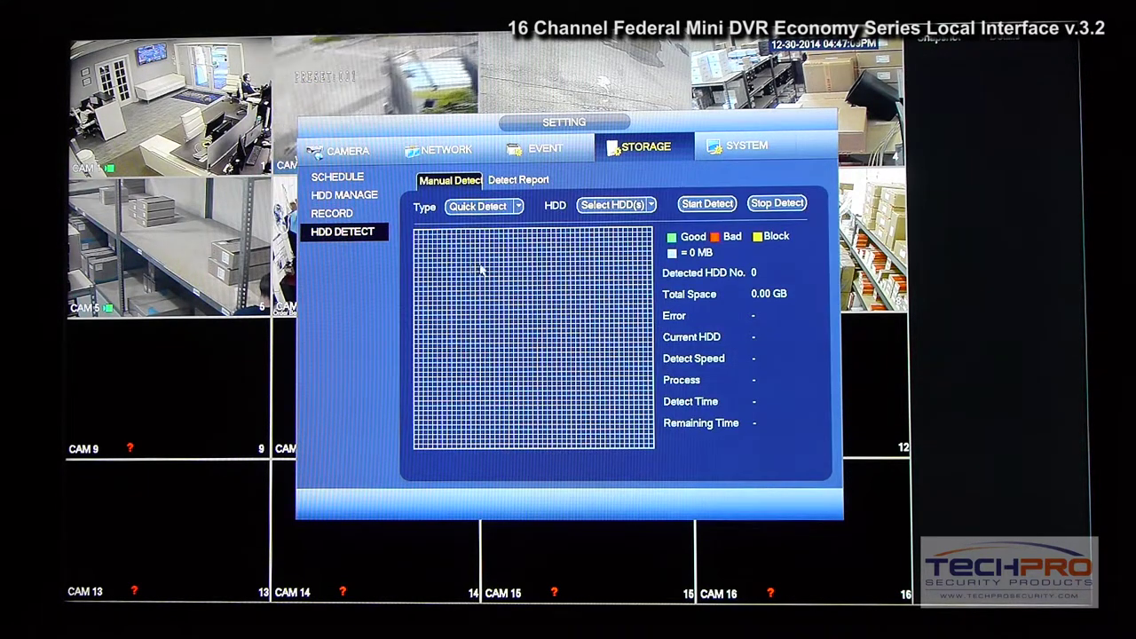
click(707, 204)
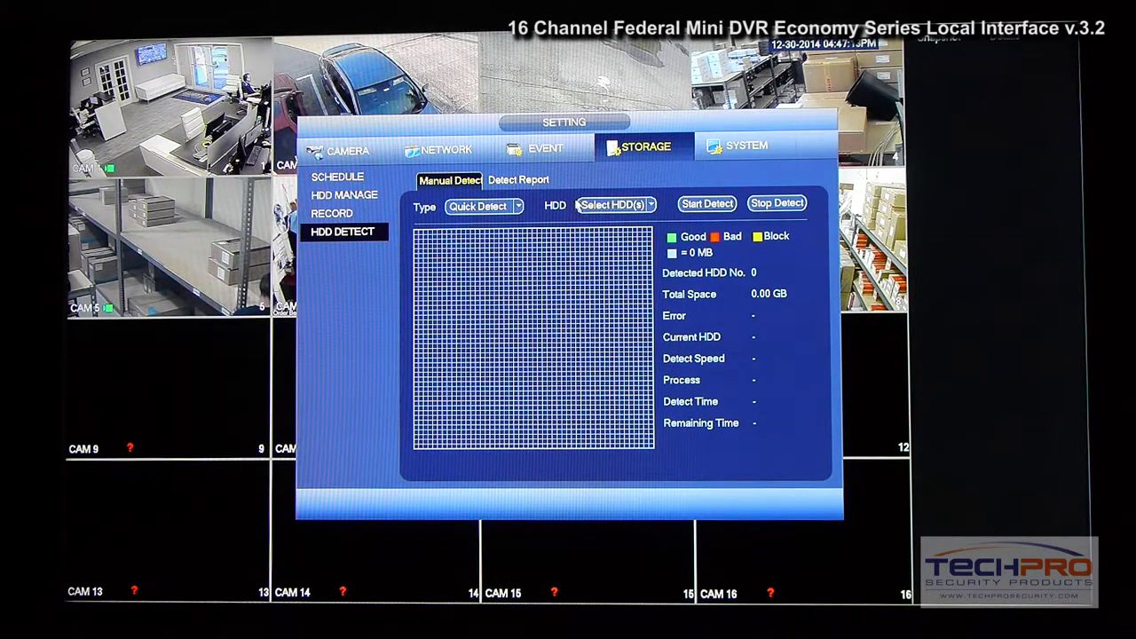
click(612, 221)
click(707, 203)
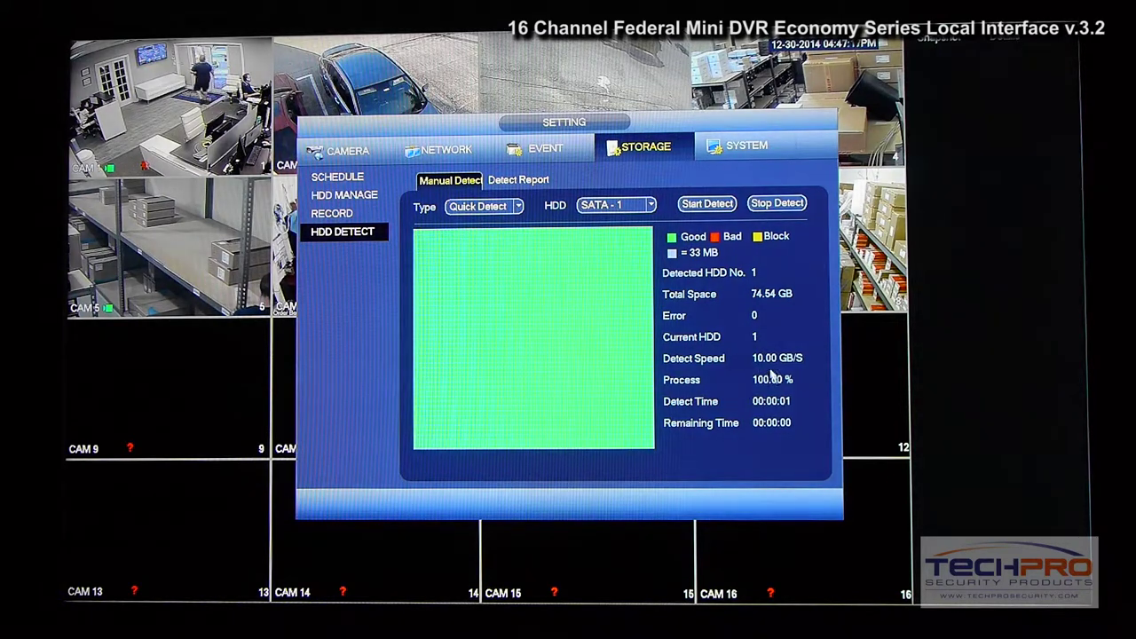
click(513, 181)
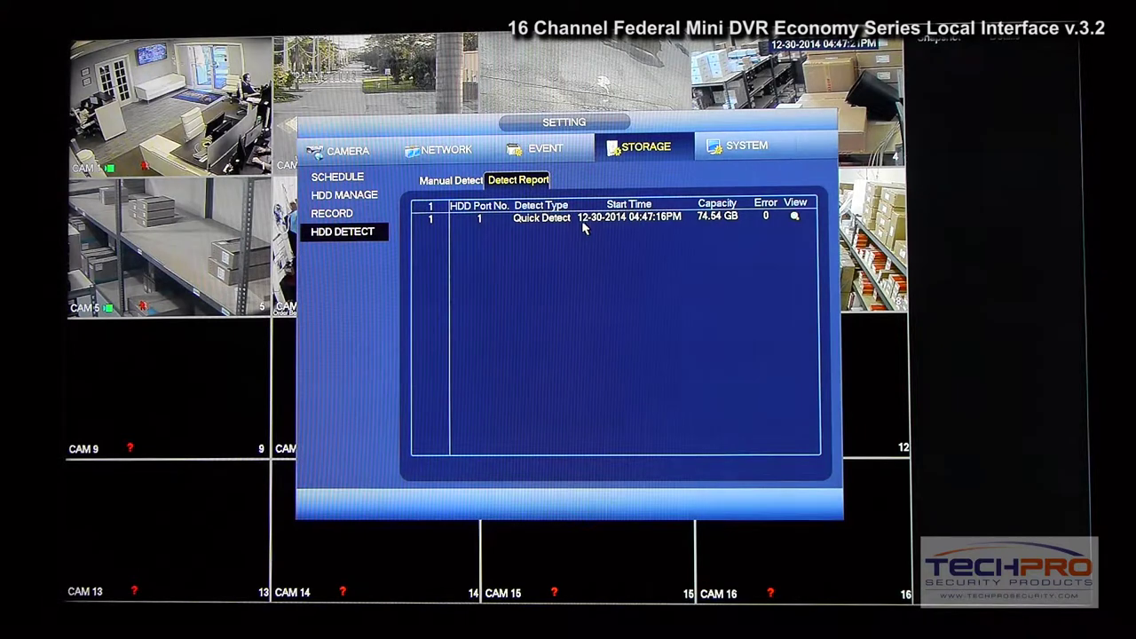
- Review the system's general, date and time, and holiday settings
click(736, 147)
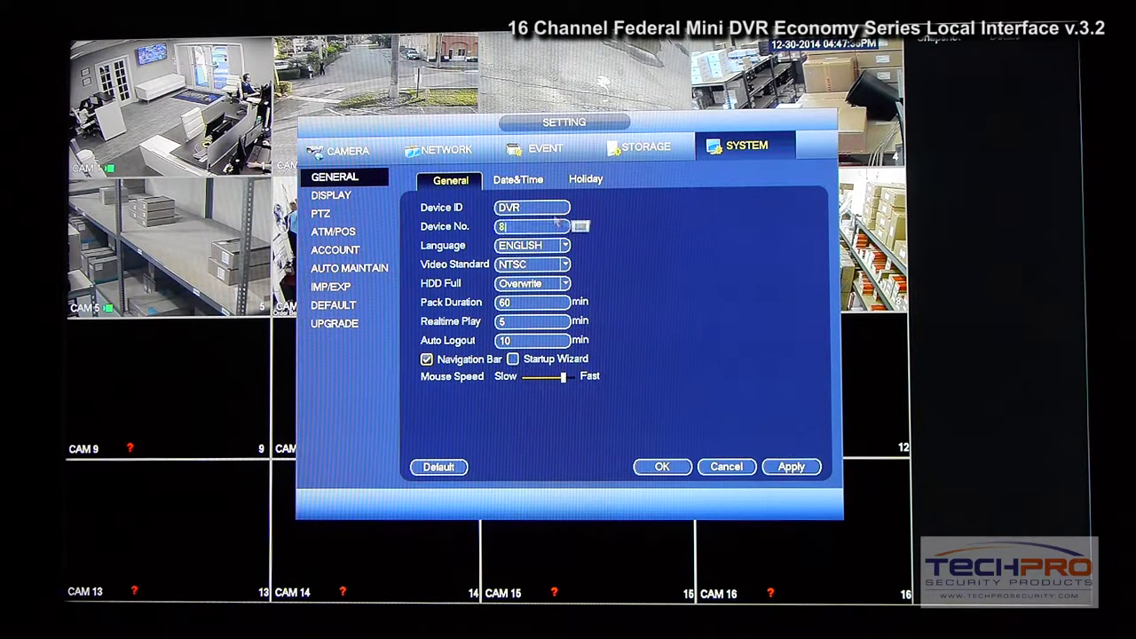
click(525, 182)
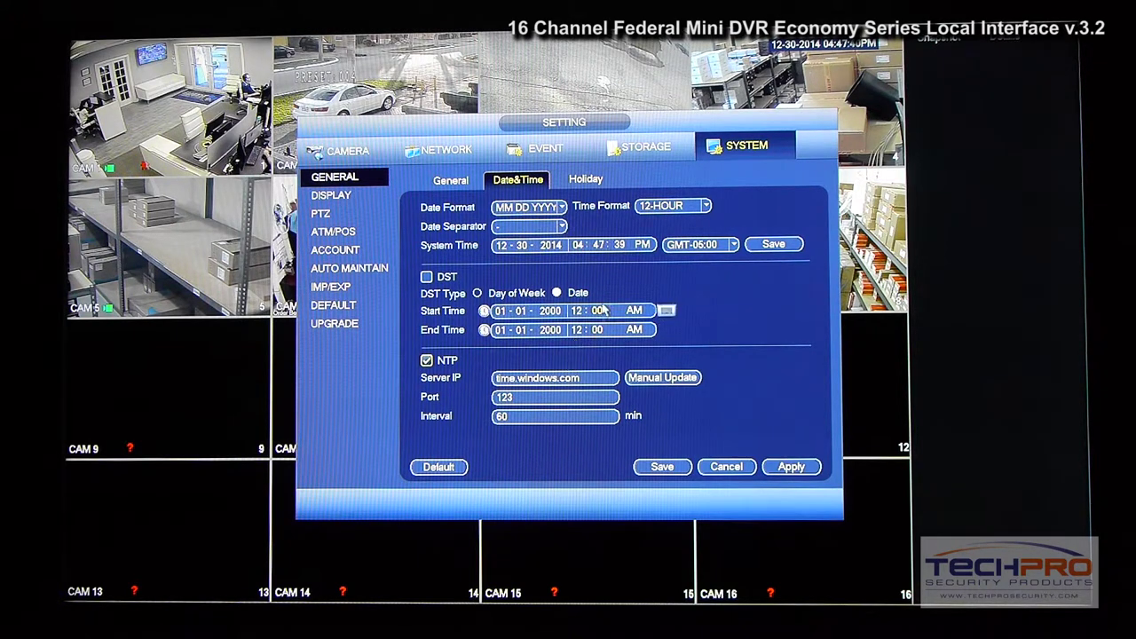
click(585, 180)
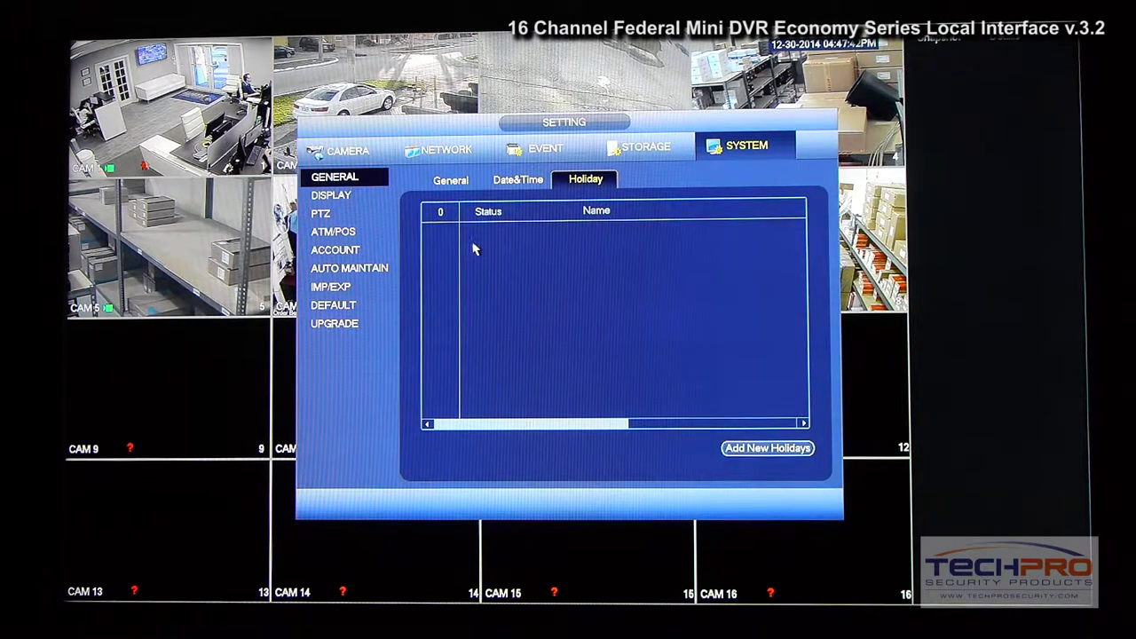
- Review the display resolution options, and view the TV adjustment and tour settings
click(340, 199)
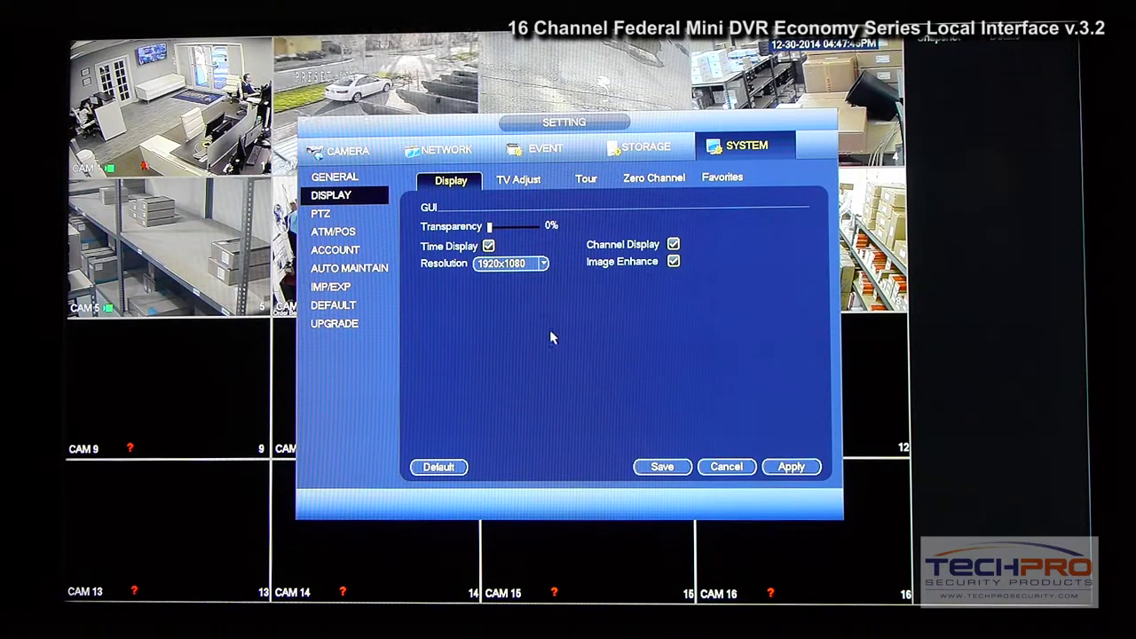
click(517, 266)
click(586, 366)
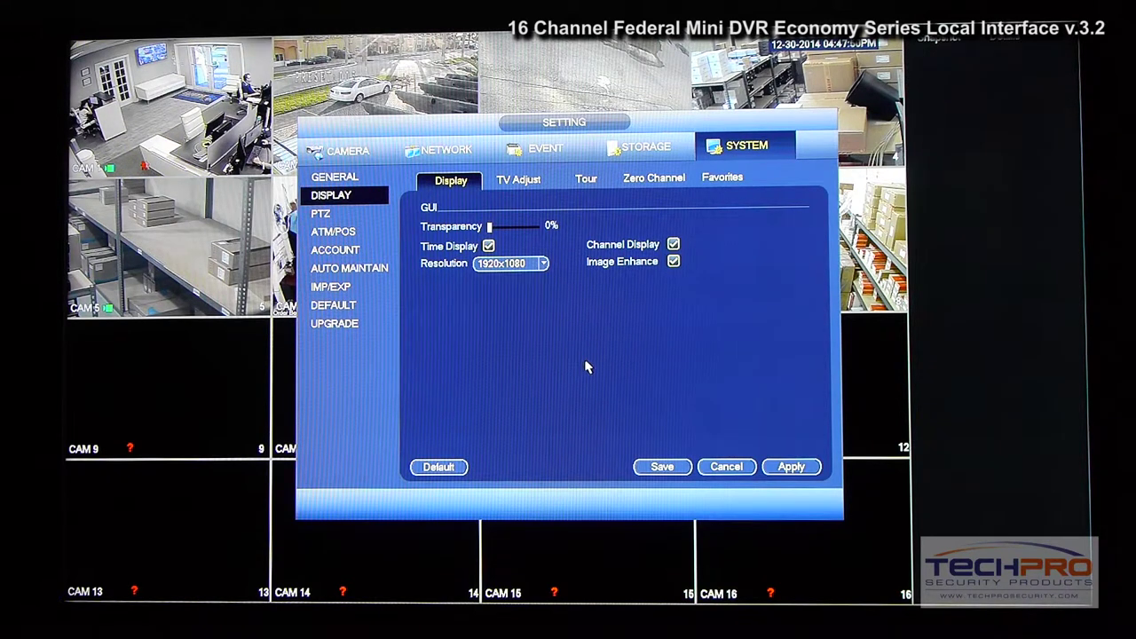
click(518, 179)
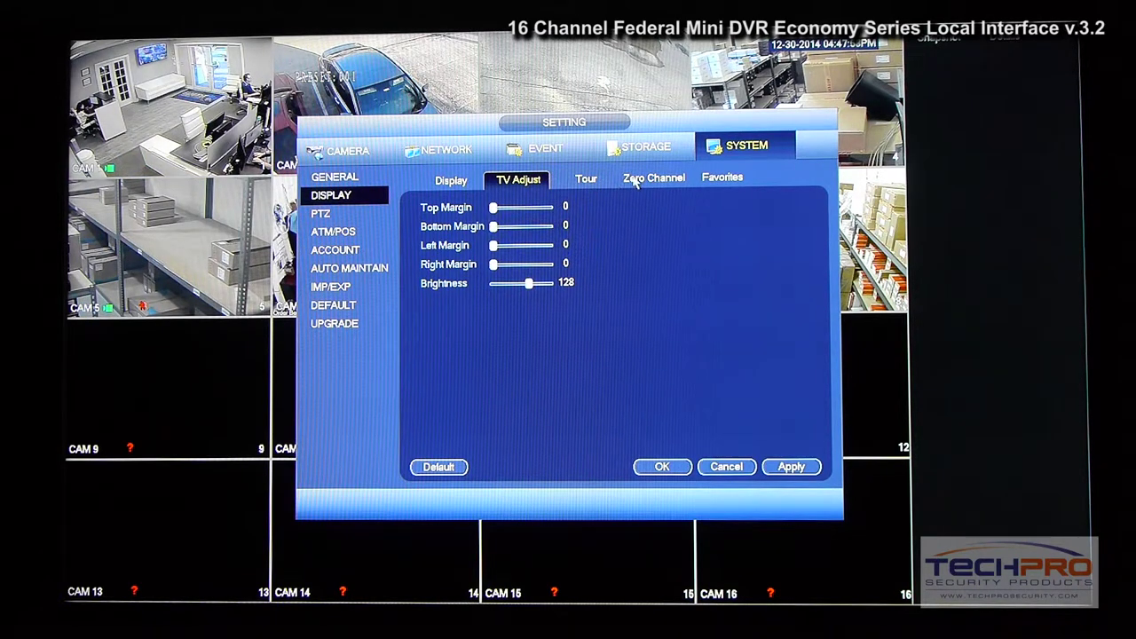
click(586, 182)
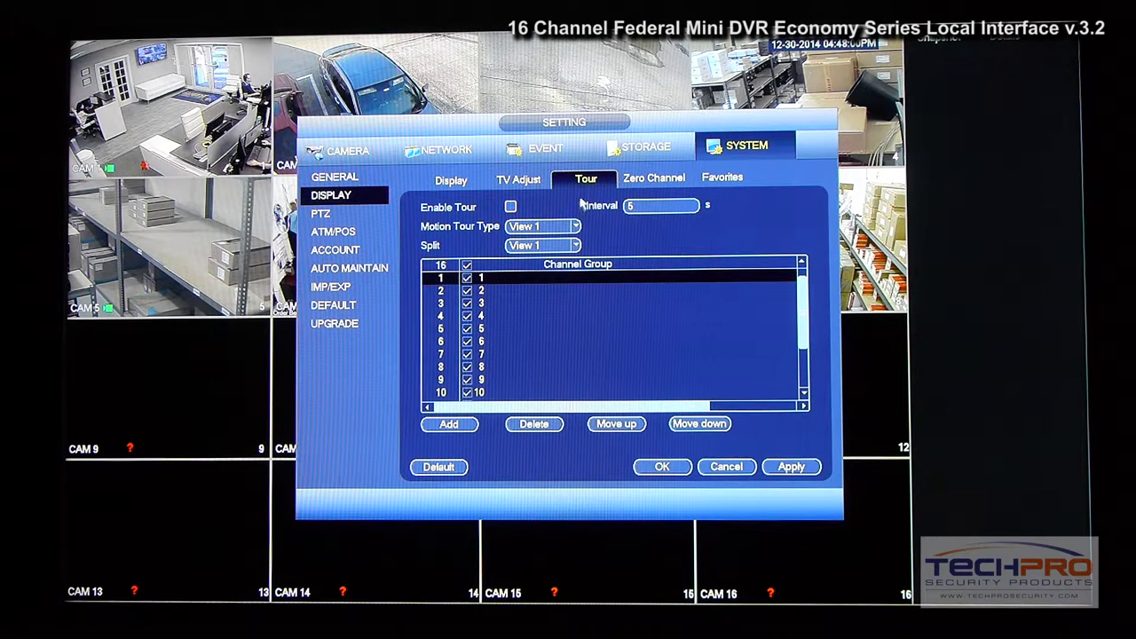
- Review the resolution options in the zero channel settings
click(642, 185)
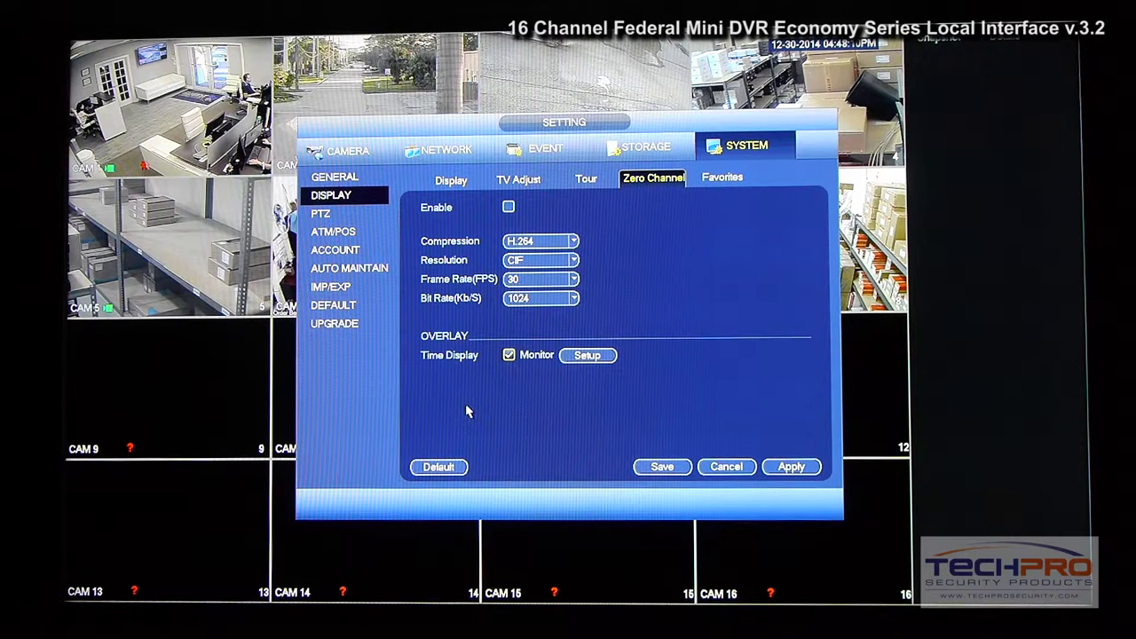
click(539, 260)
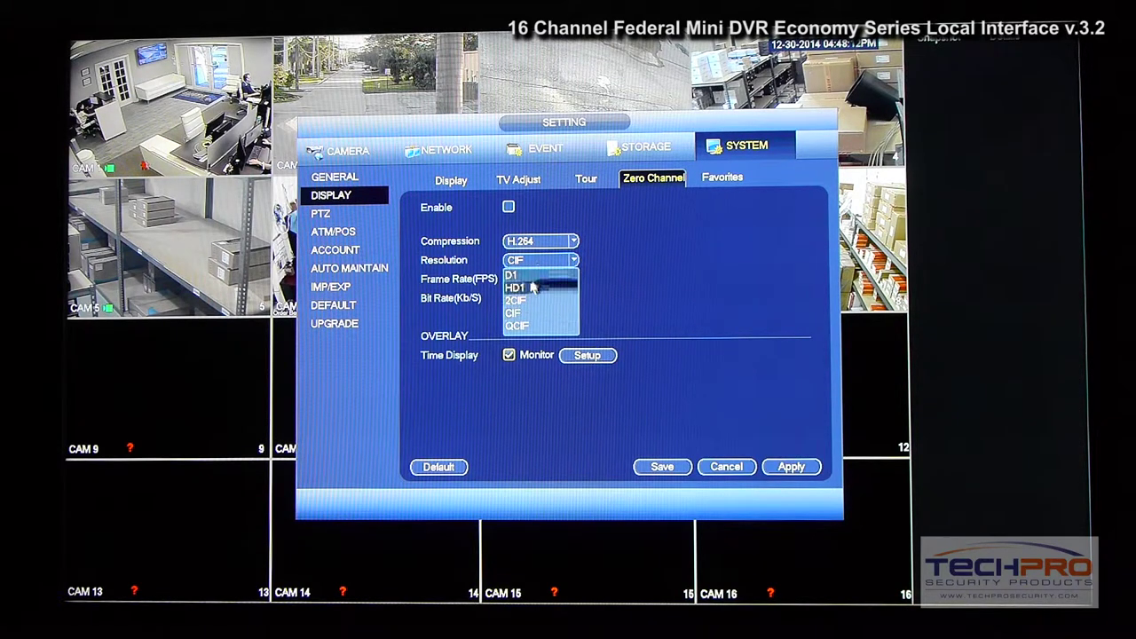
click(634, 308)
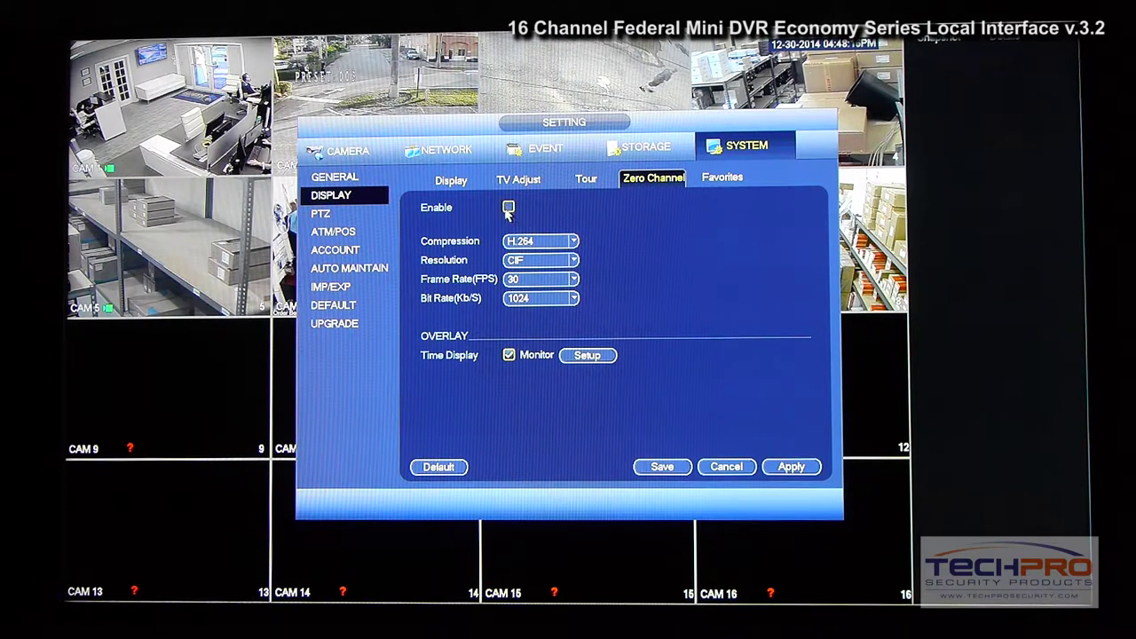
- Reopen the system settings and review the PTZ configuration for channels 1 and 2
right_click(335, 221)
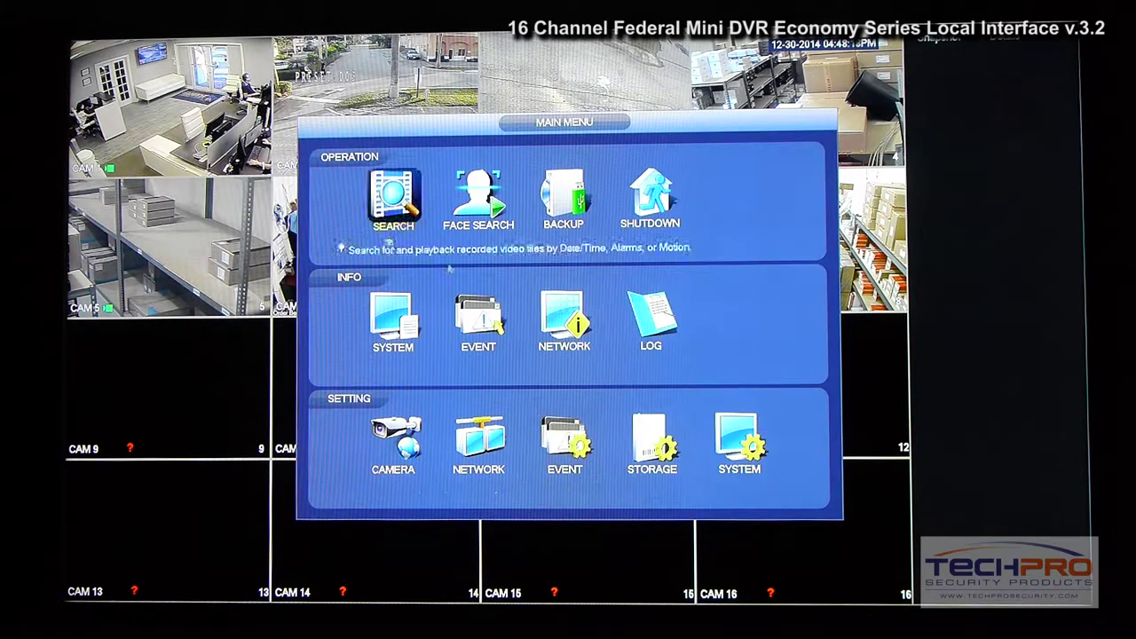
click(716, 460)
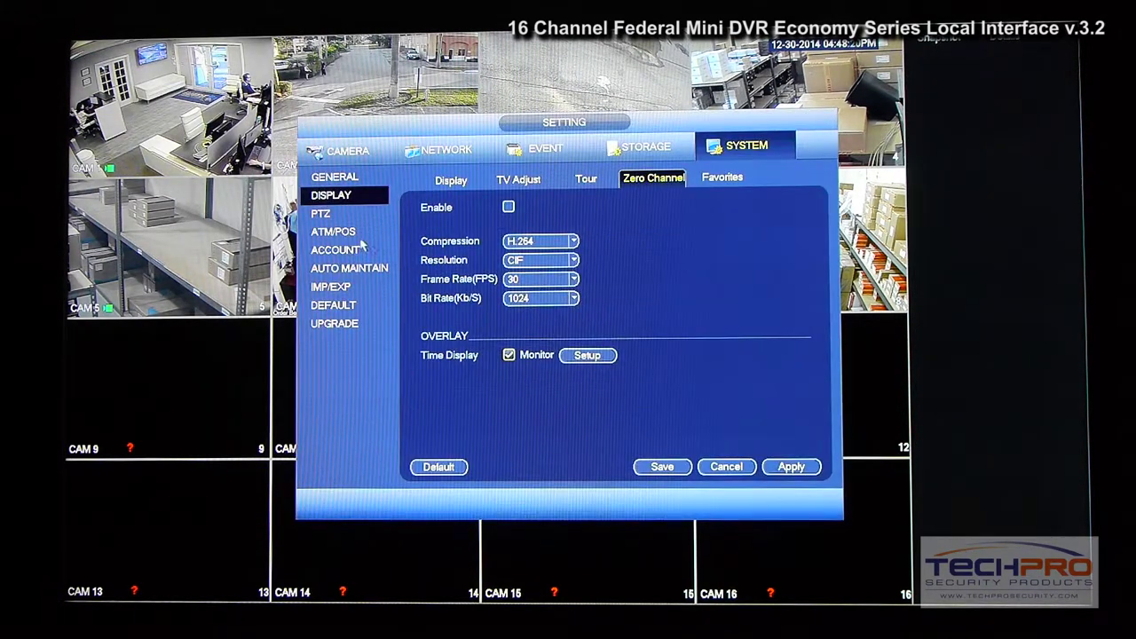
click(319, 216)
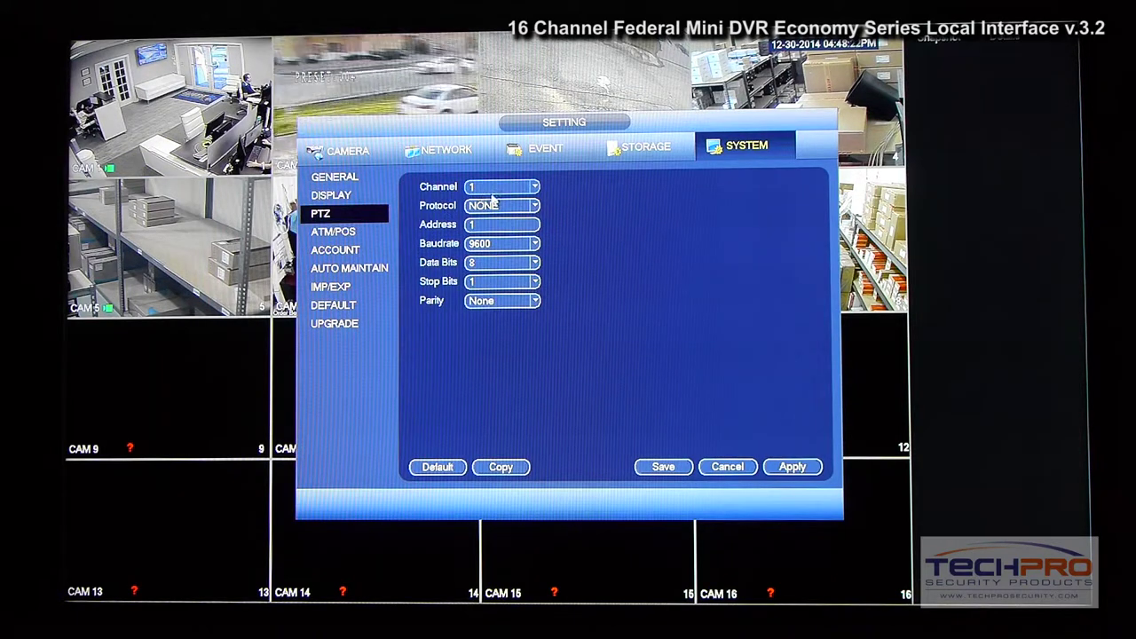
click(499, 187)
click(557, 255)
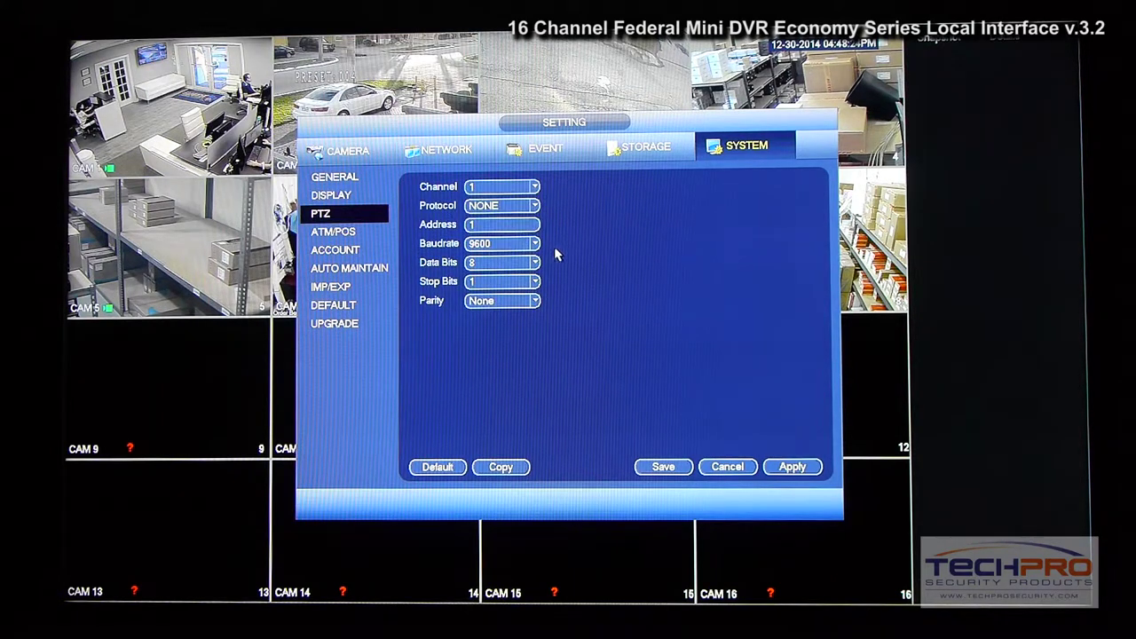
click(486, 191)
click(499, 208)
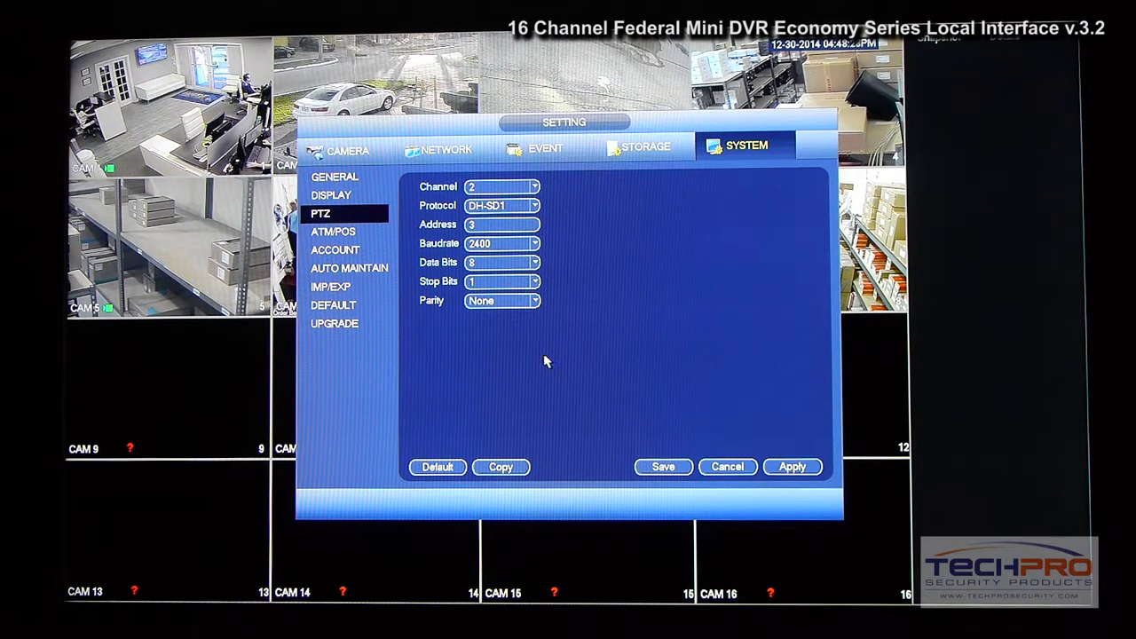
- Review the user account list and the day options for the automatic system reboot
click(322, 252)
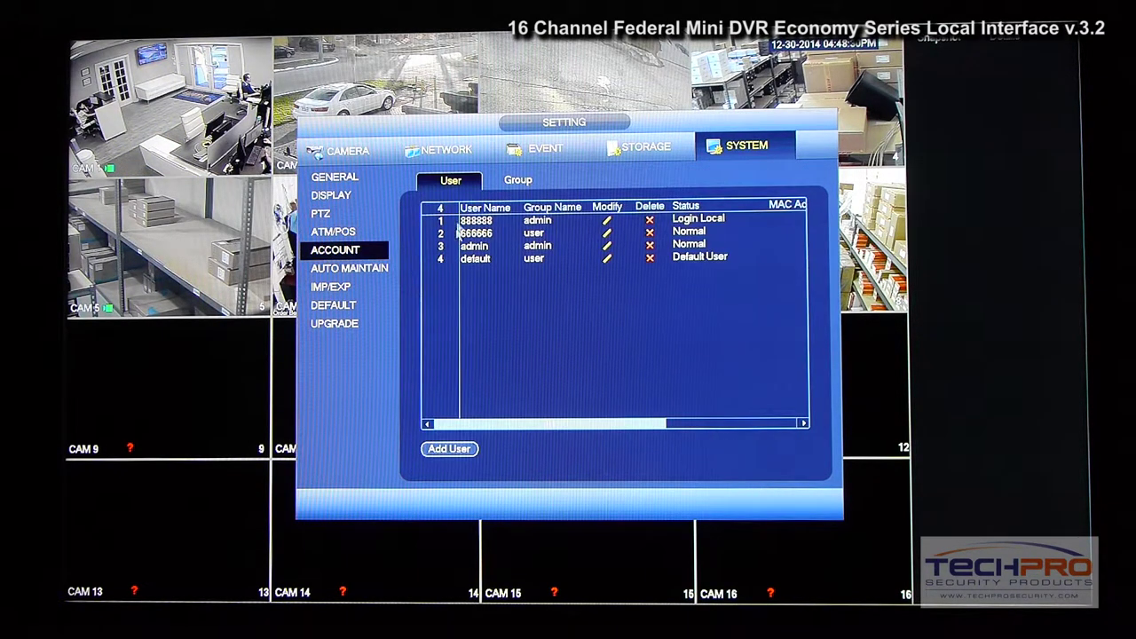
click(484, 259)
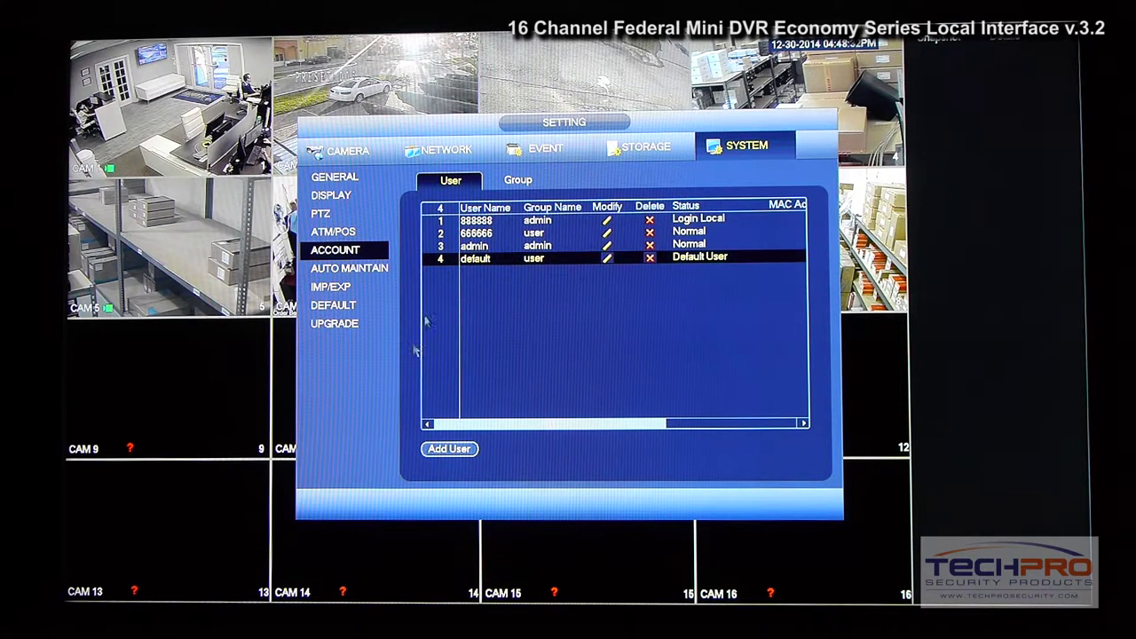
click(338, 271)
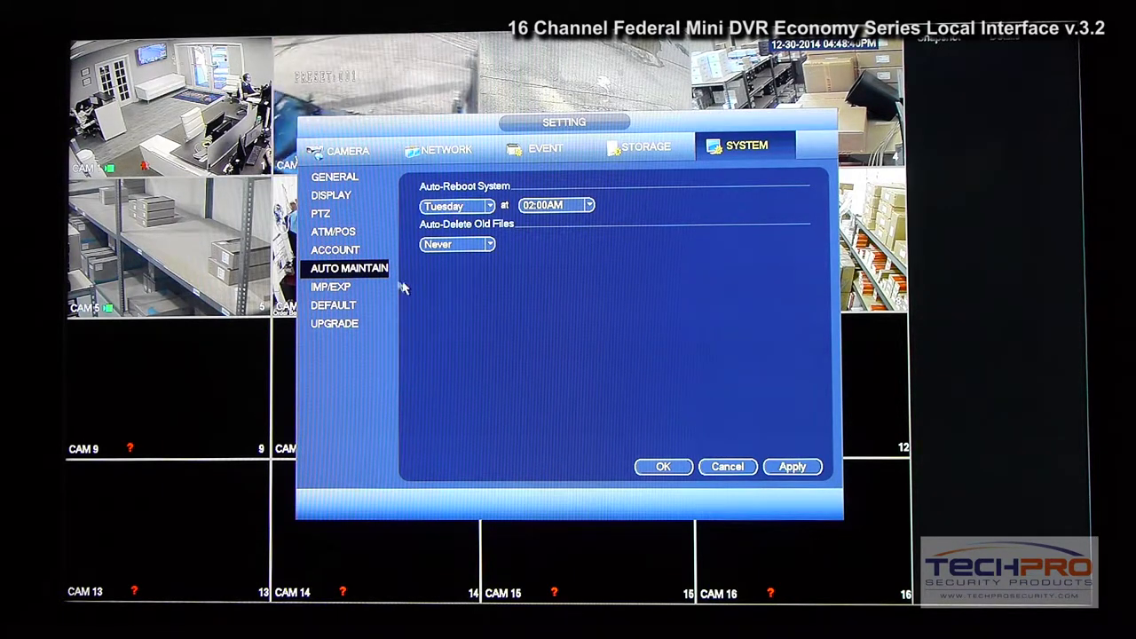
click(457, 205)
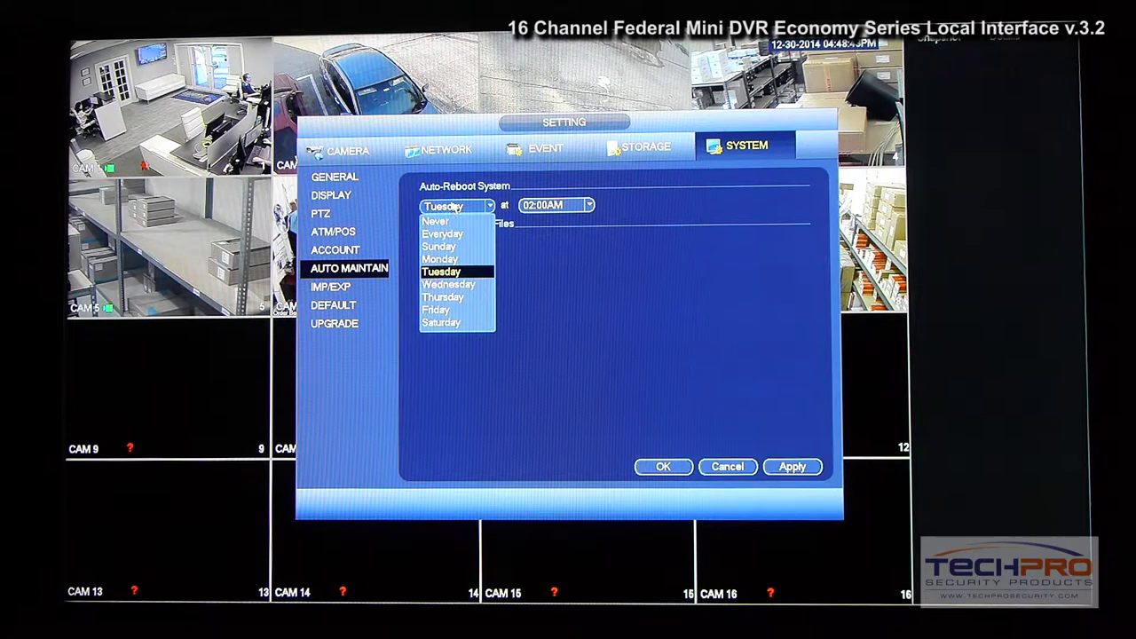
click(520, 304)
- Review the import/export, default and upgrade system pages, and return to the live view
click(346, 291)
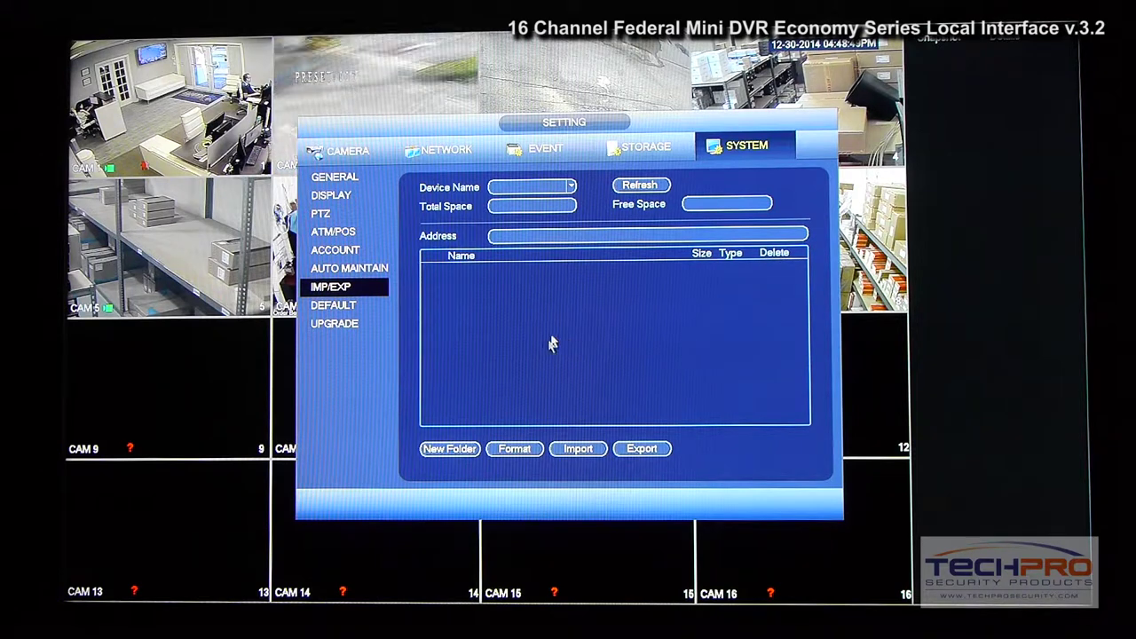
click(331, 309)
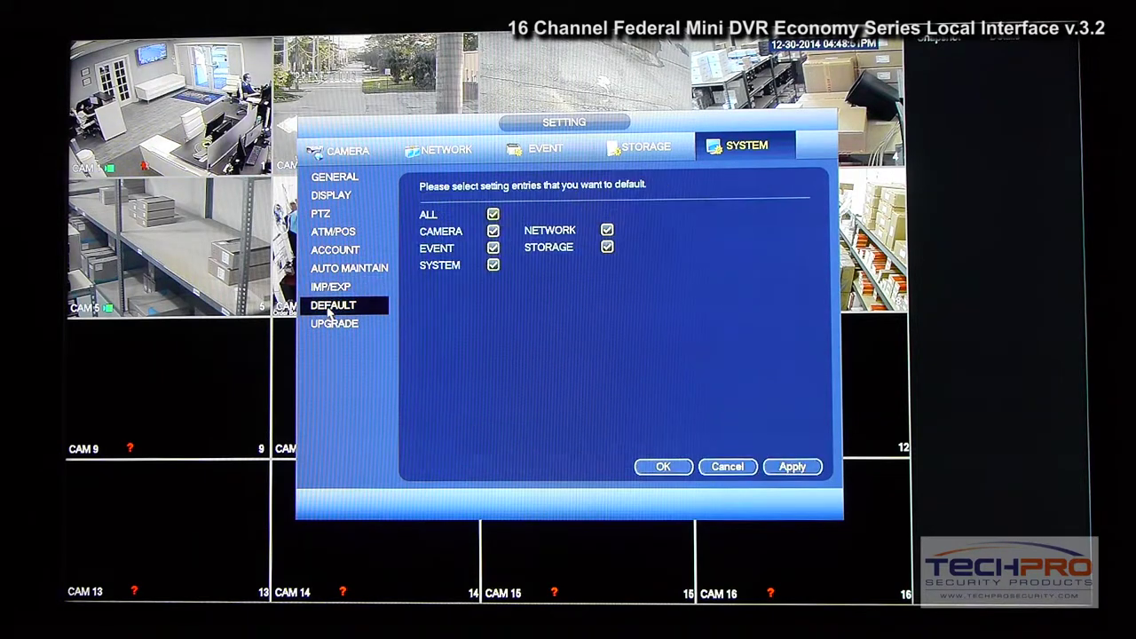
click(364, 326)
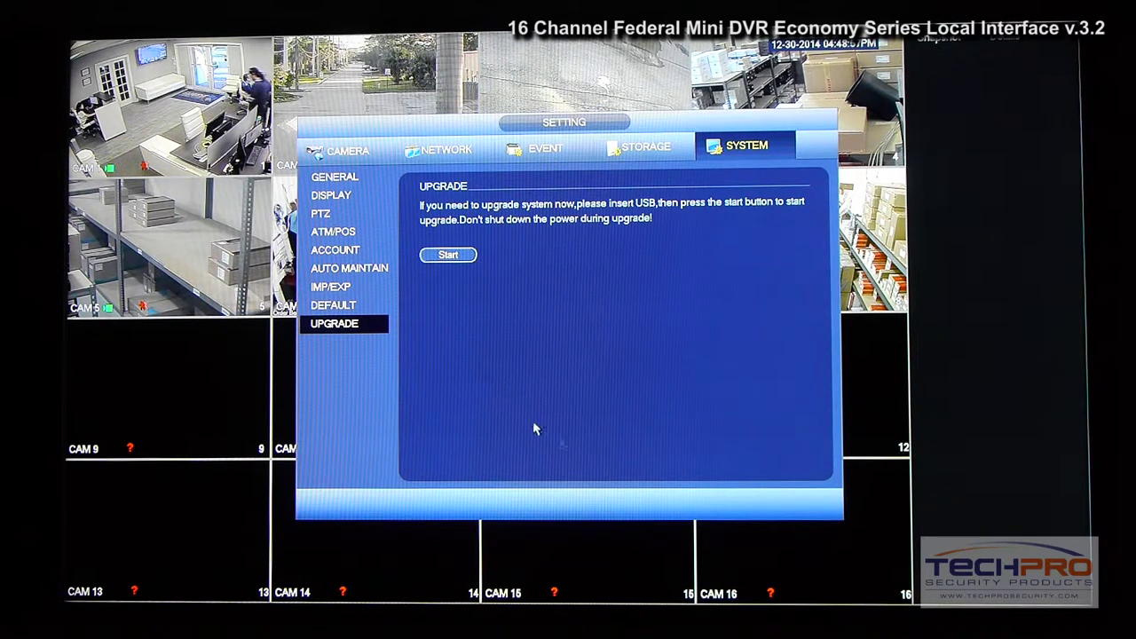
right_click(564, 357)
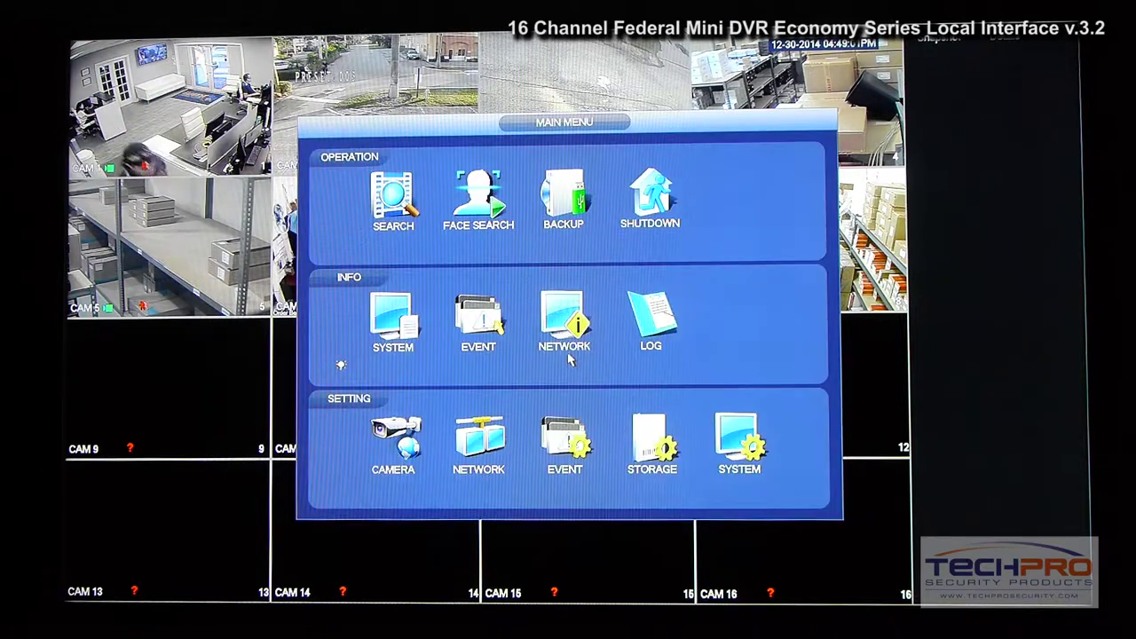
right_click(569, 357)
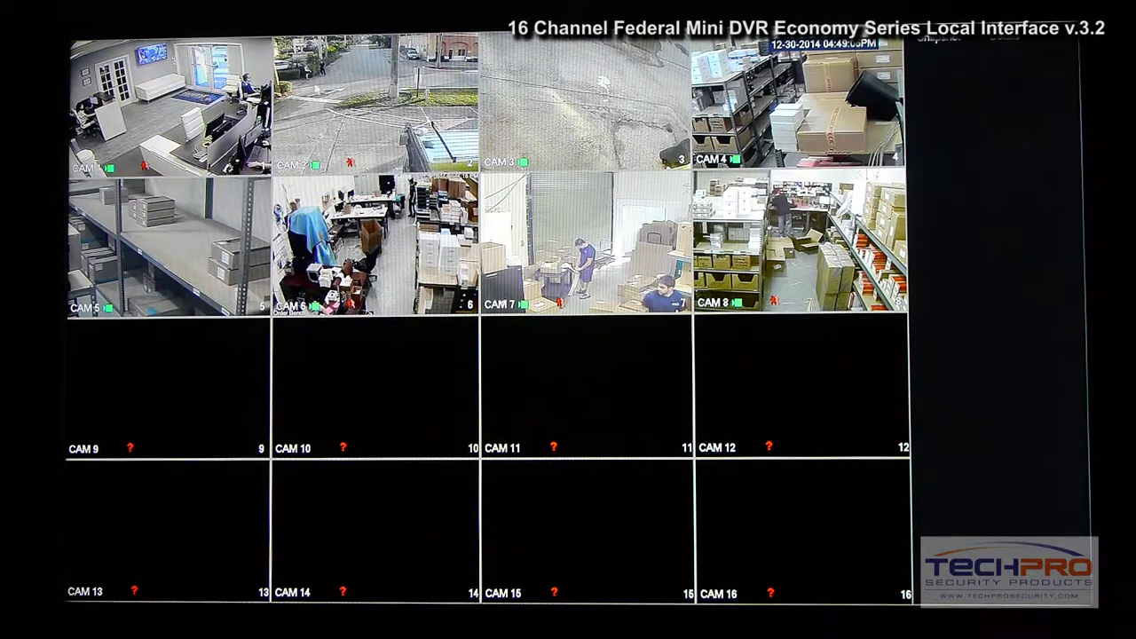
- Try the instant playback and real-time backup functions on camera 1's live view
mouse_move(130, 49)
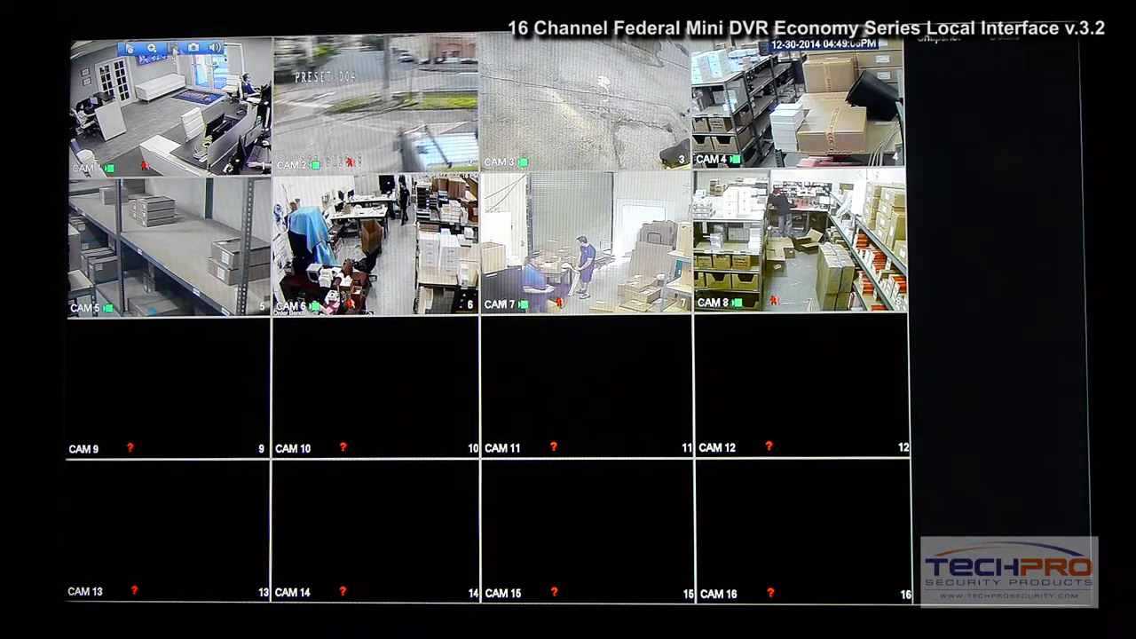
click(129, 48)
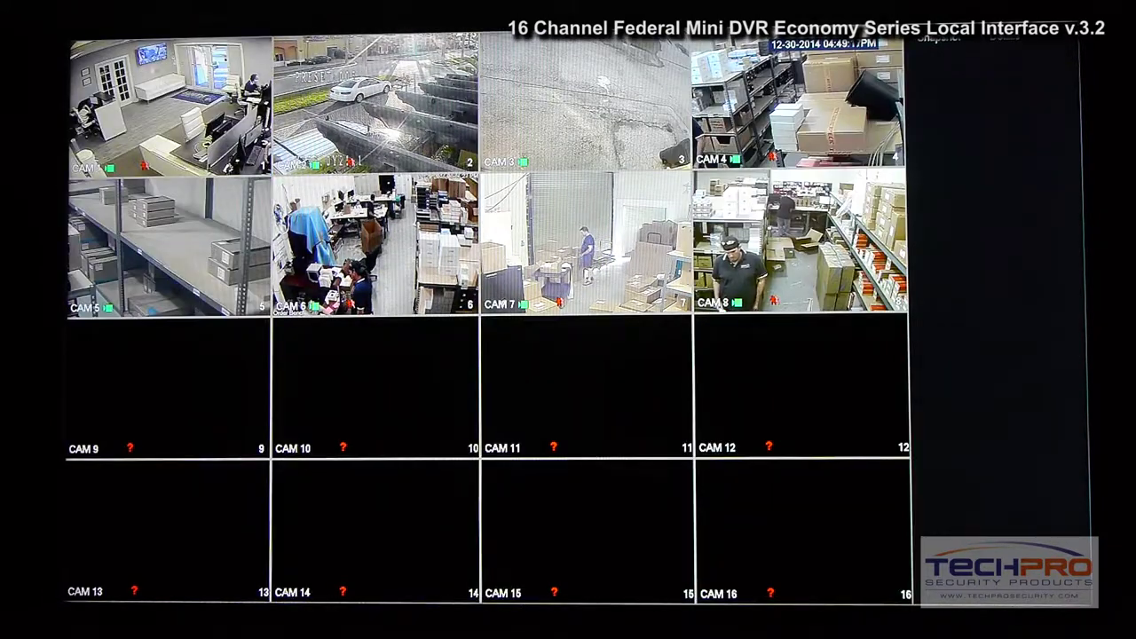
key(Return)
key(Escape)
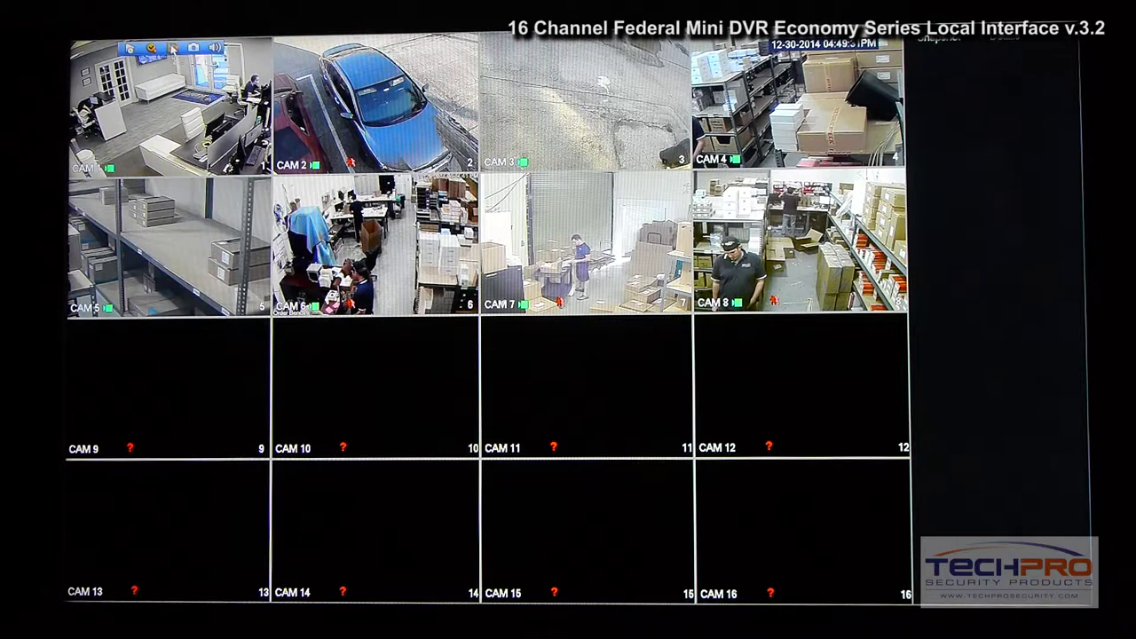
click(175, 49)
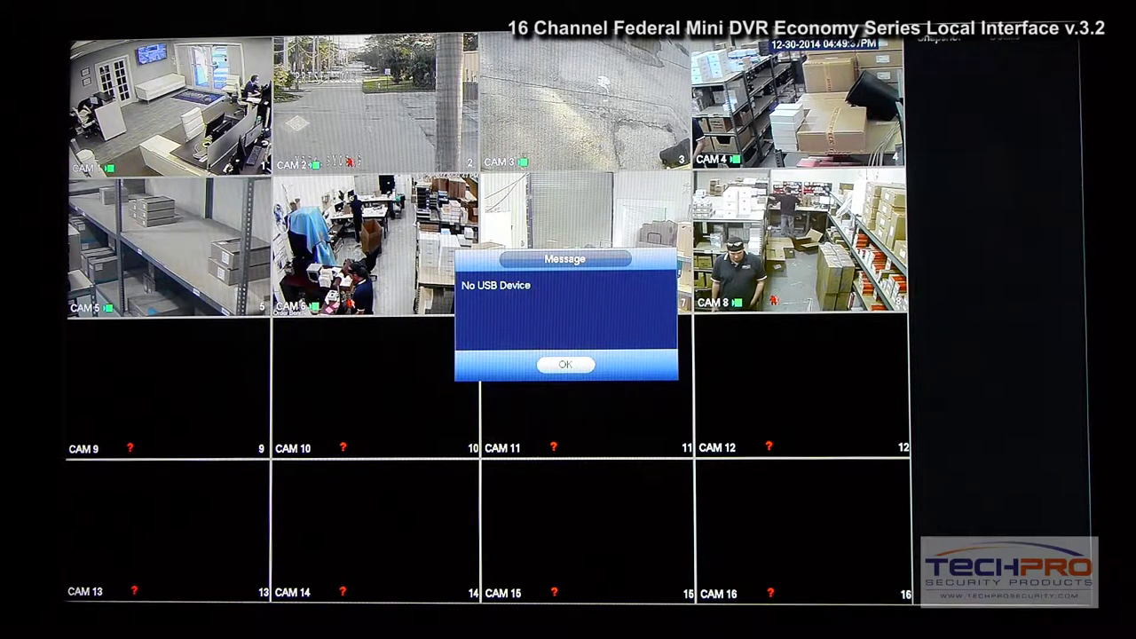
right_click(295, 125)
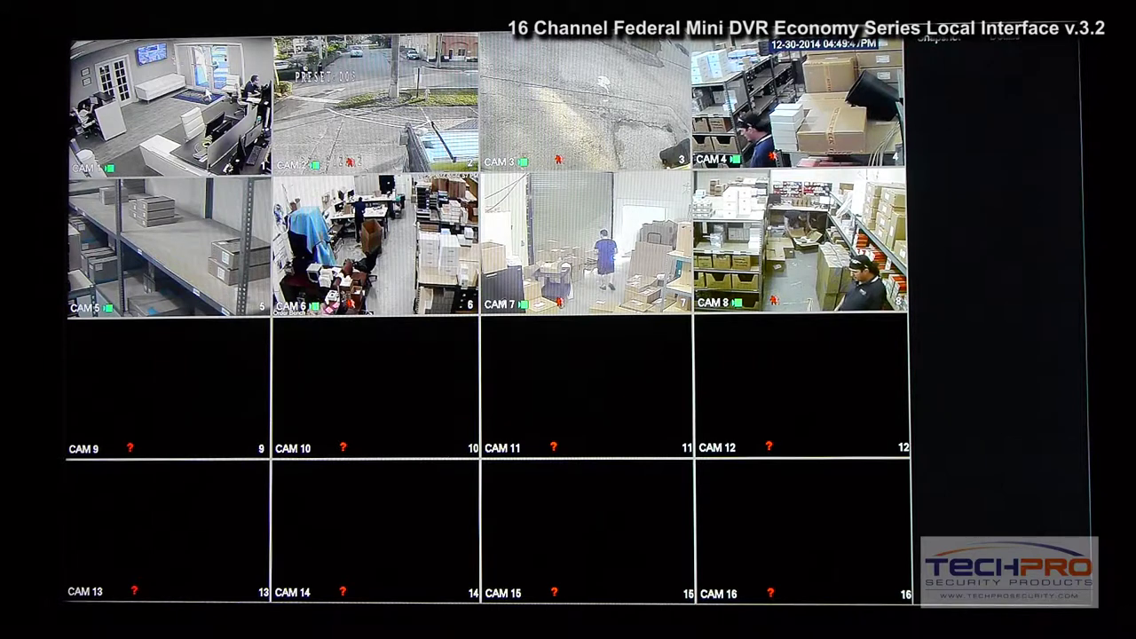
- Look over the live view layout options, and show camera 2 full screen with its PTZ control open
right_click(406, 256)
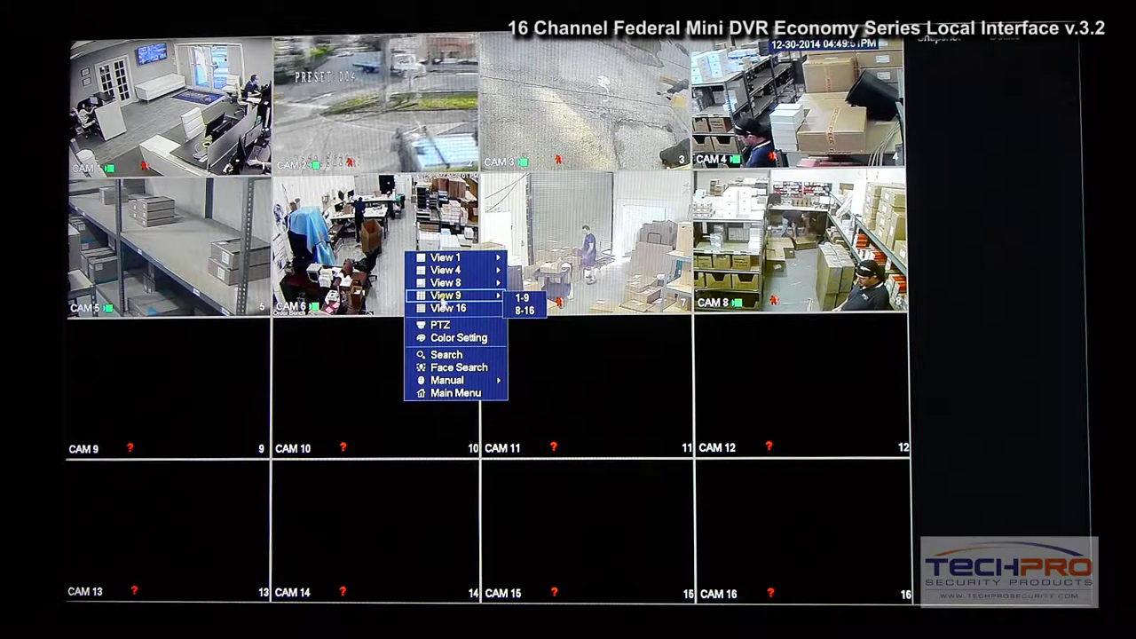
click(561, 435)
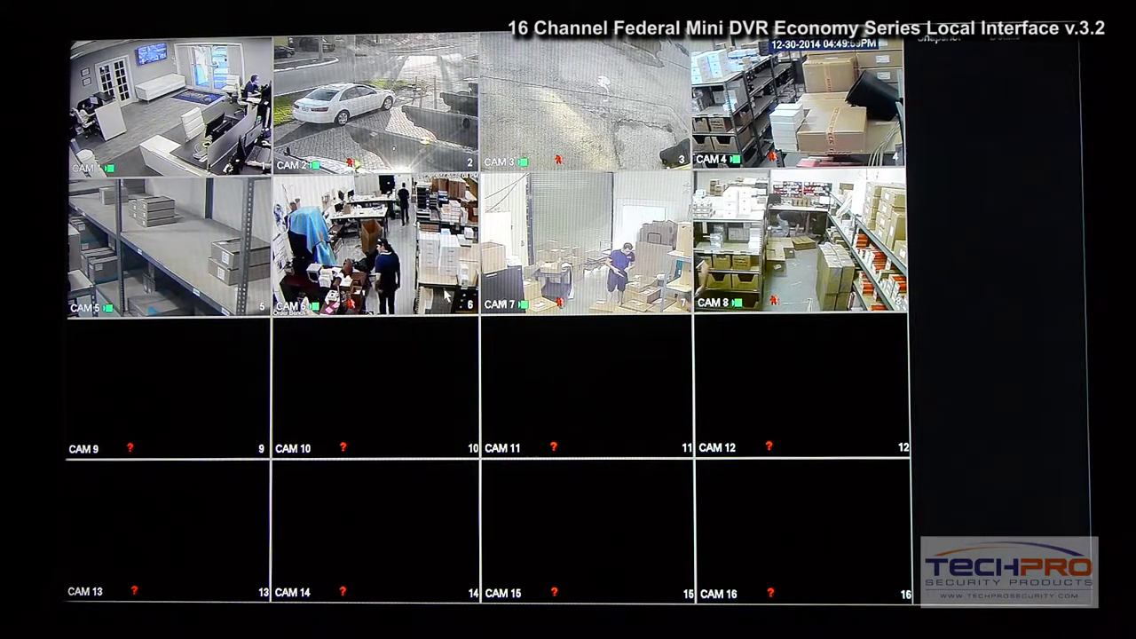
double_click(461, 133)
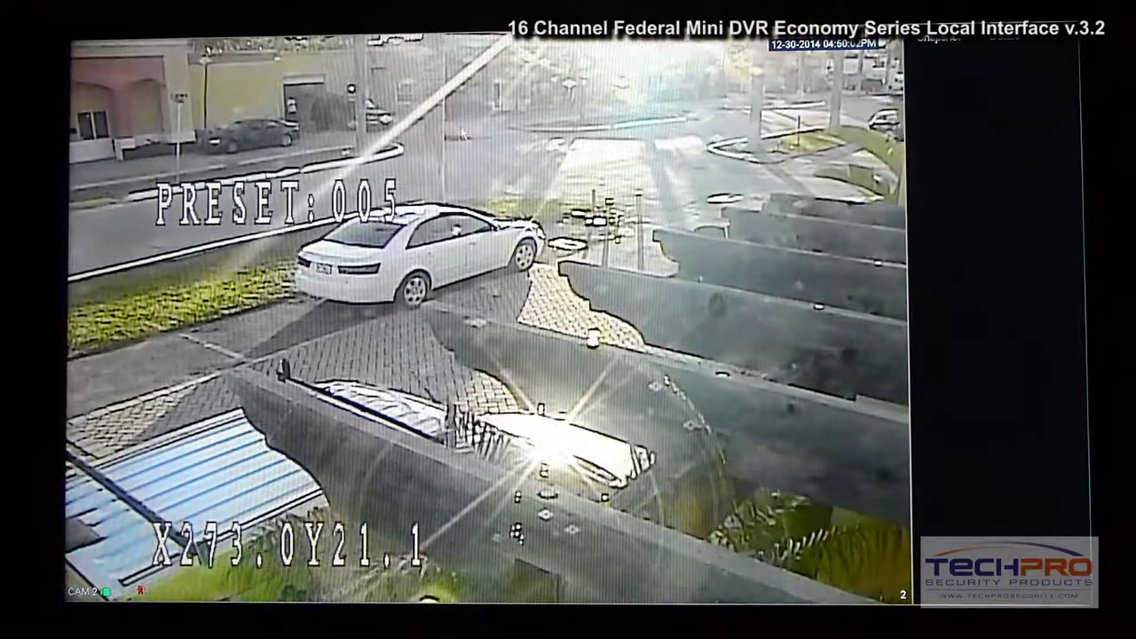
right_click(453, 156)
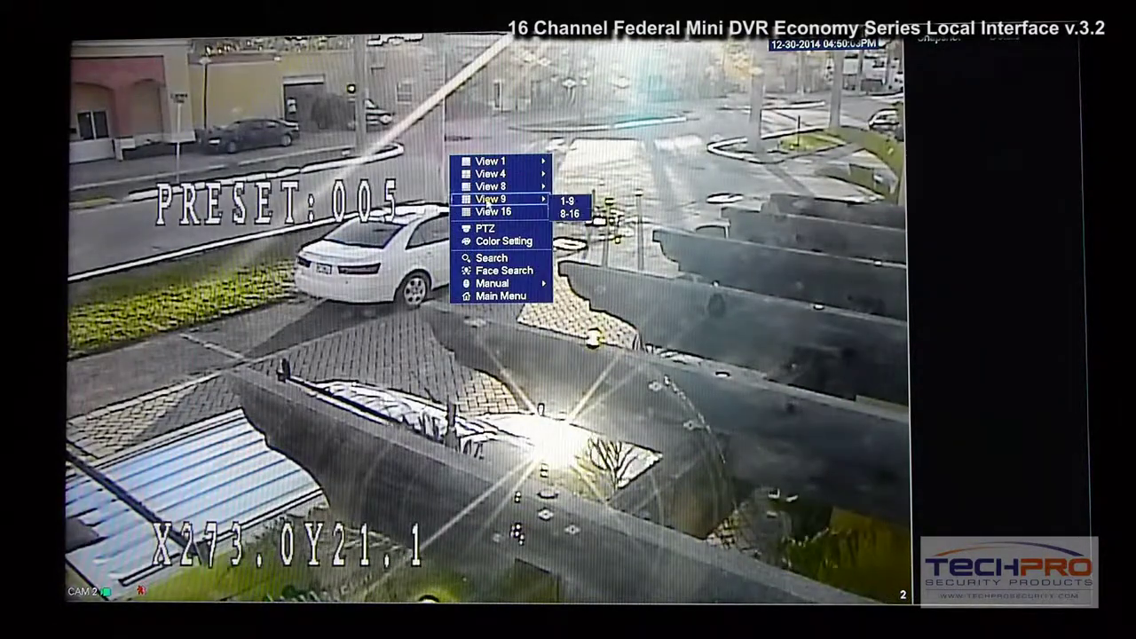
click(485, 228)
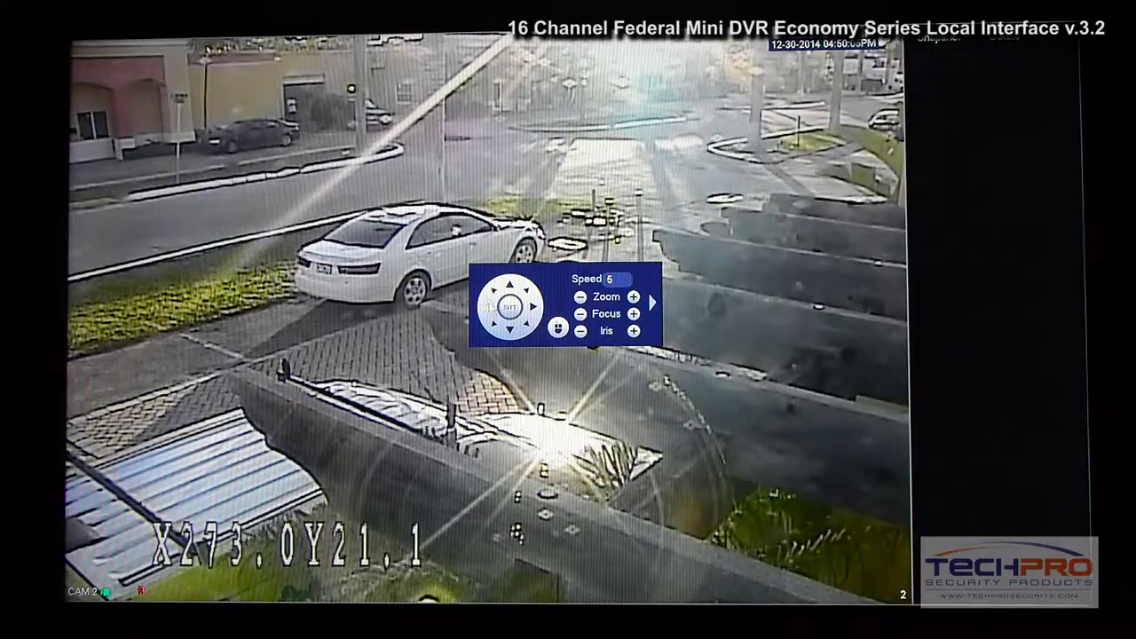
- Steer camera 2 to new views with the PTZ directional control and with direct mouse control
drag(488, 306, 532, 306)
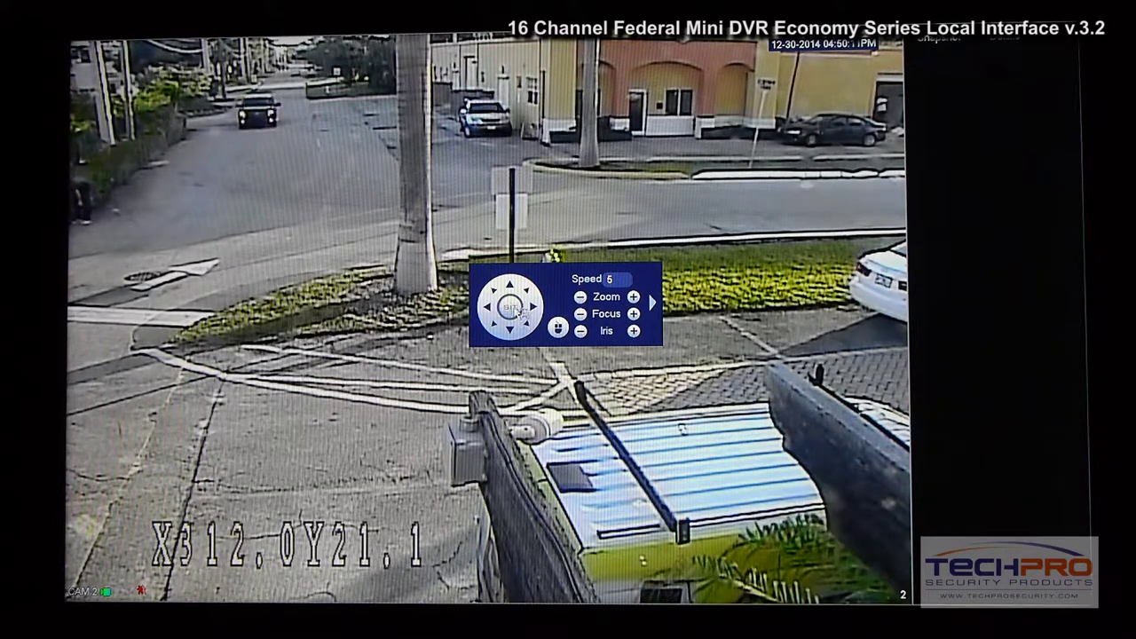
right_click(520, 310)
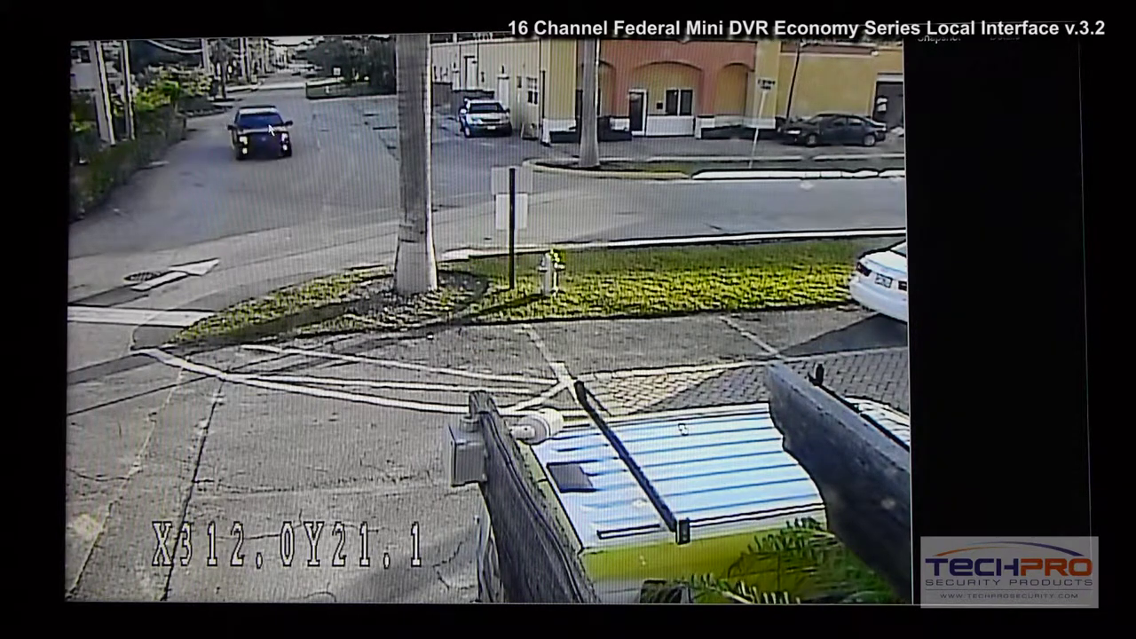
drag(206, 96, 314, 177)
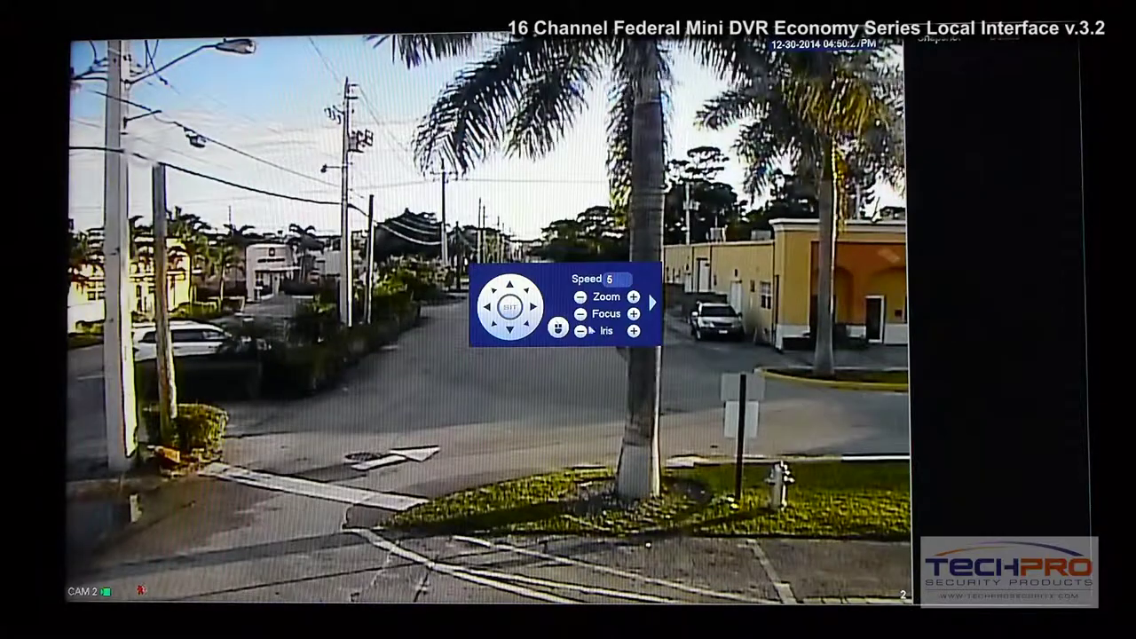
right_click(559, 326)
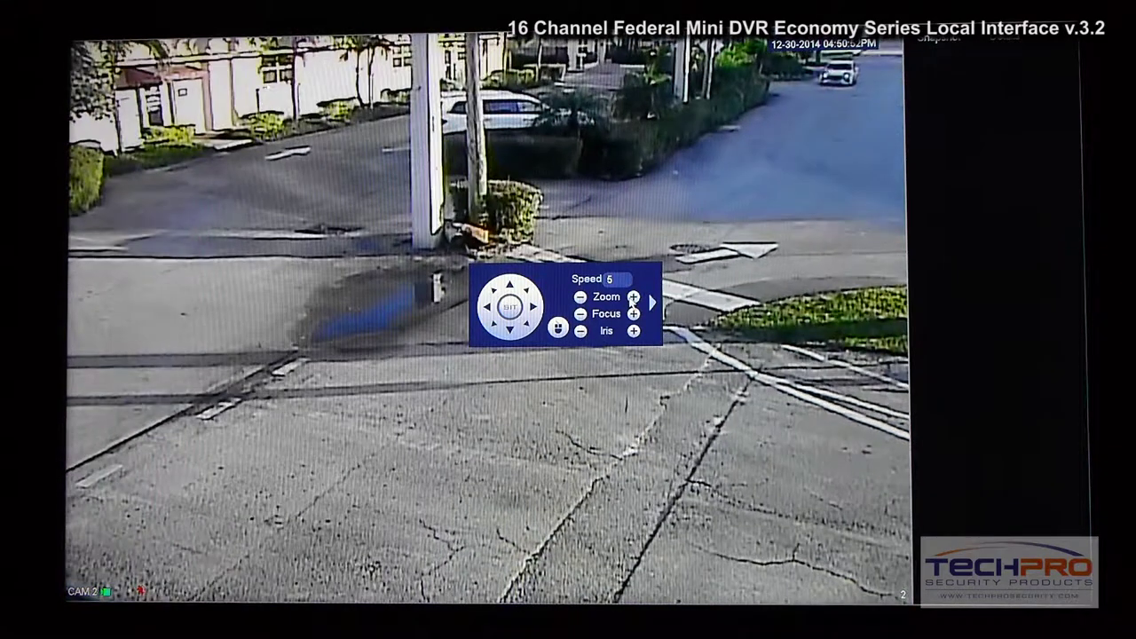
- Zoom camera 2 in and back out, and return to the 16-channel live view
click(633, 298)
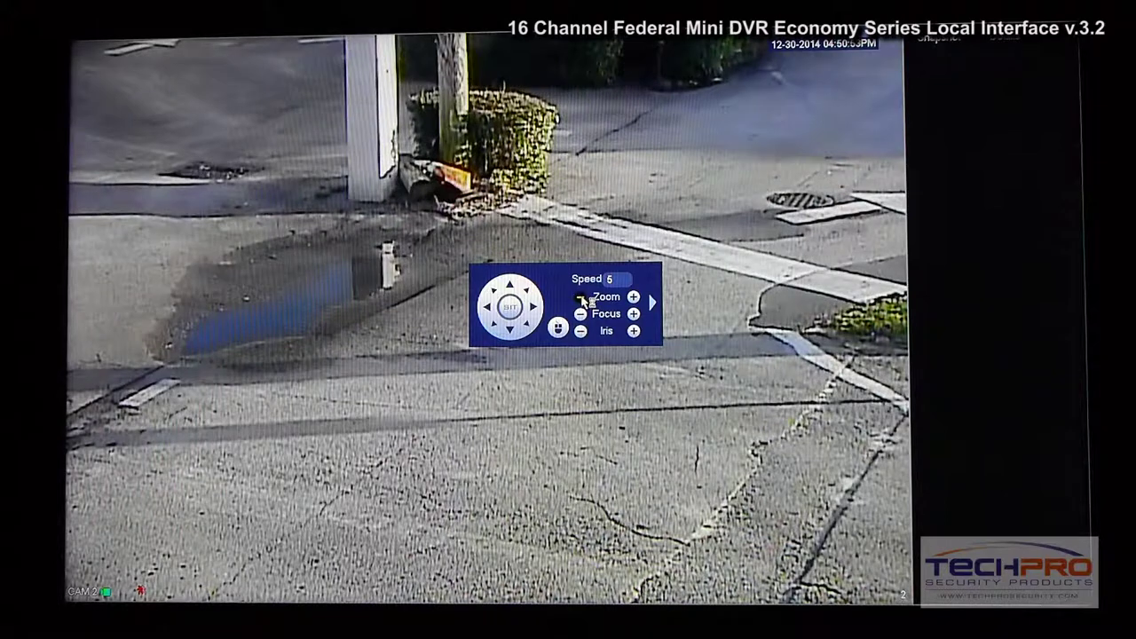
click(579, 297)
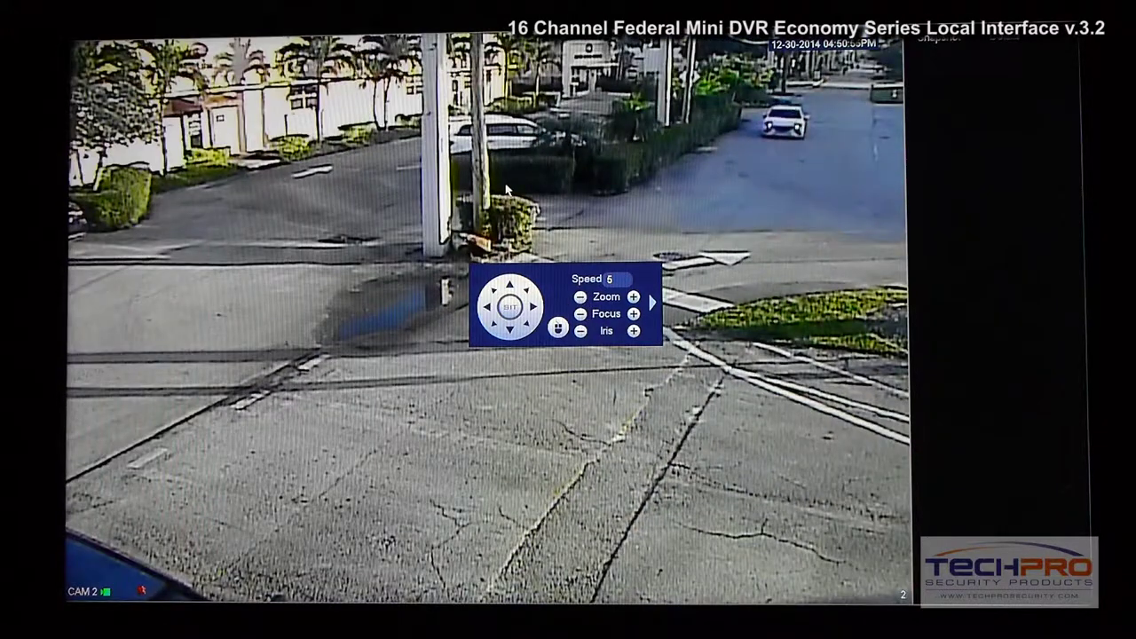
right_click(506, 188)
click(501, 212)
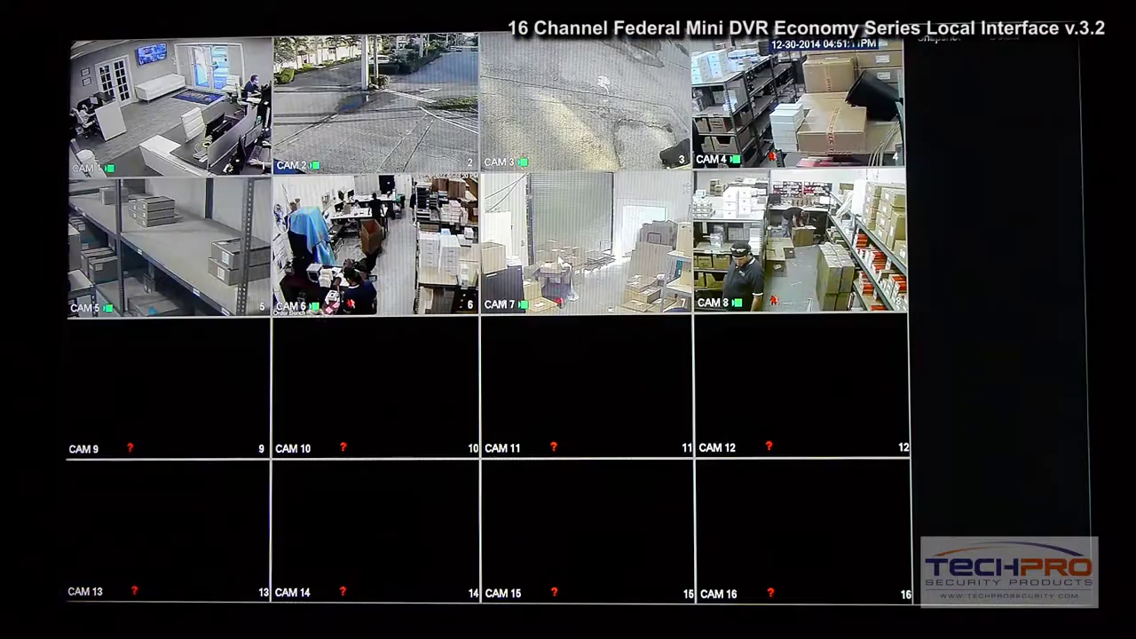